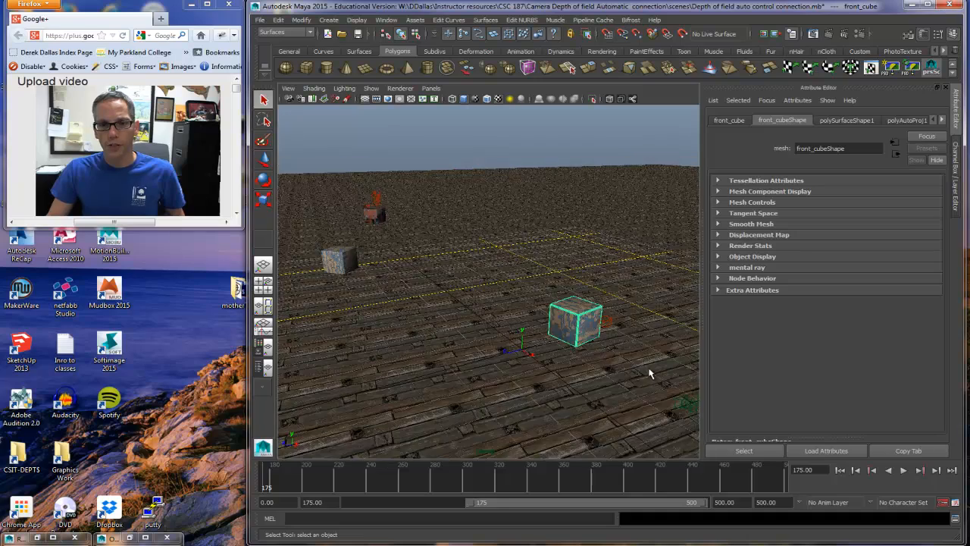
# Step: Inspect the middle and far cubes and the existing depth of field camera in the scene
pyautogui.click(338, 275)
pyautogui.click(373, 214)
pyautogui.keyDown('alt'); pyautogui.moveTo(415, 309); pyautogui.dragTo(609, 318); pyautogui.keyUp('alt')
pyautogui.click(645, 313)
pyautogui.keyDown('alt'); pyautogui.moveTo(534, 349); pyautogui.dragTo(523, 368); pyautogui.keyUp('alt')
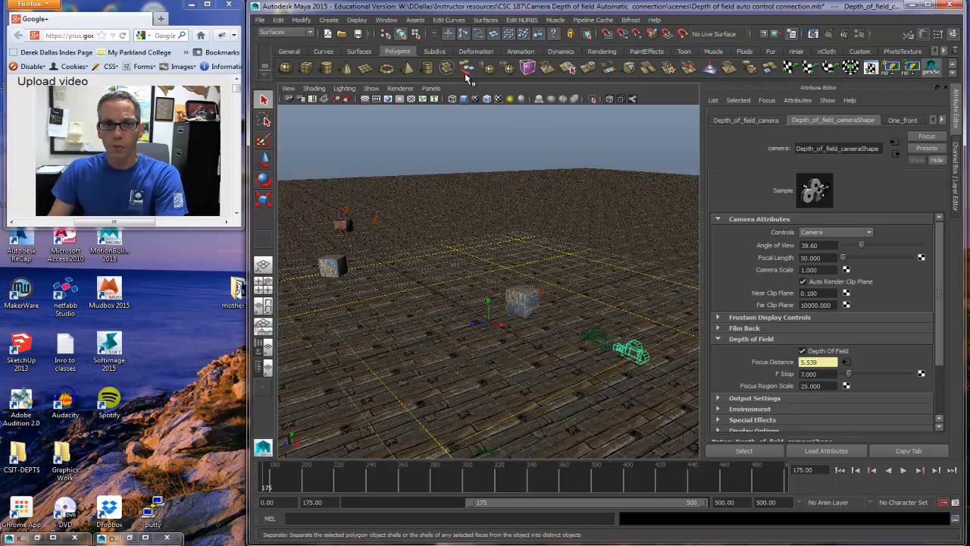
# Step: Create a new basic one-node camera in the scene
pyautogui.click(434, 88)
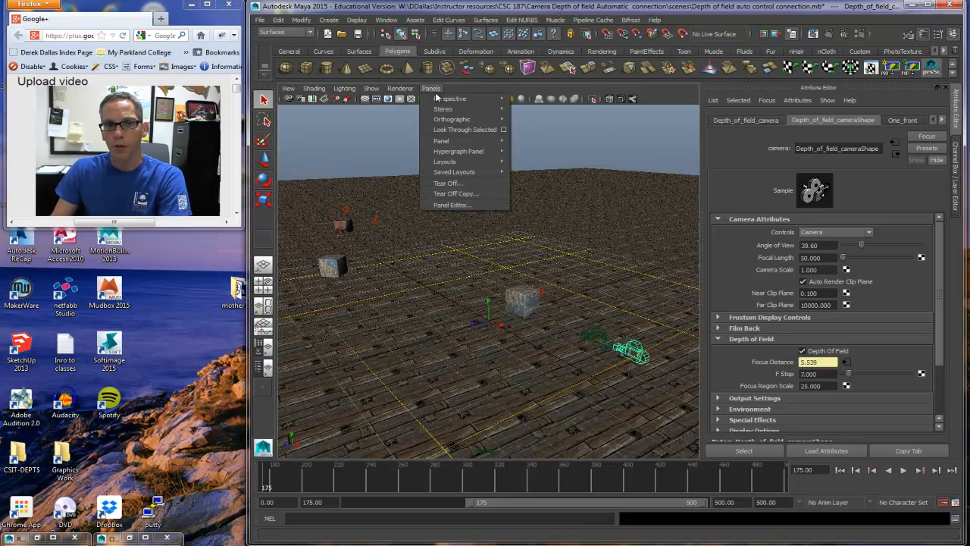
pyautogui.click(329, 21)
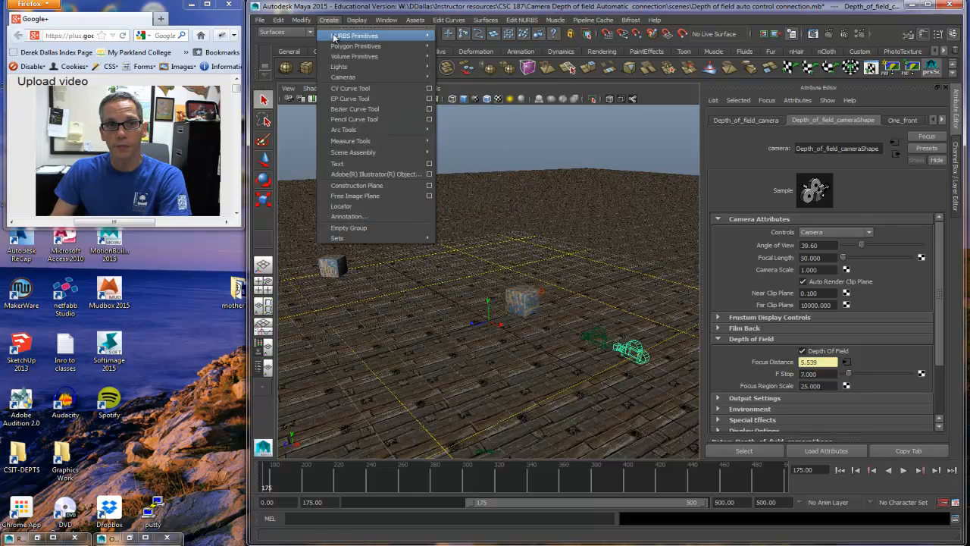
pyautogui.moveTo(342, 78)
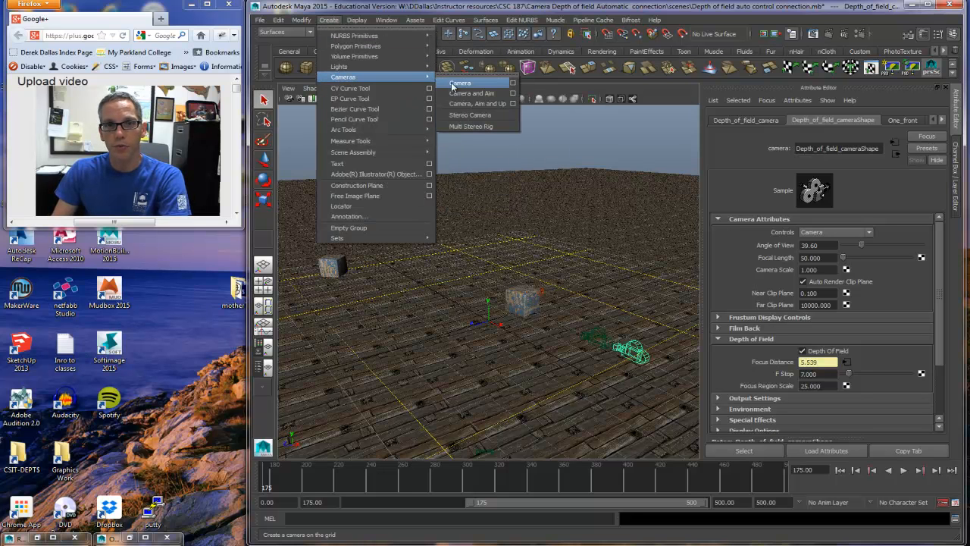
pyautogui.click(488, 84)
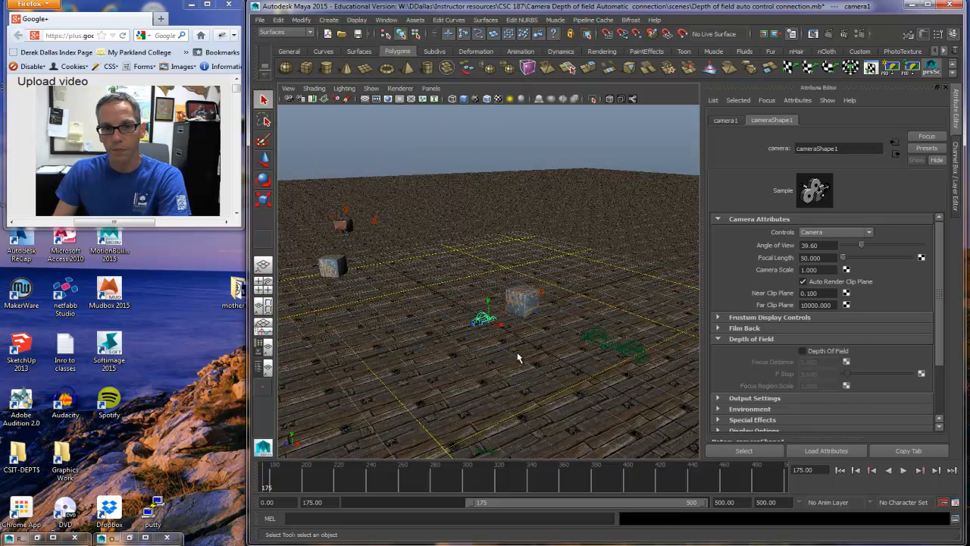
# Step: Use the camera's manipulators to move it back from the front cube and aim its point of interest at that cube
pyautogui.click(266, 160)
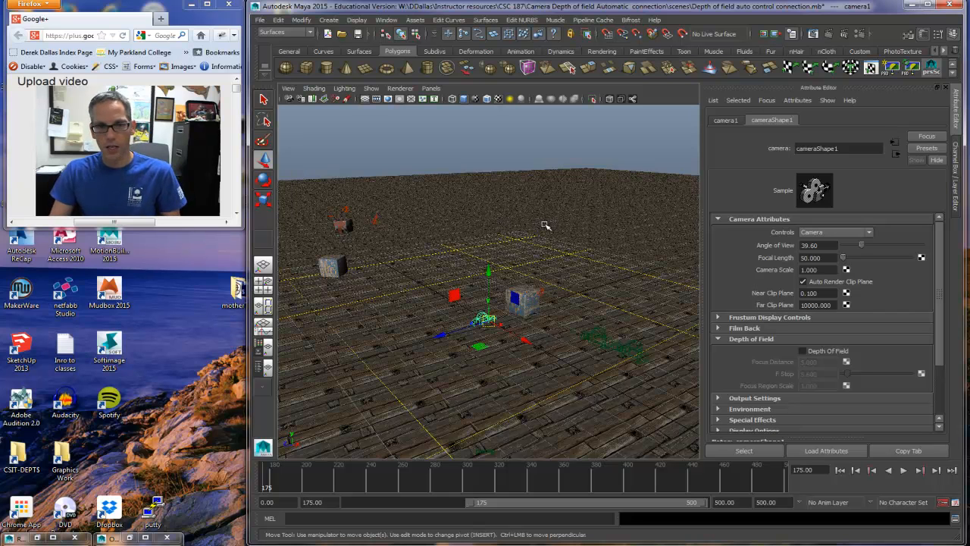
pyautogui.press('t')
pyautogui.moveTo(520, 336); pyautogui.dragTo(638, 414)
pyautogui.moveTo(576, 294); pyautogui.dragTo(470, 317)
pyautogui.keyDown('alt'); pyautogui.moveTo(518, 404); pyautogui.dragTo(547, 337); pyautogui.keyUp('alt')
# Step: Delete the old Depth_of_field_camera, and raise the new camera to a height of about 1.08
pyautogui.click(556, 312)
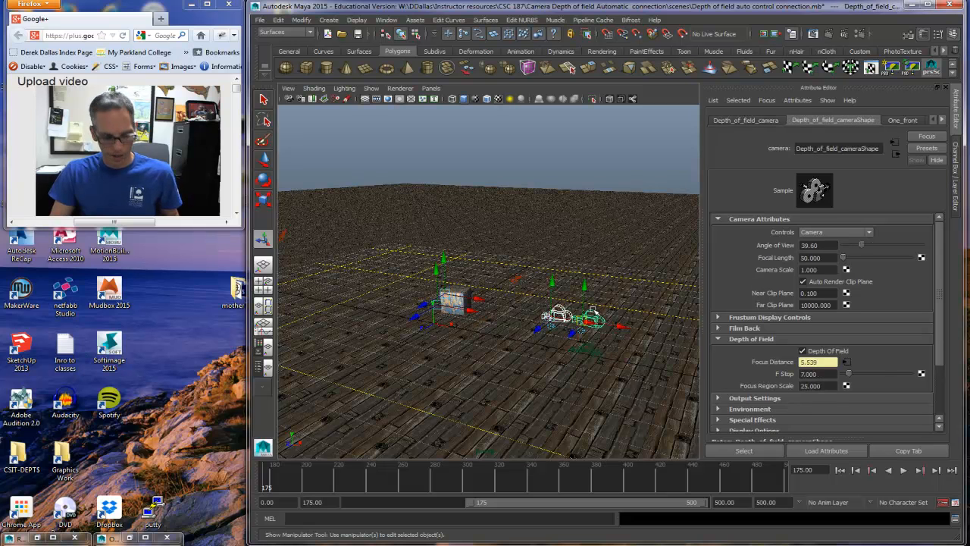
pyautogui.press('Delete')
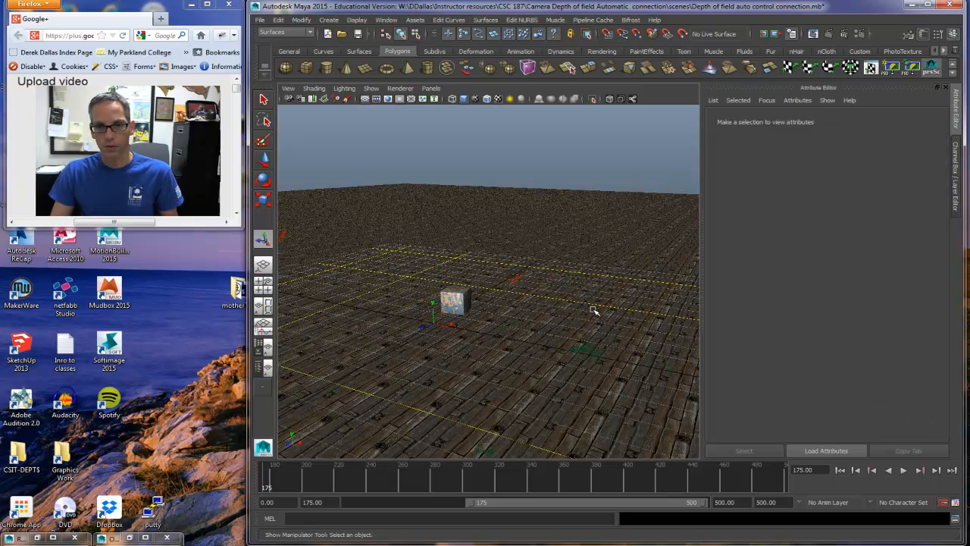
pyautogui.click(589, 351)
pyautogui.moveTo(582, 321); pyautogui.dragTo(583, 293)
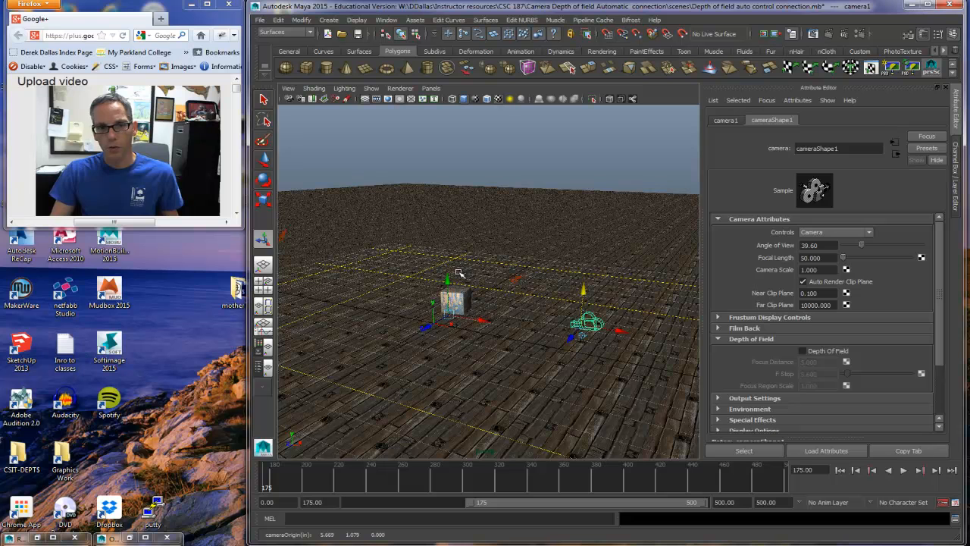
# Step: Switch to the four-view layout and rename the new camera MyCam
pyautogui.click(264, 286)
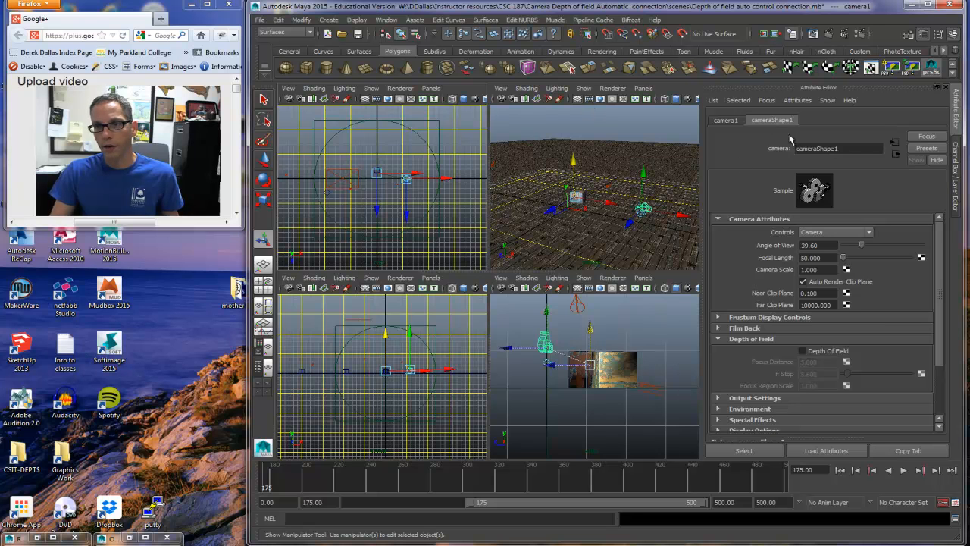
pyautogui.click(728, 120)
pyautogui.moveTo(851, 148); pyautogui.dragTo(795, 147)
pyautogui.write('My')
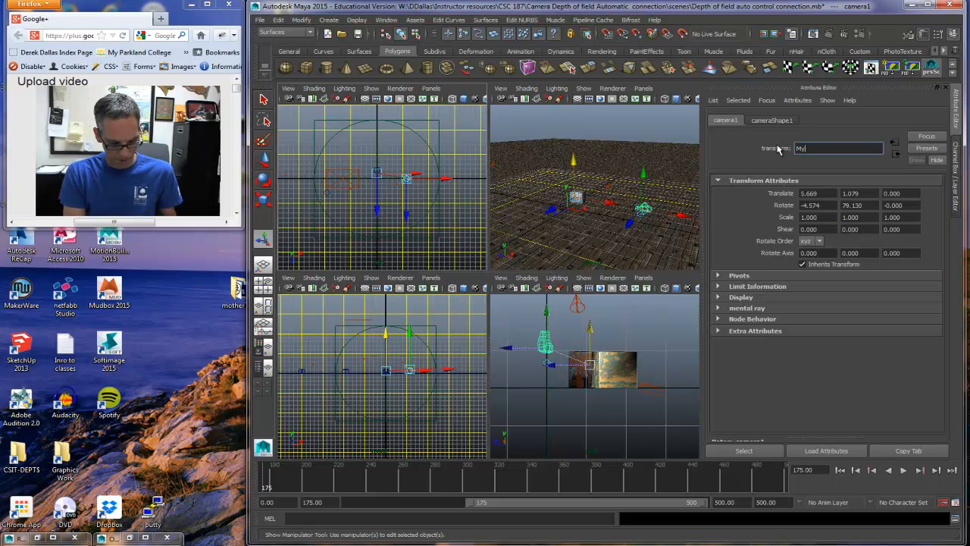
pyautogui.write('Cam')
pyautogui.press('Return')
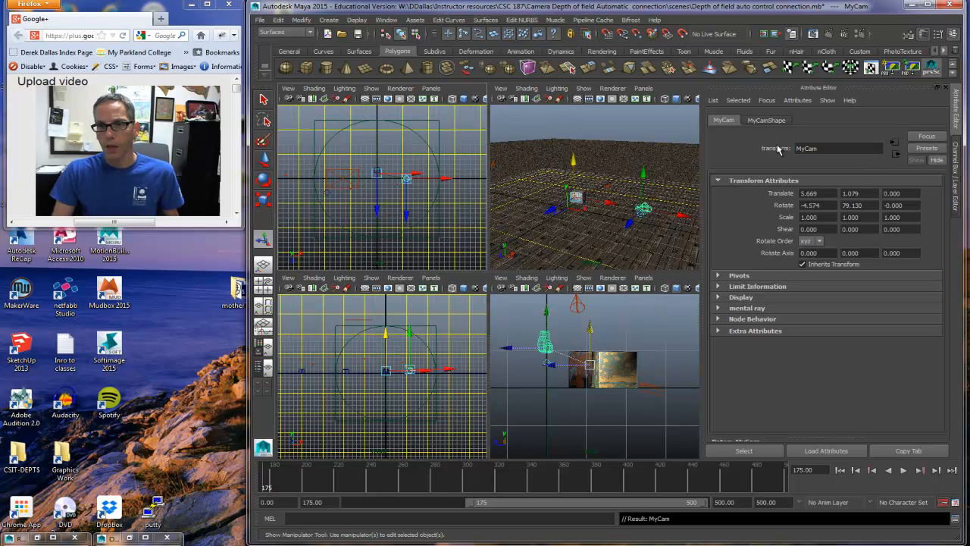
# Step: Replace the top view with the view through MyCam and display it with textured shading
pyautogui.click(432, 89)
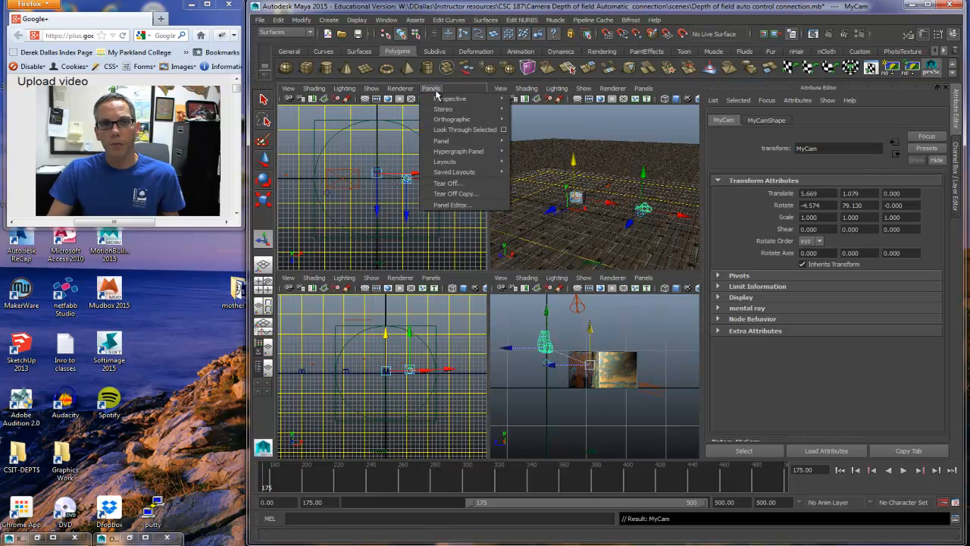
pyautogui.moveTo(444, 98)
pyautogui.click(534, 109)
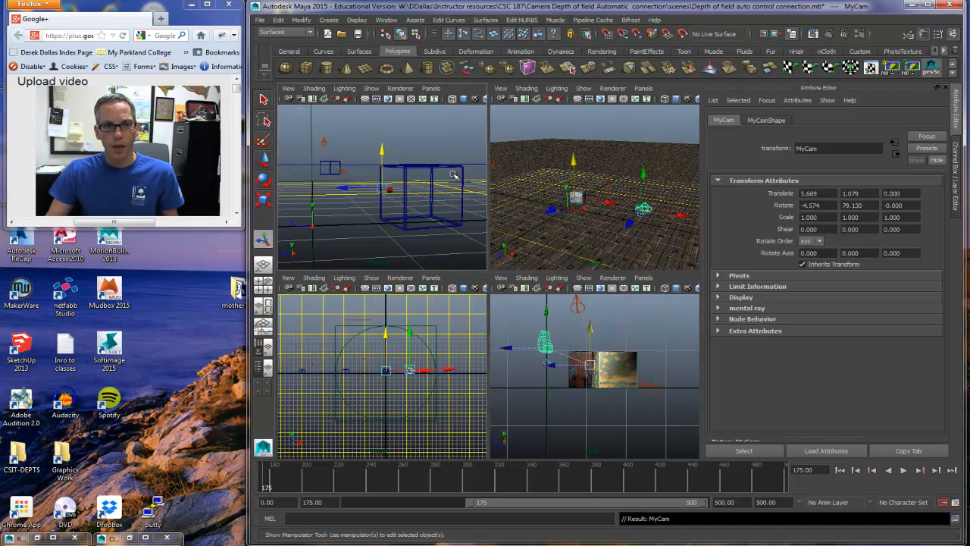
pyautogui.click(424, 147)
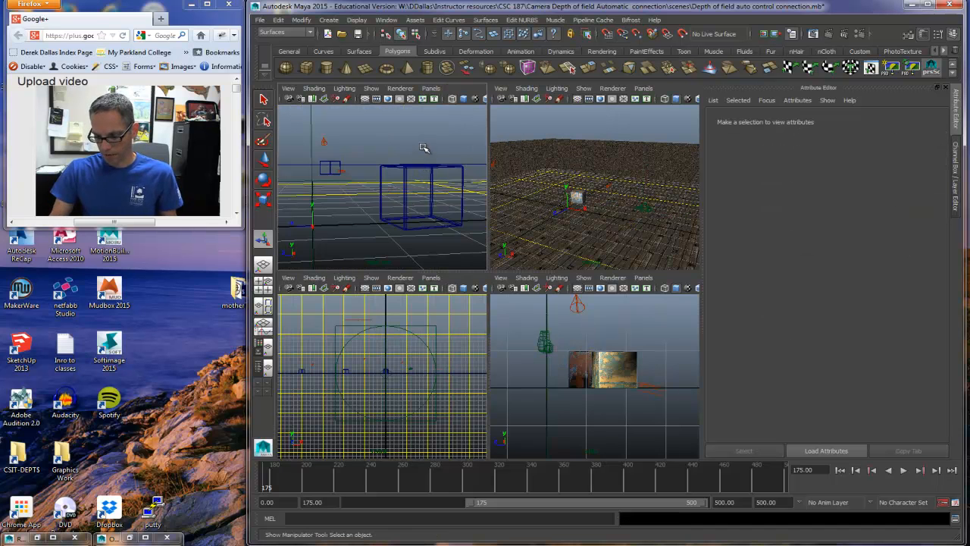
pyautogui.press('5')
pyautogui.press('6')
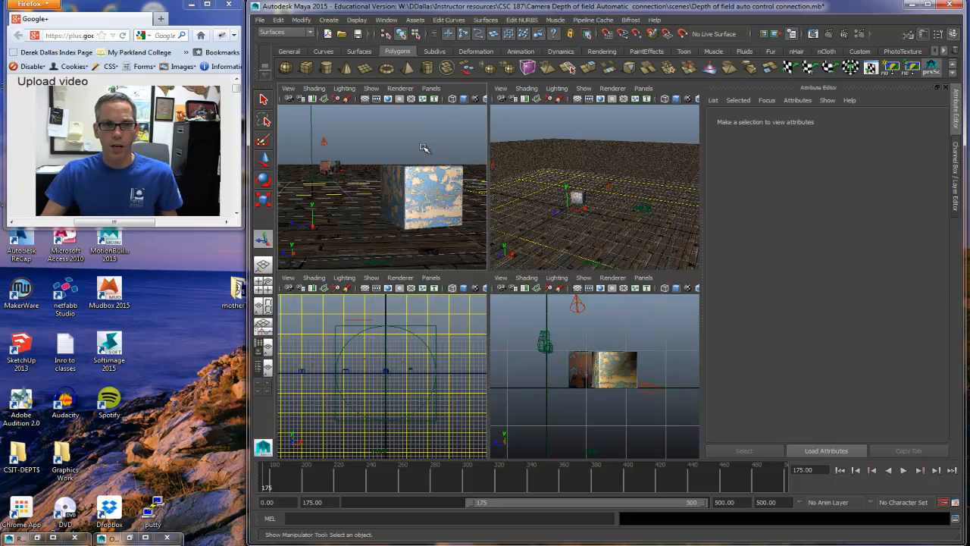
# Step: Nudge MyCam slightly and move its point of interest away from the camera to the far cube
pyautogui.click(643, 207)
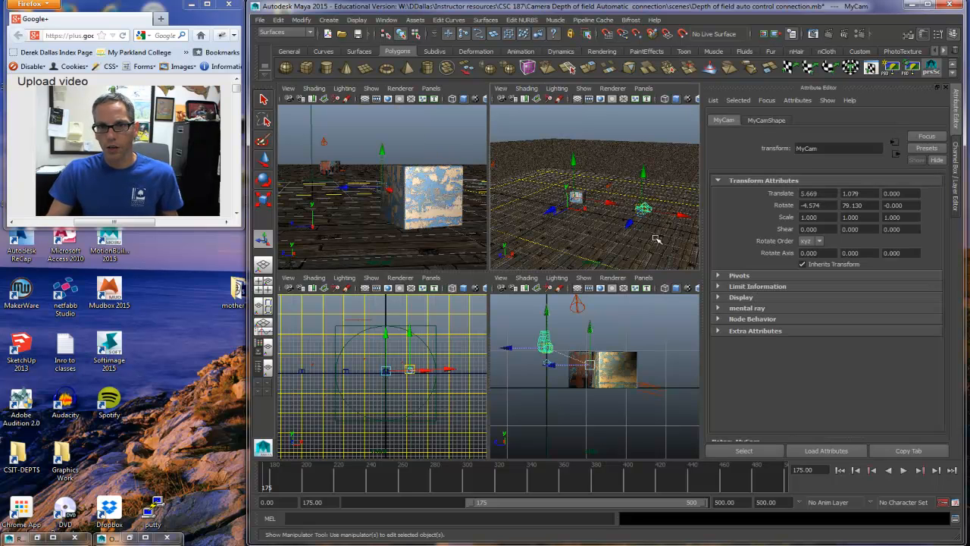
pyautogui.keyDown('alt'); pyautogui.moveTo(661, 241); pyautogui.dragTo(587, 225); pyautogui.keyUp('alt')
pyautogui.keyDown('alt'); pyautogui.moveTo(433, 213); pyautogui.dragTo(428, 216, button='middle'); pyautogui.keyUp('alt')
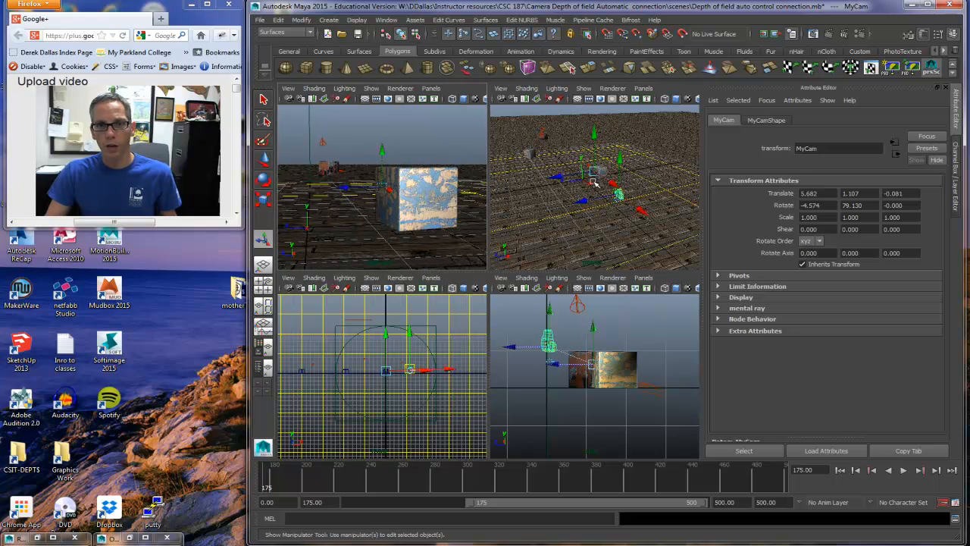
pyautogui.keyDown('alt'); pyautogui.moveTo(595, 173); pyautogui.dragTo(645, 225); pyautogui.keyUp('alt')
pyautogui.keyDown('alt'); pyautogui.moveTo(645, 225); pyautogui.dragTo(611, 218, button='right'); pyautogui.keyUp('alt')
pyautogui.keyDown('alt'); pyautogui.moveTo(611, 219); pyautogui.dragTo(661, 219, button='middle'); pyautogui.keyUp('alt')
pyautogui.moveTo(692, 198); pyautogui.dragTo(557, 182)
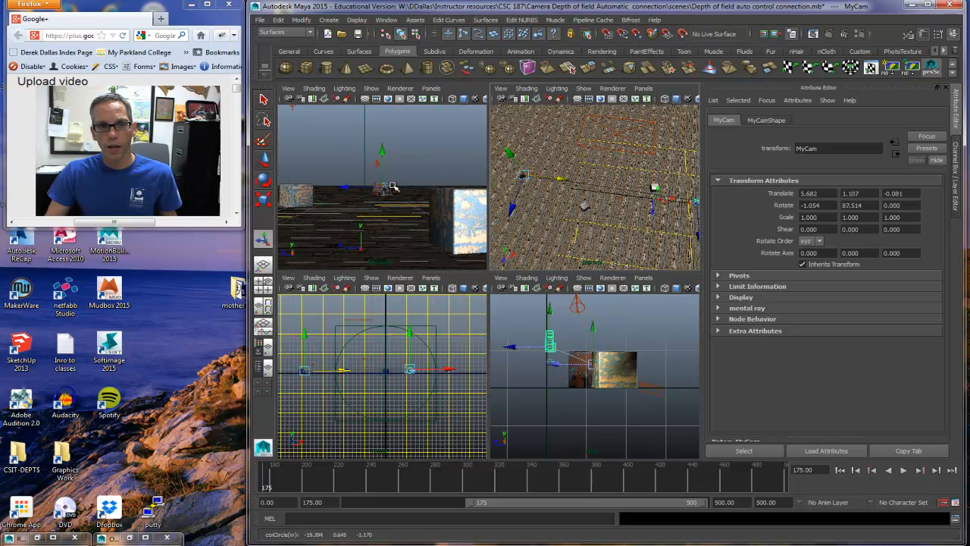
# Step: Check the MyCam and perspective views at full size, and display the resolution gate in the MyCam view
pyautogui.press('space')
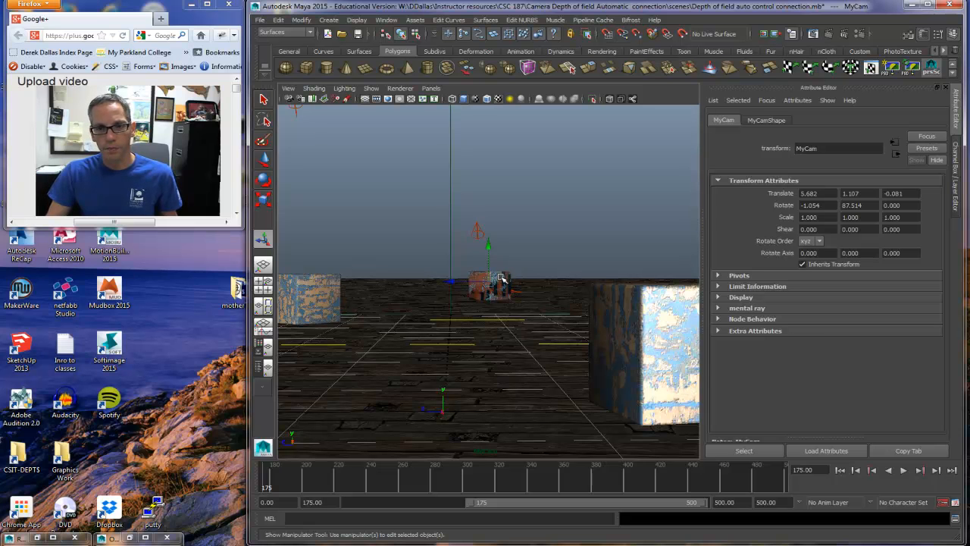
pyautogui.press('space')
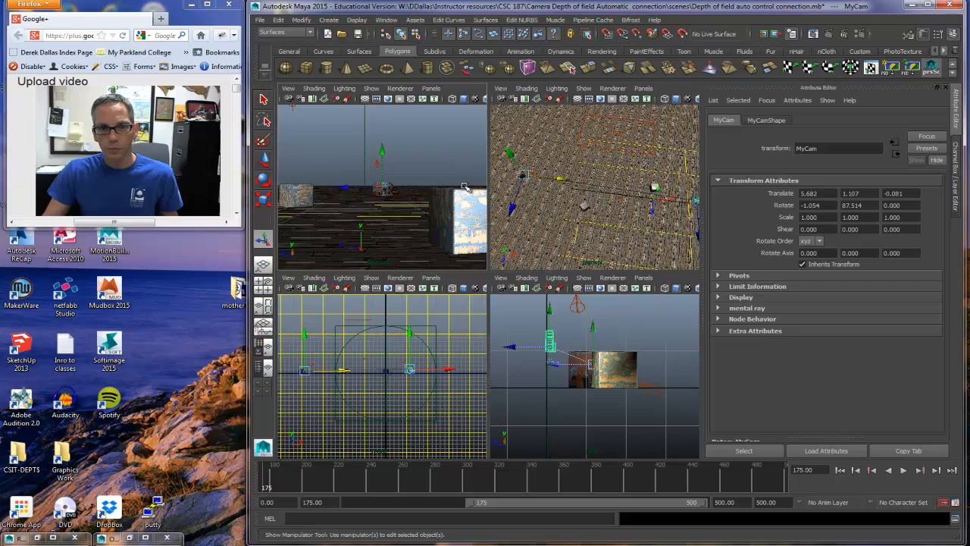
pyautogui.press('space')
pyautogui.scroll(-3, 633, 302)
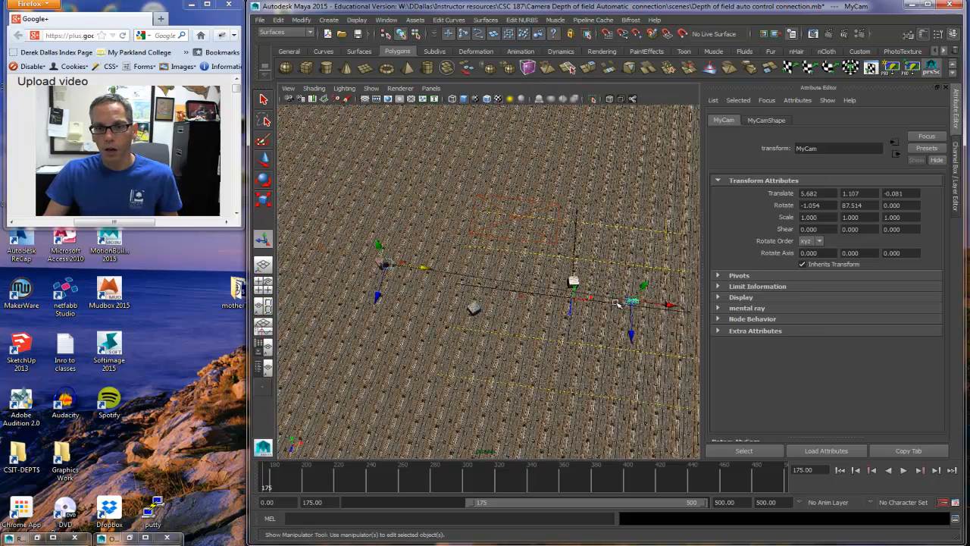
pyautogui.press('space')
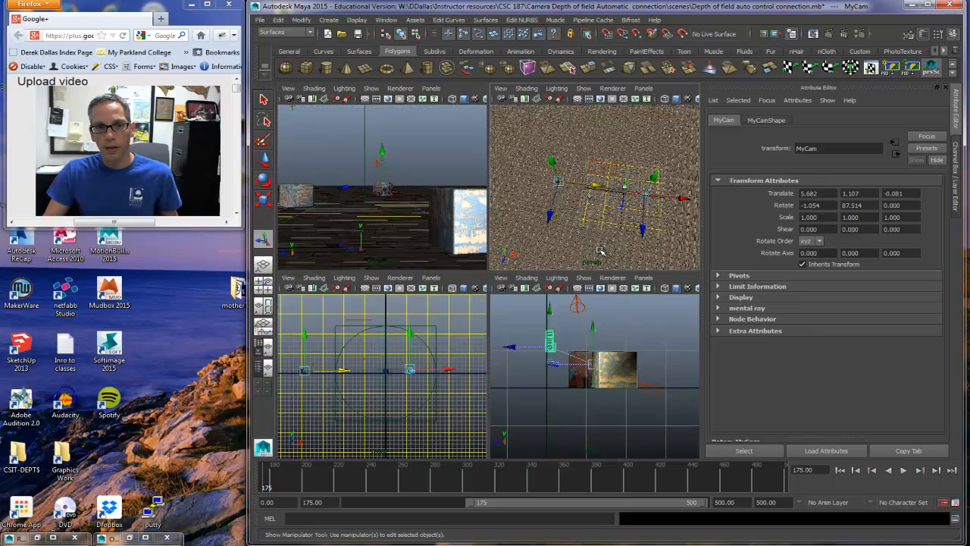
pyautogui.click(388, 99)
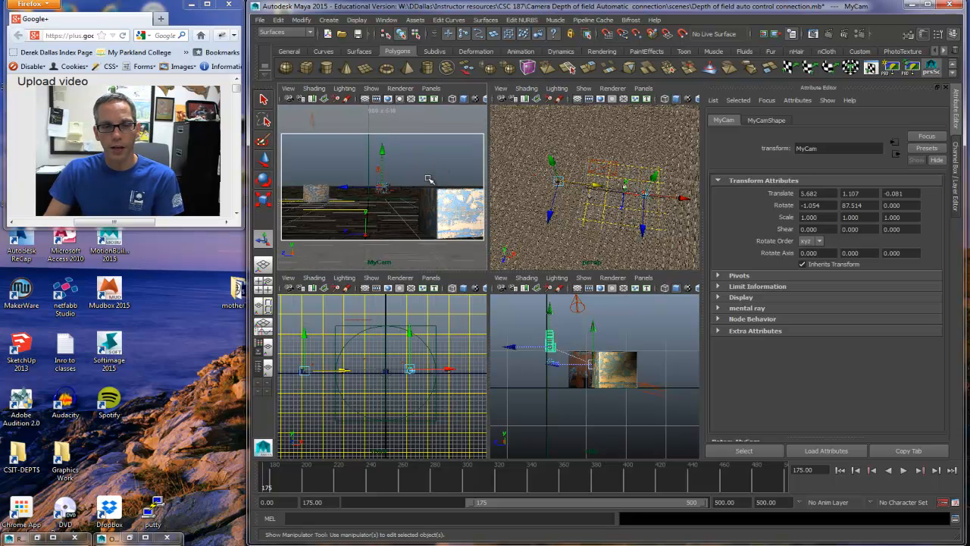
# Step: Move MyCam back to about X 7.26 and sideways to about Z 0.79 so all three cubes are well framed
pyautogui.moveTo(685, 199); pyautogui.dragTo(693, 198)
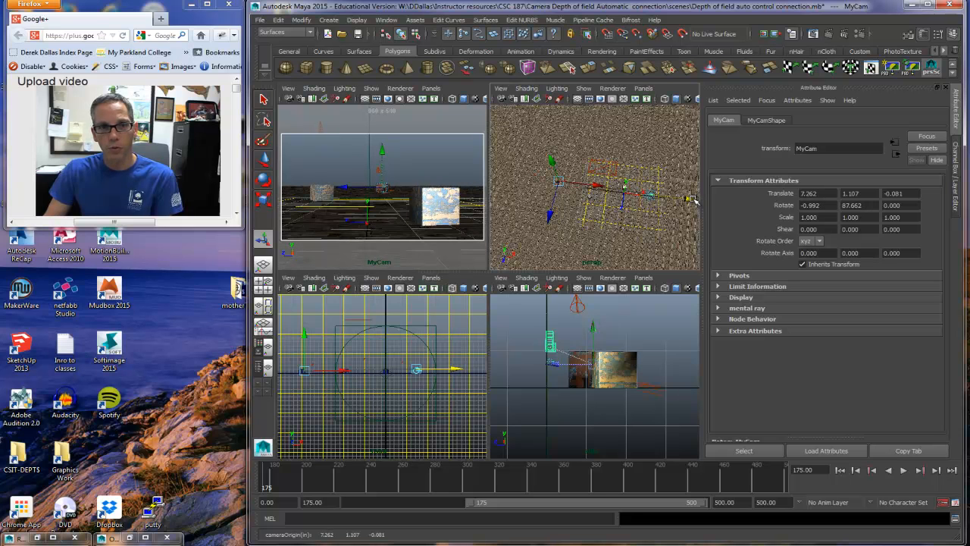
pyautogui.click(550, 216)
pyautogui.moveTo(550, 216); pyautogui.dragTo(556, 216)
pyautogui.moveTo(651, 232); pyautogui.dragTo(649, 238)
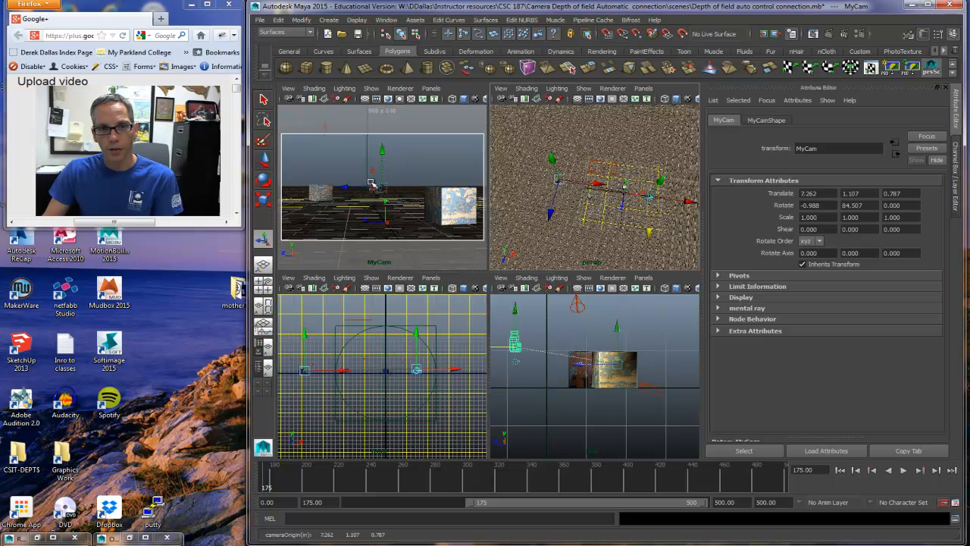
pyautogui.click(422, 158)
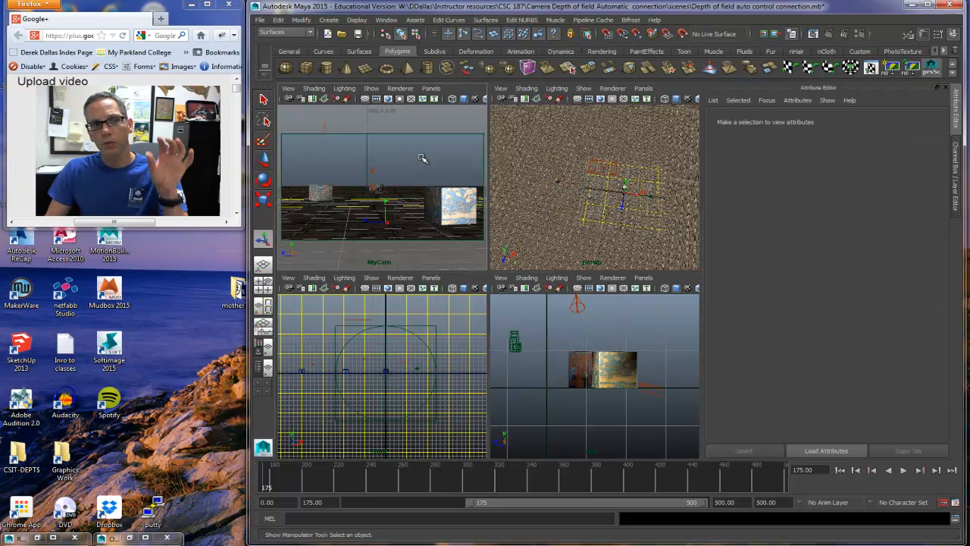
# Step: Go over the three cubes, maximize the MyCam view, and render the current frame with Maya Software to check it
pyautogui.click(448, 206)
pyautogui.click(322, 193)
pyautogui.click(375, 186)
pyautogui.click(430, 157)
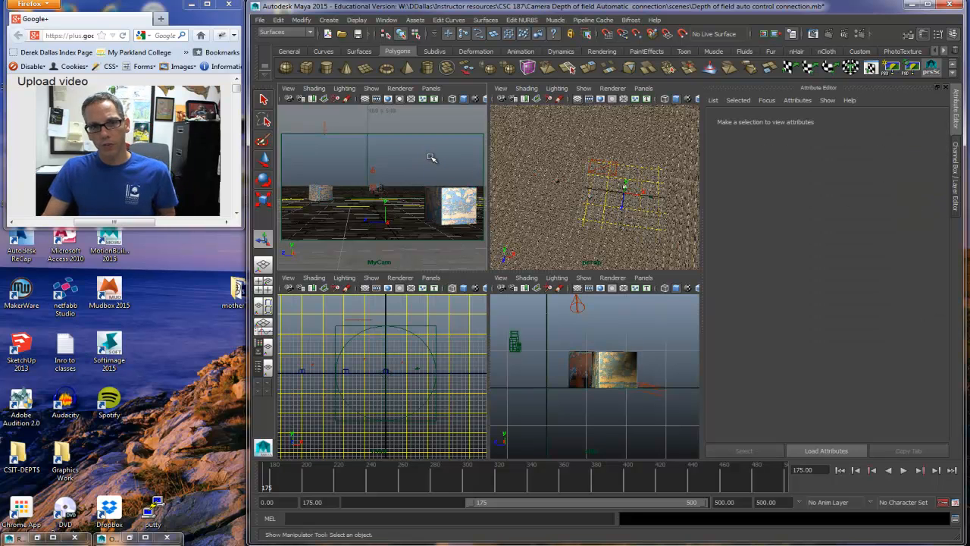
pyautogui.click(444, 188)
pyautogui.press('space')
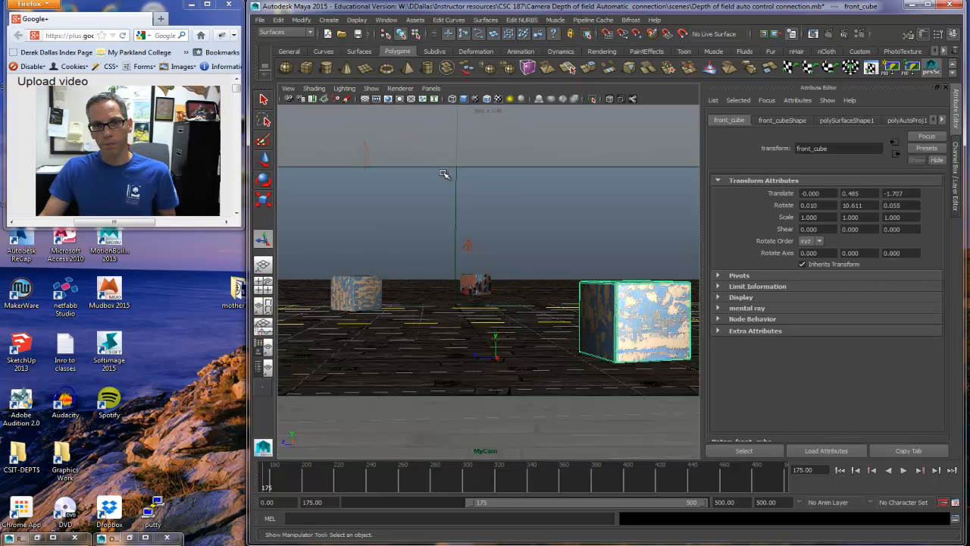
pyautogui.click(828, 34)
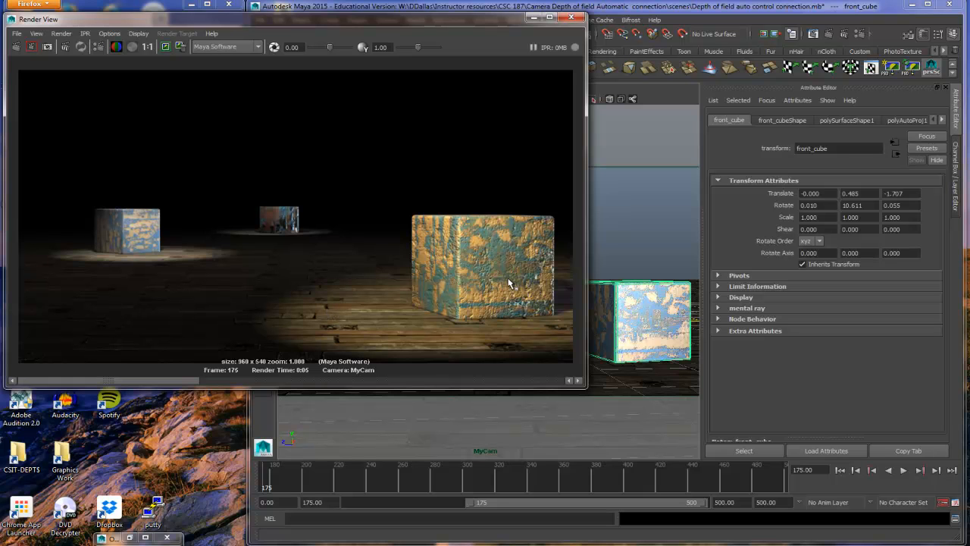
pyautogui.click(534, 18)
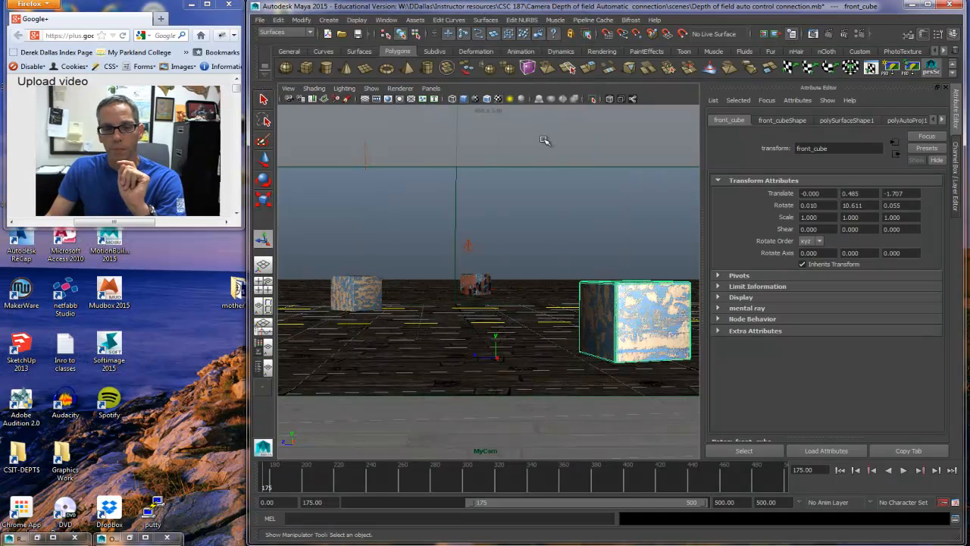
# Step: Set MyCam's focal length to 35
pyautogui.click(288, 102)
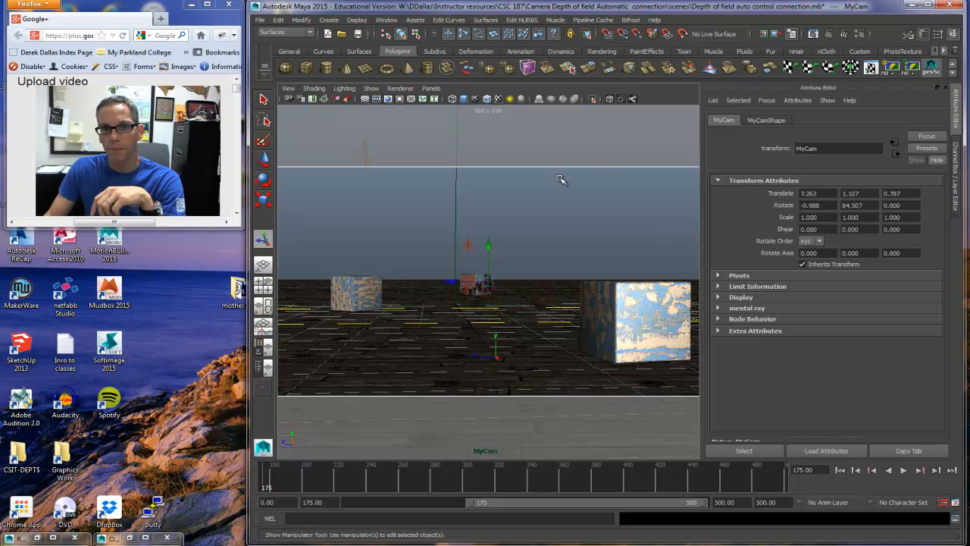
pyautogui.click(766, 121)
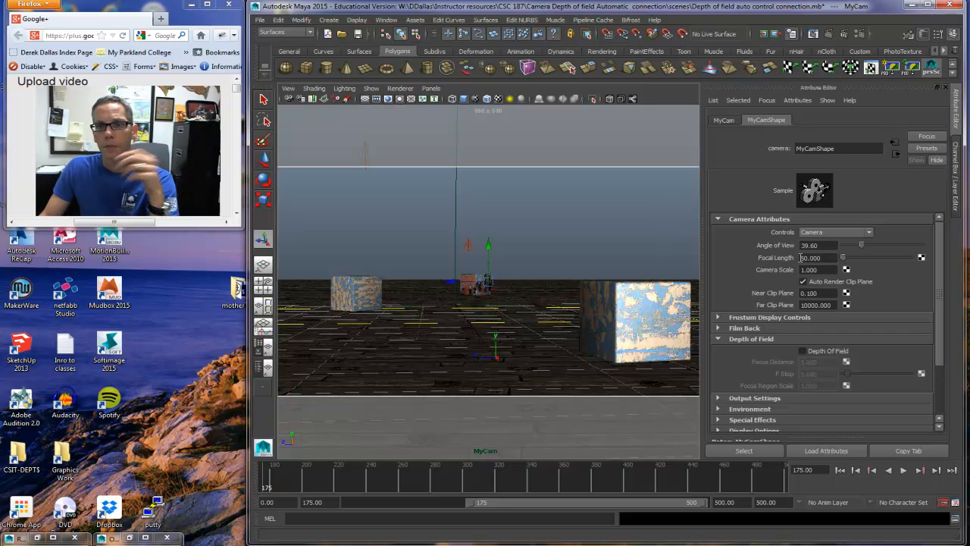
pyautogui.moveTo(824, 257); pyautogui.dragTo(807, 258)
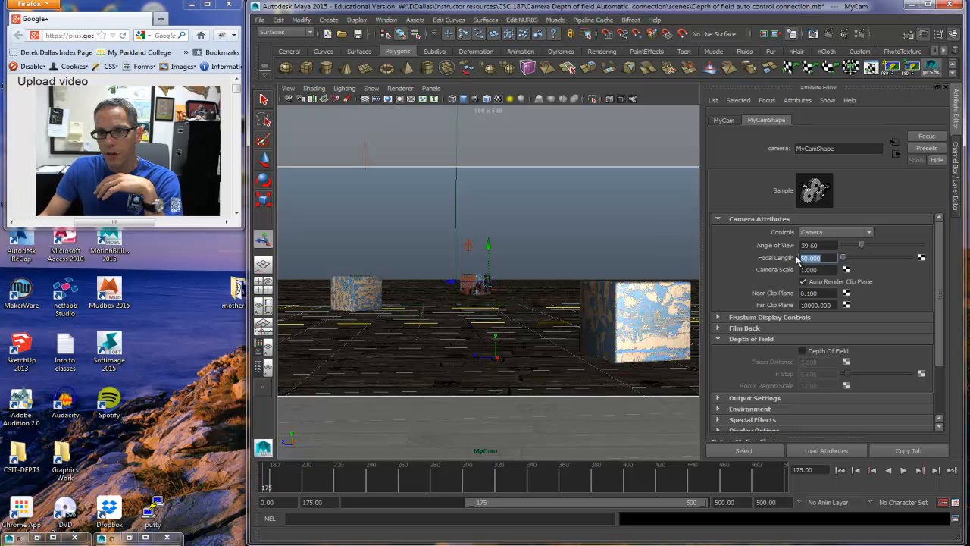
pyautogui.write('3')
pyautogui.press('Return')
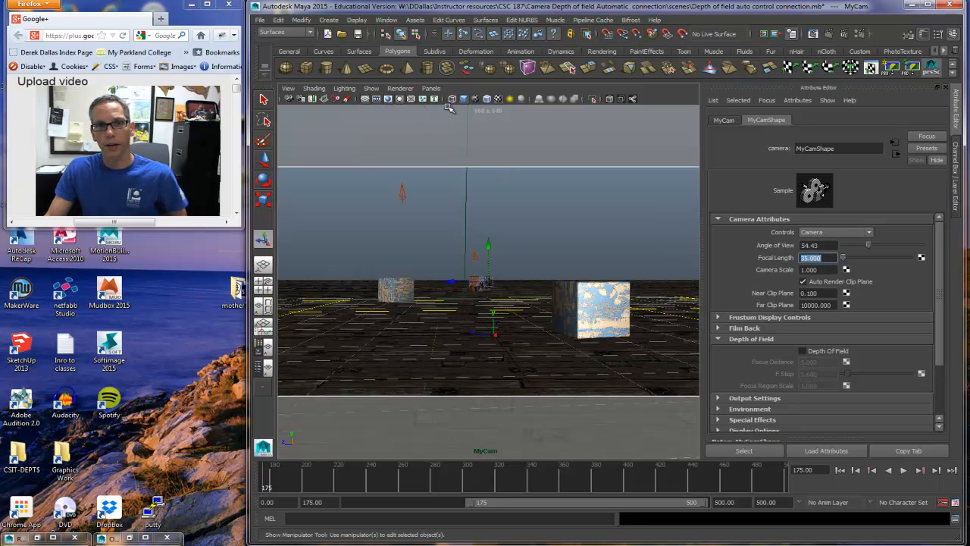
# Step: Set MyCam's view fit to Horizontal in its camera settings
pyautogui.click(289, 89)
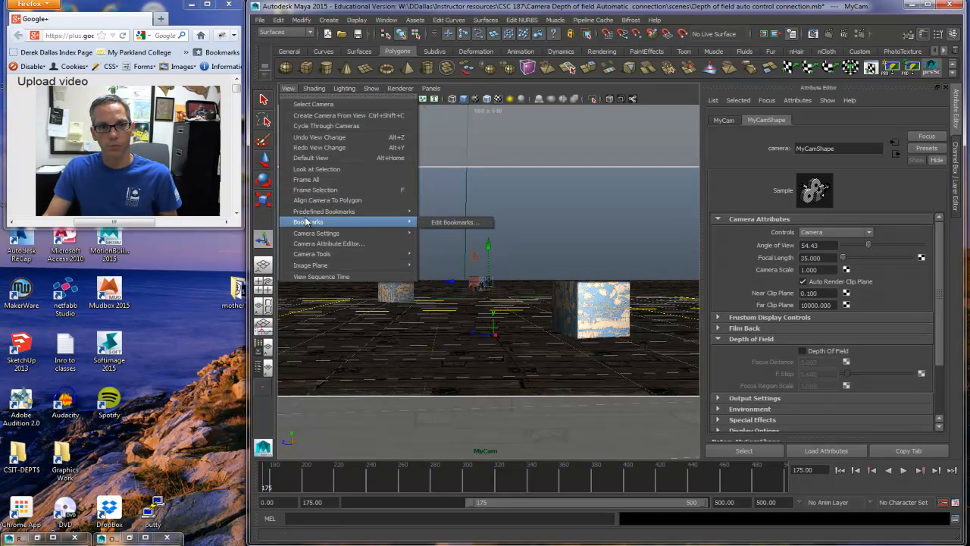
pyautogui.moveTo(311, 233)
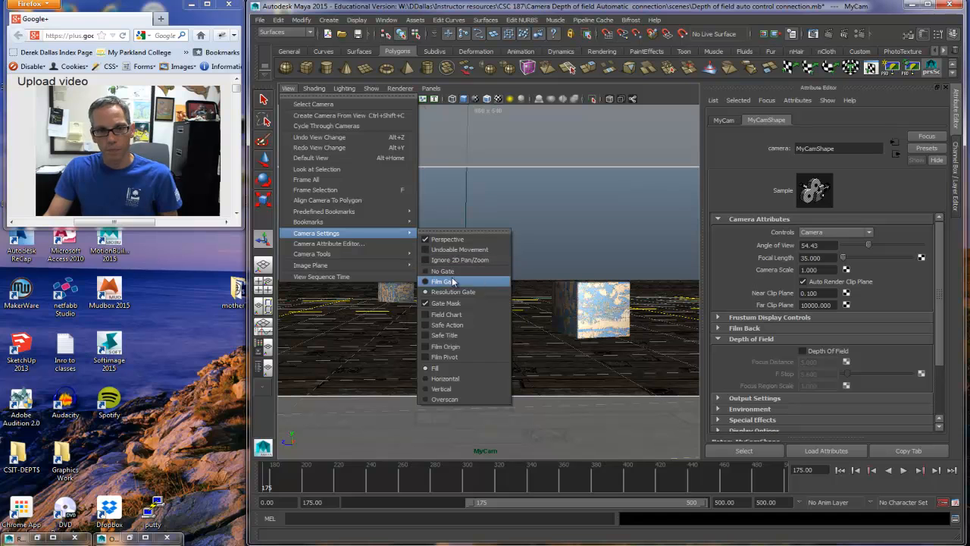
pyautogui.click(444, 378)
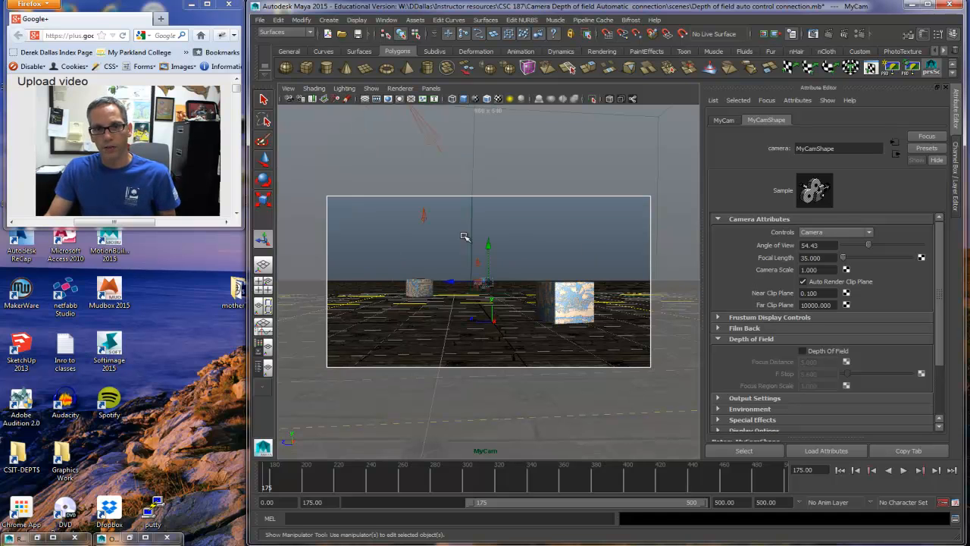
# Step: Set MyCam's focal length to 50
pyautogui.moveTo(828, 258); pyautogui.dragTo(792, 261)
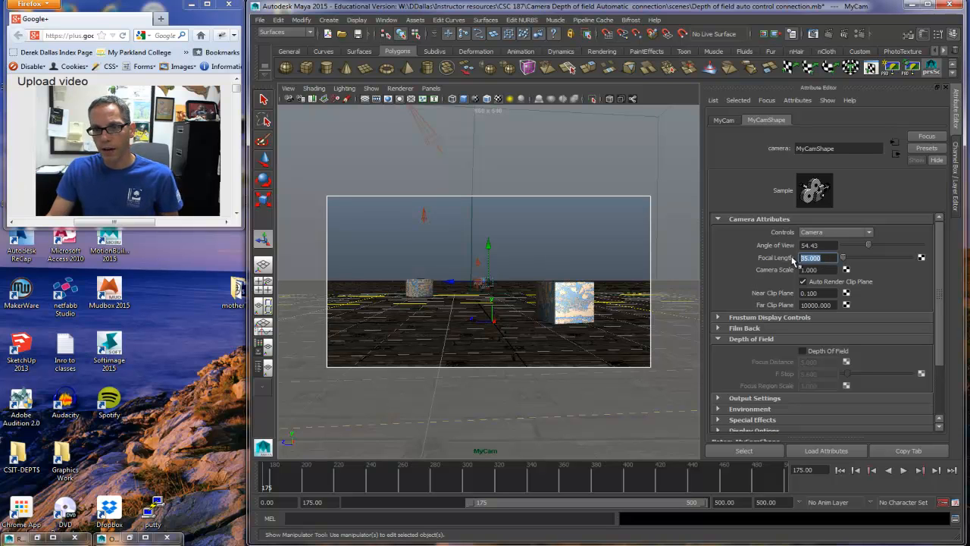
pyautogui.write('50')
pyautogui.press('Return')
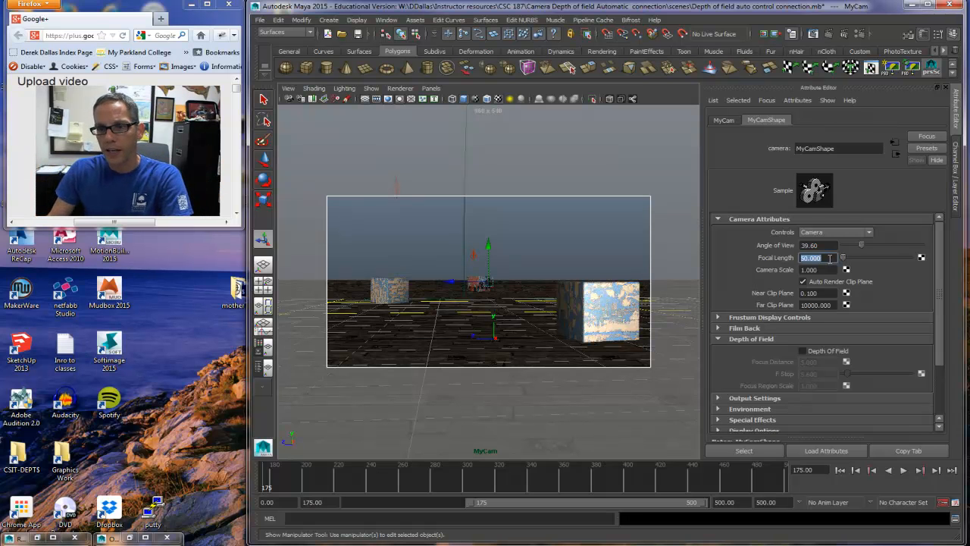
# Step: Try focal lengths of 25 and 10 on MyCam, and return it to 50
pyautogui.write('25')
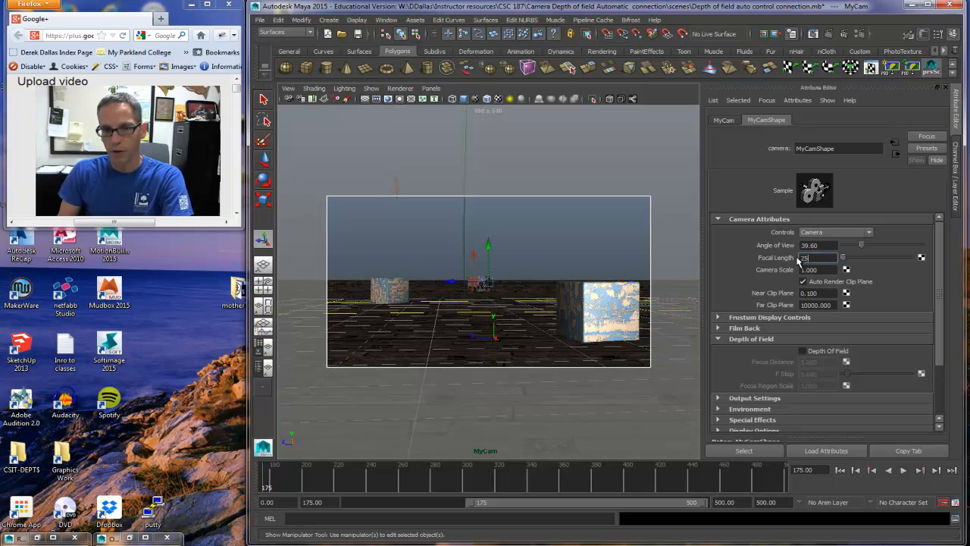
pyautogui.press('Return')
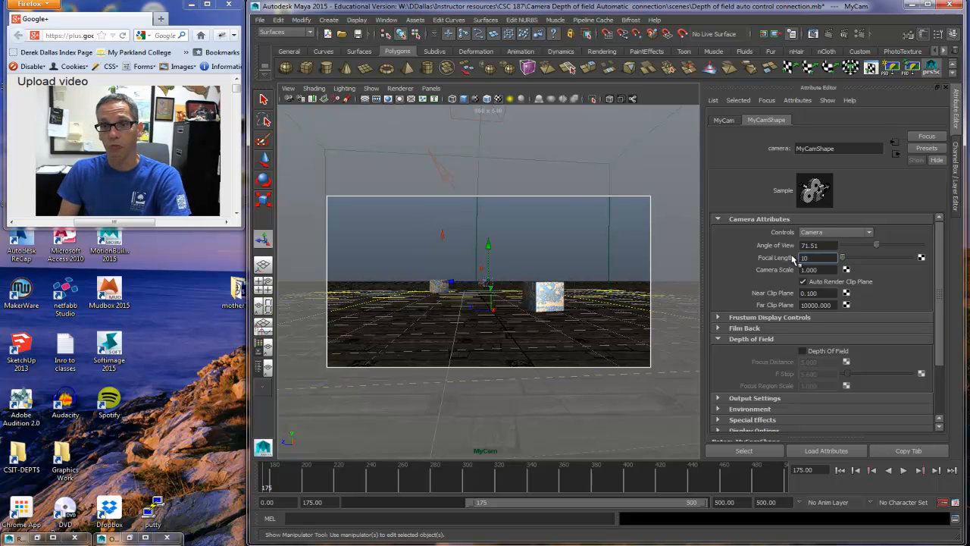
pyautogui.press('Return')
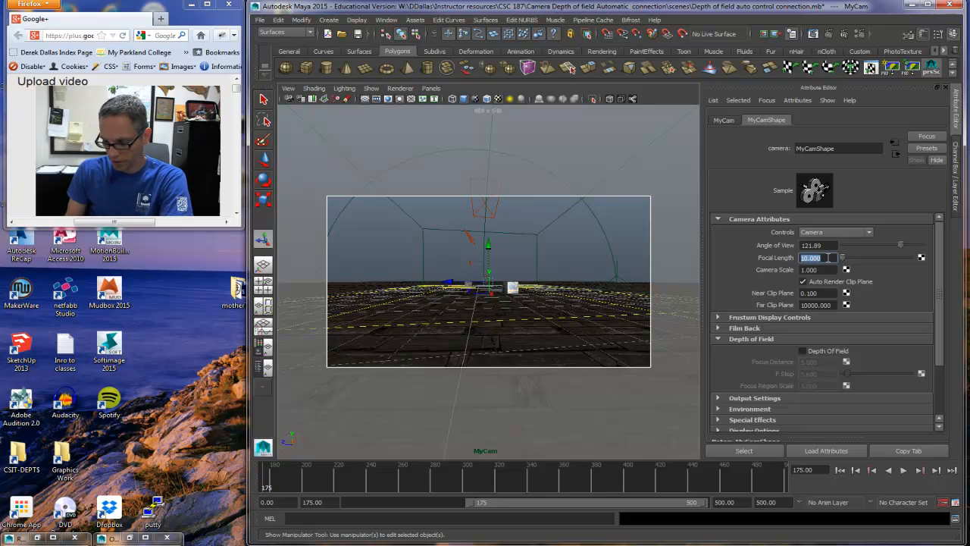
pyautogui.write('50')
pyautogui.press('Return')
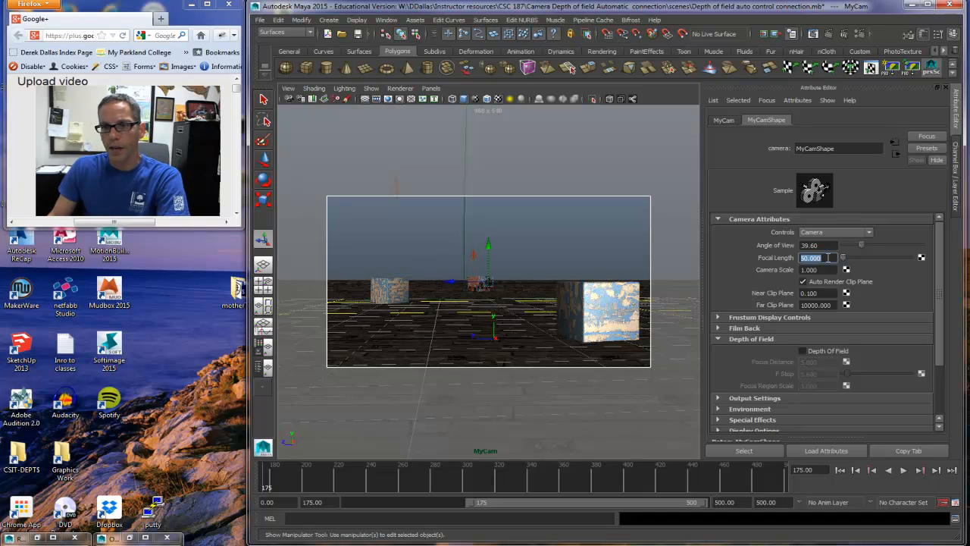
# Step: Turn on Depth Of Field for MyCamShape and render the current frame to check the blur
pyautogui.click(718, 339)
pyautogui.click(289, 99)
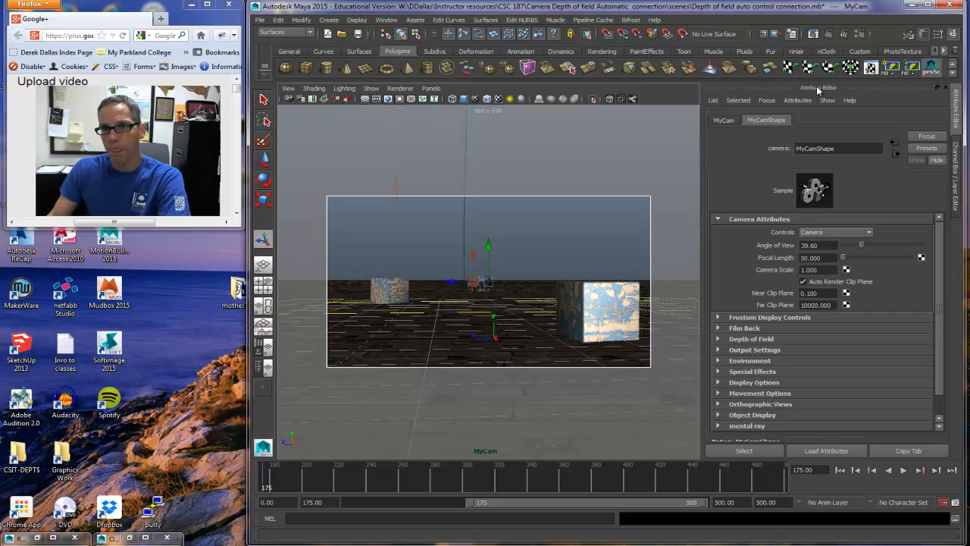
pyautogui.click(727, 121)
pyautogui.click(774, 121)
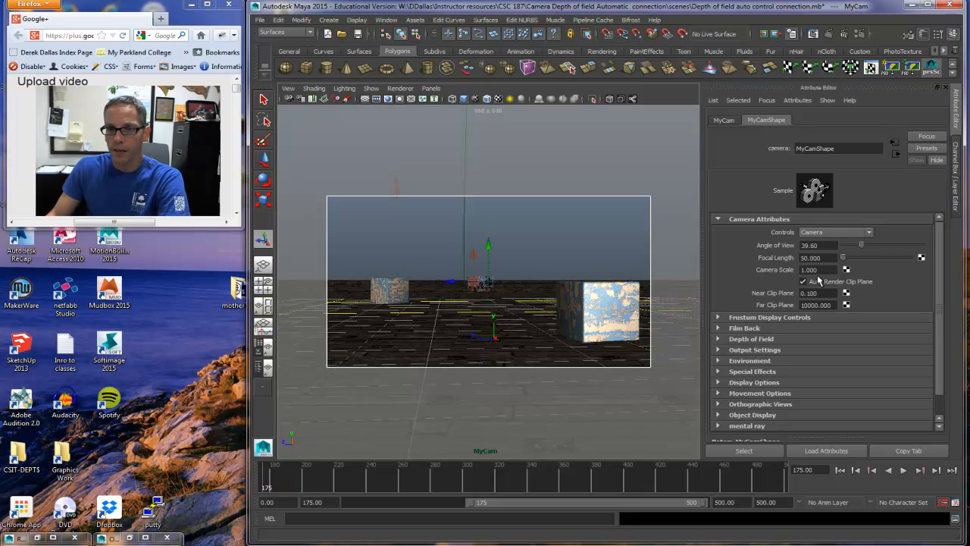
pyautogui.click(718, 339)
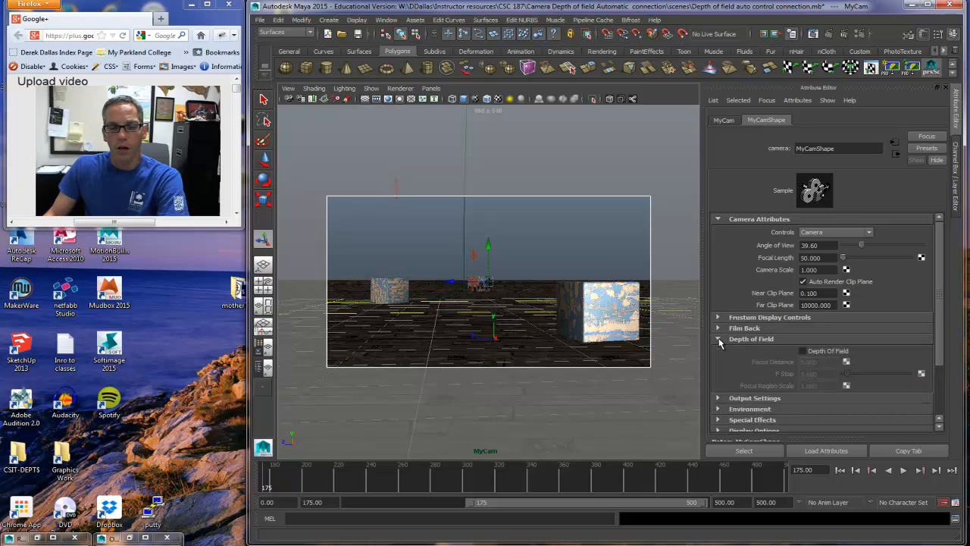
pyautogui.click(803, 351)
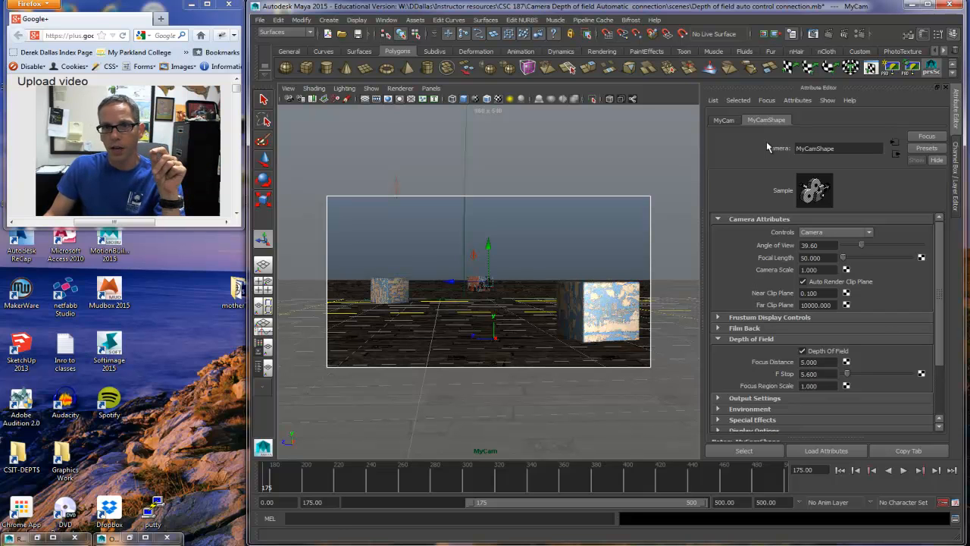
pyautogui.click(828, 34)
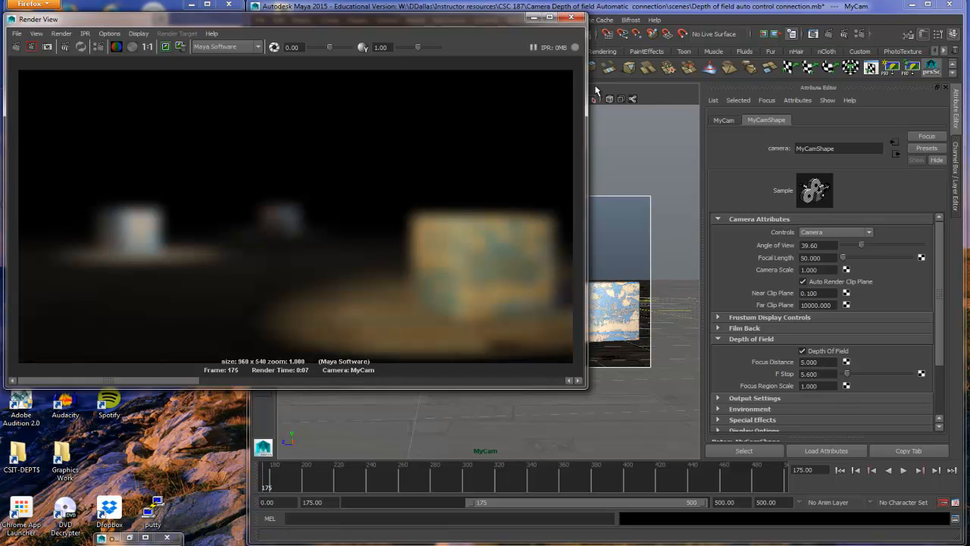
pyautogui.click(535, 17)
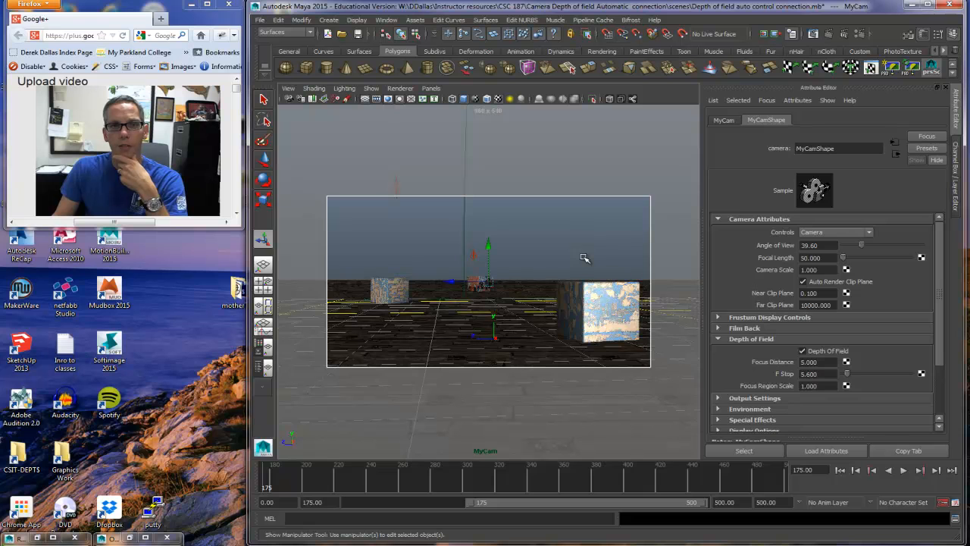
# Step: Go over the cubes in the MyCam view and leave the middle cube selected
pyautogui.click(586, 306)
pyautogui.click(393, 287)
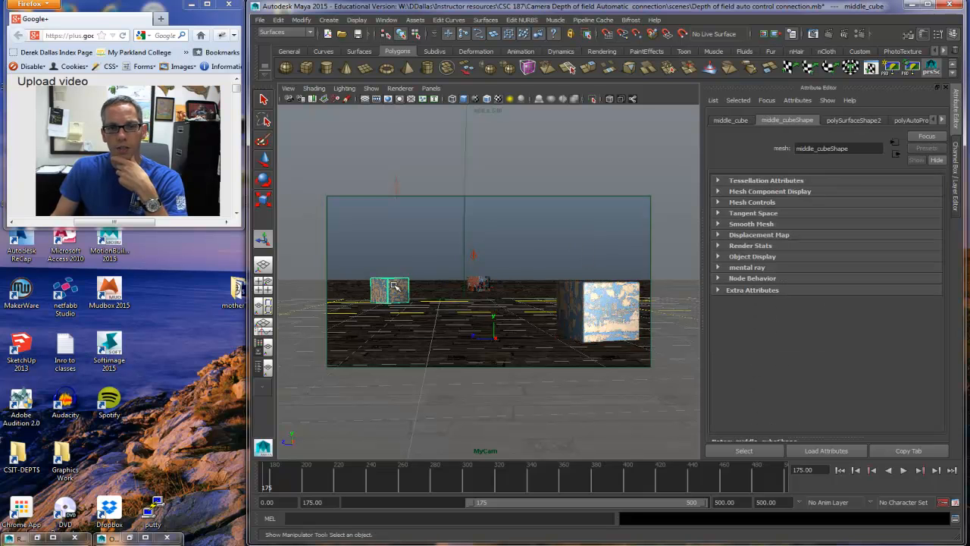
pyautogui.click(478, 282)
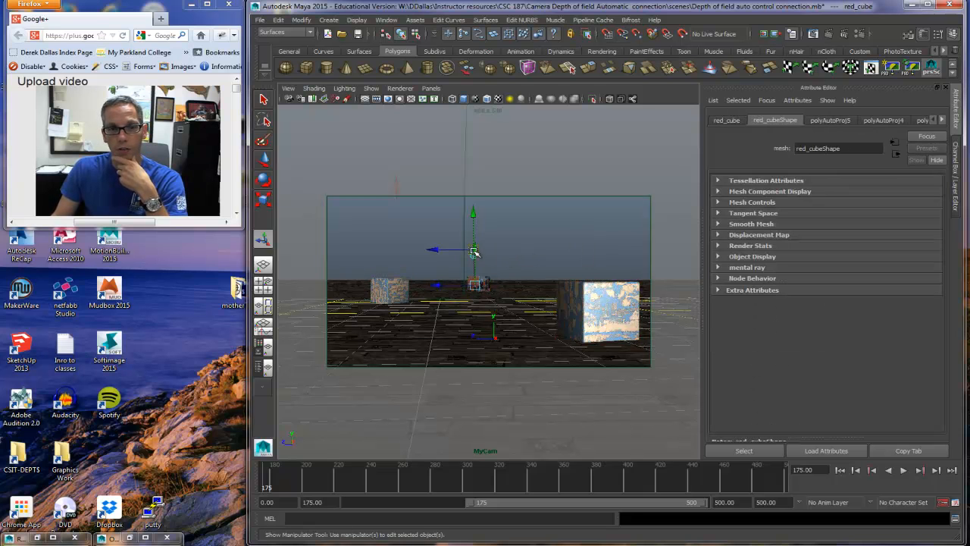
pyautogui.click(398, 183)
pyautogui.click(391, 289)
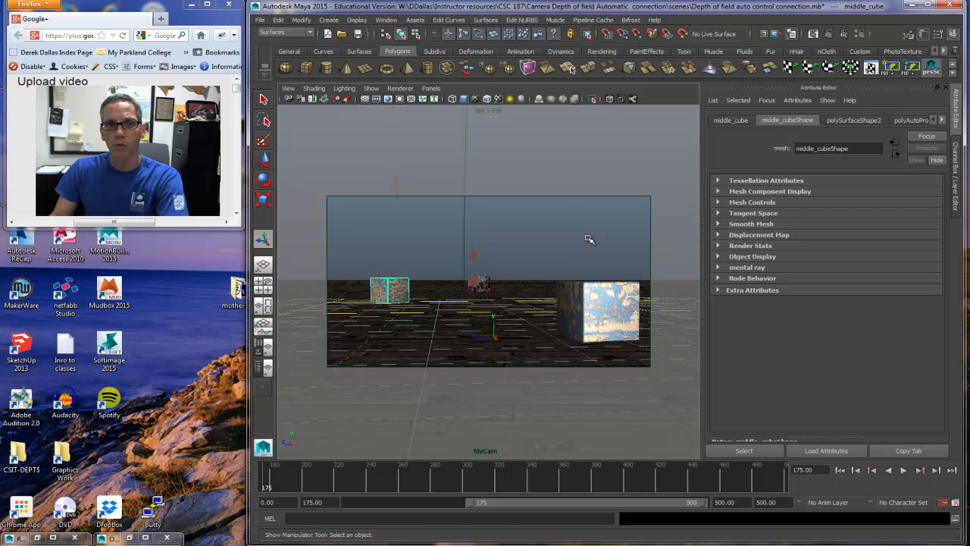
# Step: Turn on the Object Details heads-up display and check the camera distance of the middle, red and front cubes
pyautogui.click(356, 20)
pyautogui.moveTo(364, 48)
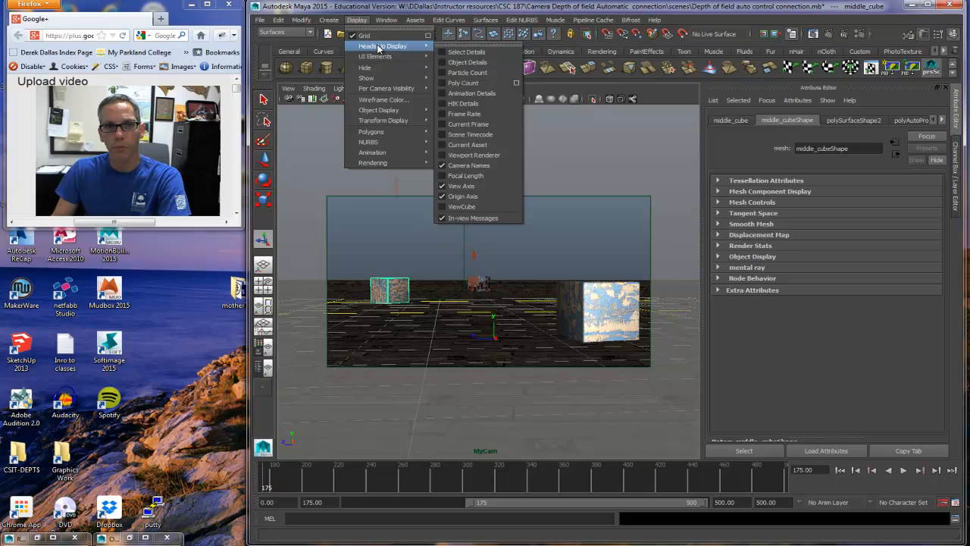
pyautogui.click(467, 64)
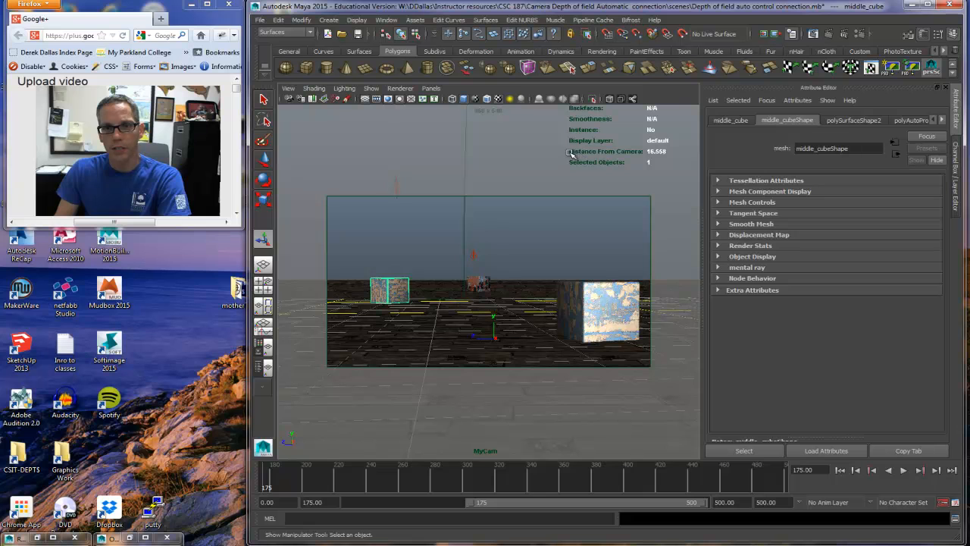
pyautogui.click(482, 282)
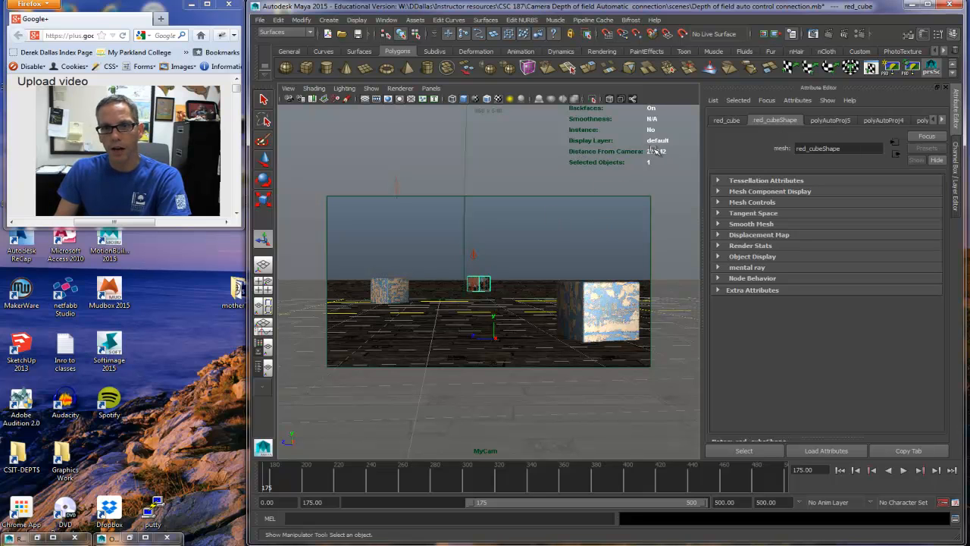
pyautogui.click(602, 288)
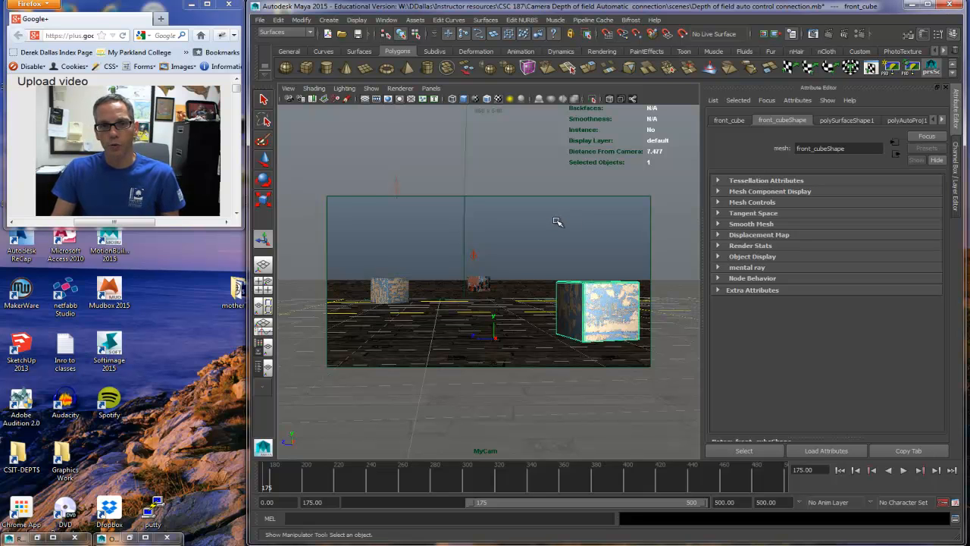
# Step: Switch an orthographic pane to the top view, show it at full size, and select MyCam in it
pyautogui.press('space')
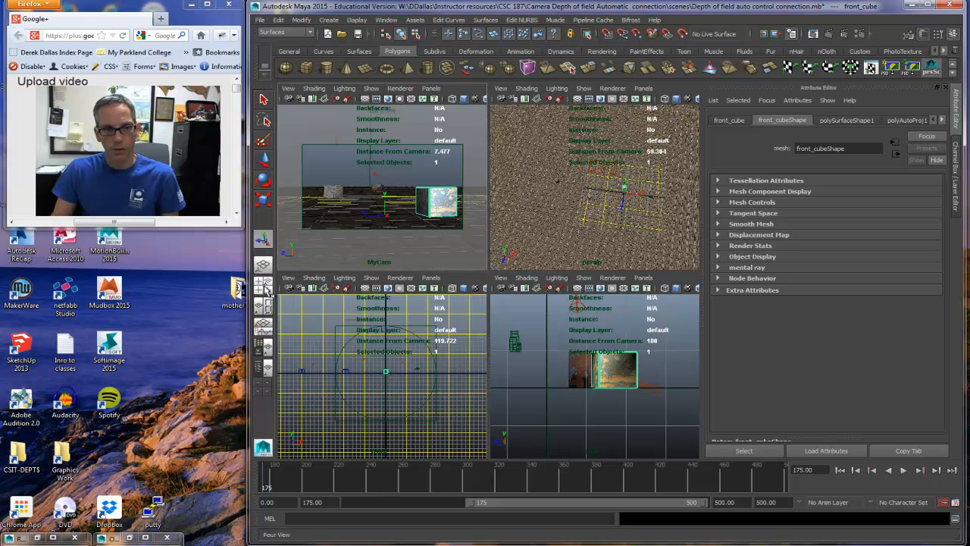
pyautogui.click(430, 277)
pyautogui.moveTo(460, 312)
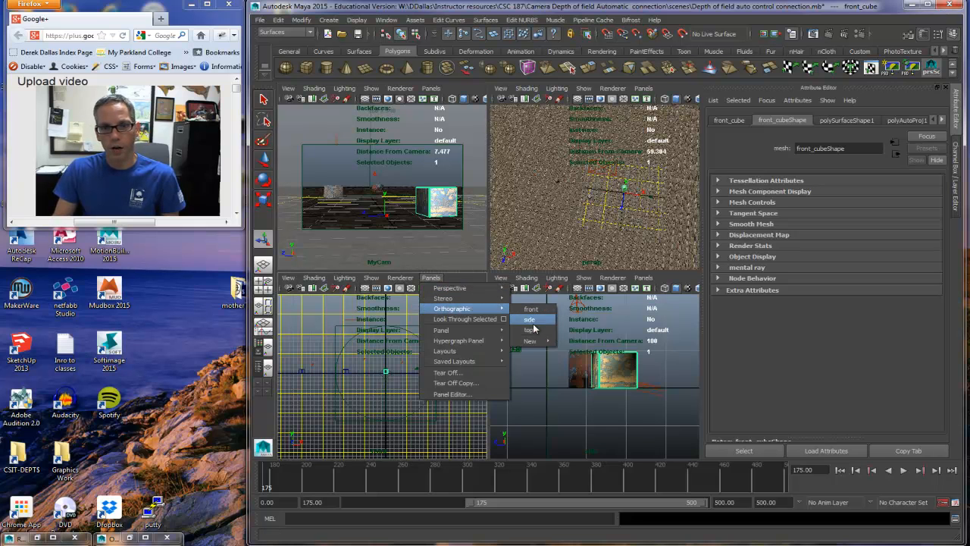
pyautogui.click(529, 329)
pyautogui.press('space')
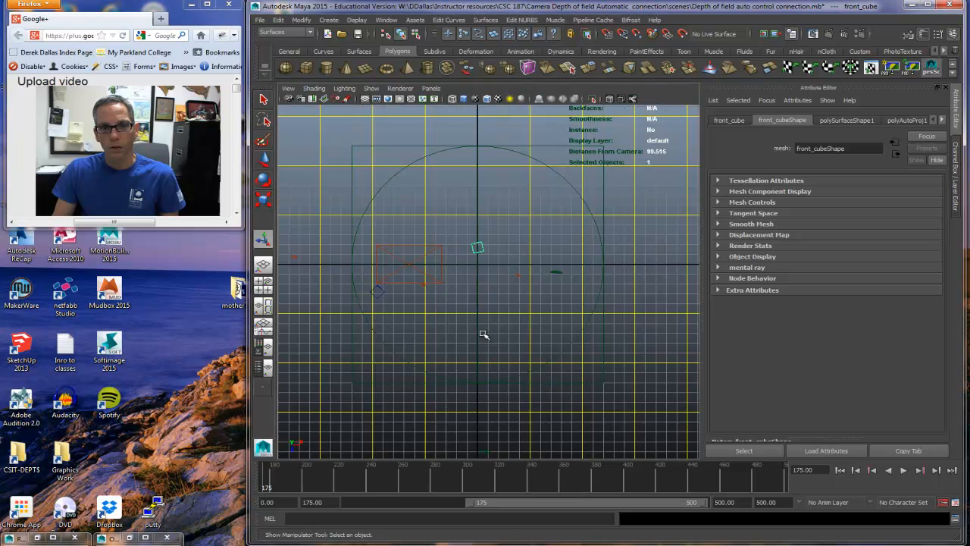
pyautogui.click(489, 335)
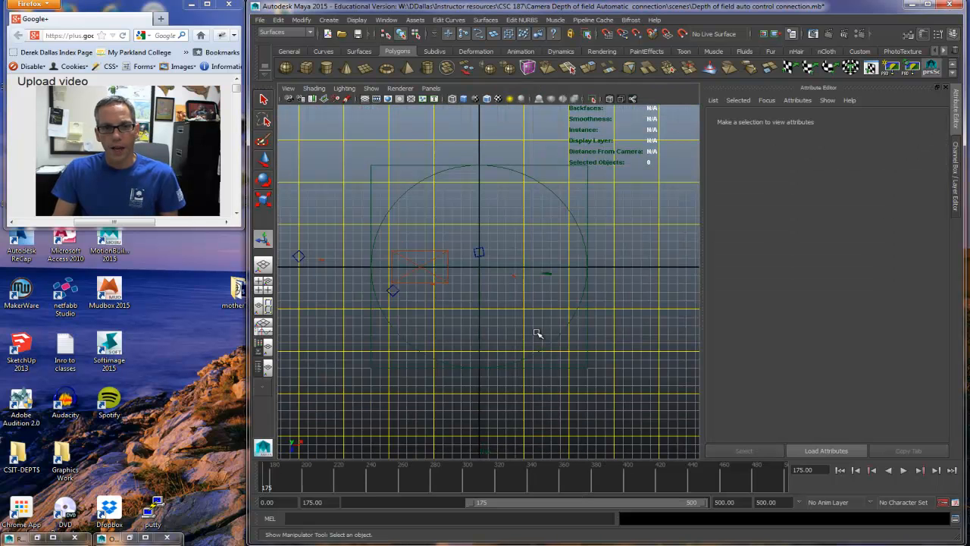
pyautogui.click(554, 274)
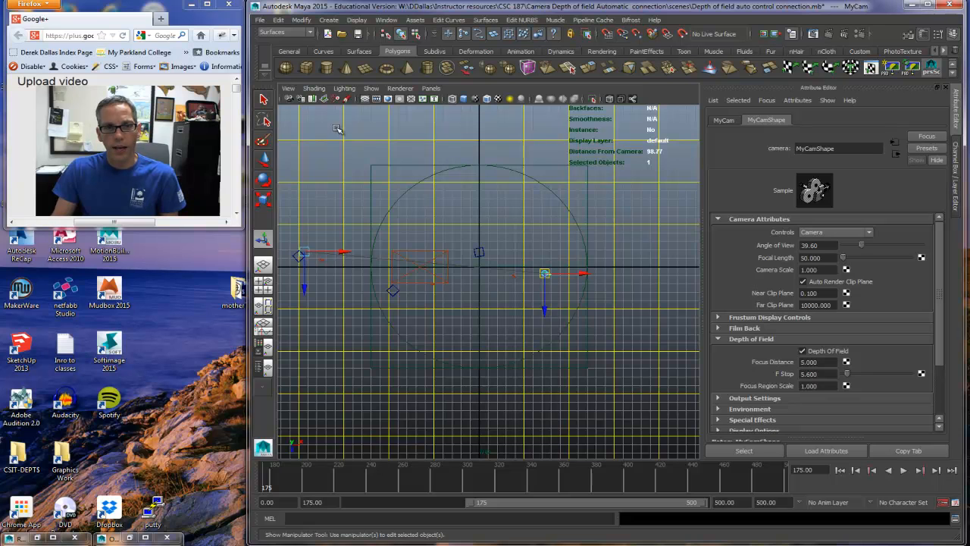
# Step: Create a distance measurement in the top view from beside MyCam, about X 7.03, Z -0.03, to the red cube, about X -19.19, Z -1.10
pyautogui.click(329, 19)
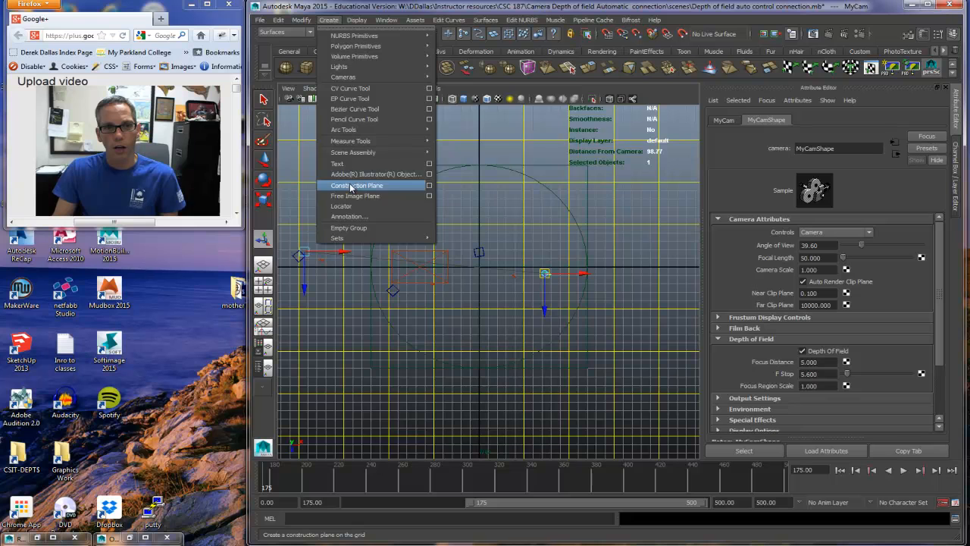
pyautogui.moveTo(354, 141)
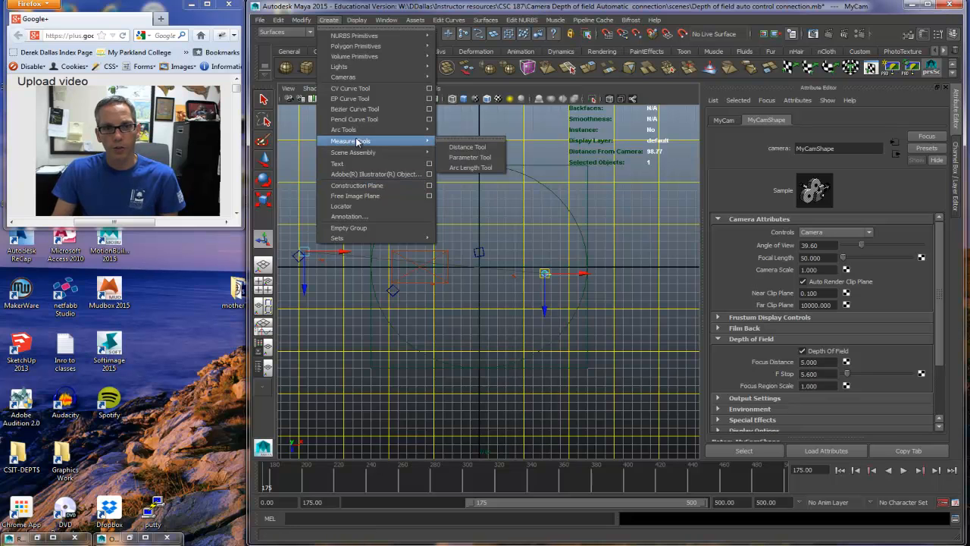
pyautogui.click(465, 148)
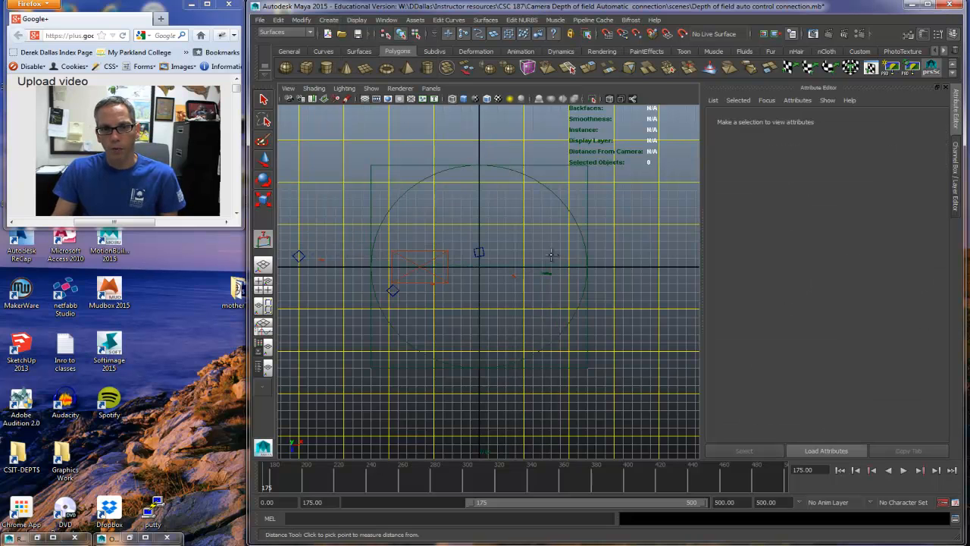
pyautogui.scroll(2, 548, 265)
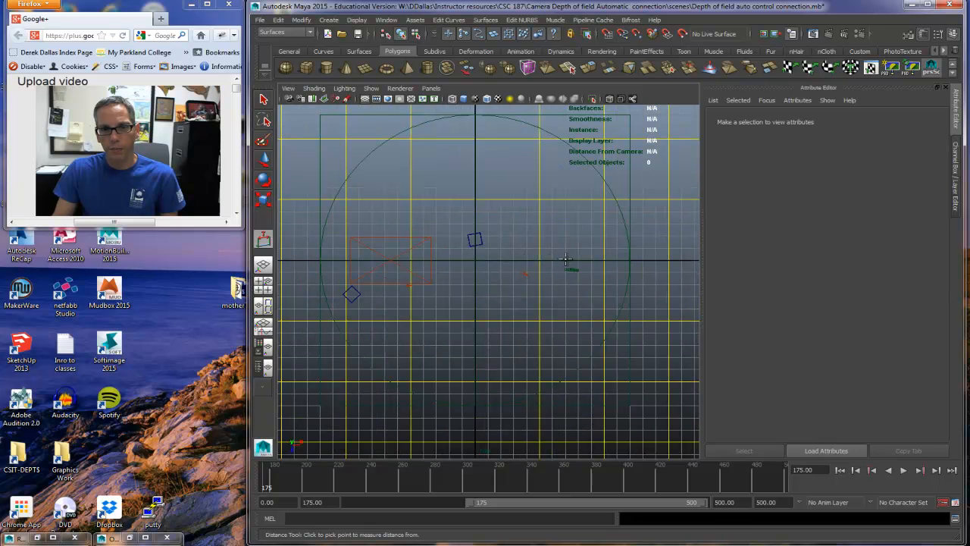
pyautogui.click(566, 259)
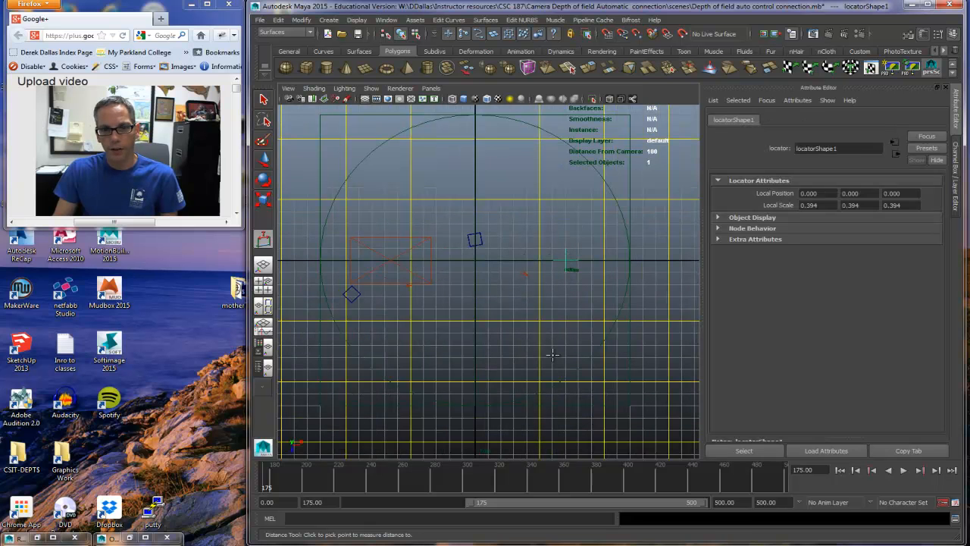
pyautogui.keyDown('alt'); pyautogui.moveTo(386, 377); pyautogui.dragTo(550, 379, button='middle'); pyautogui.keyUp('alt')
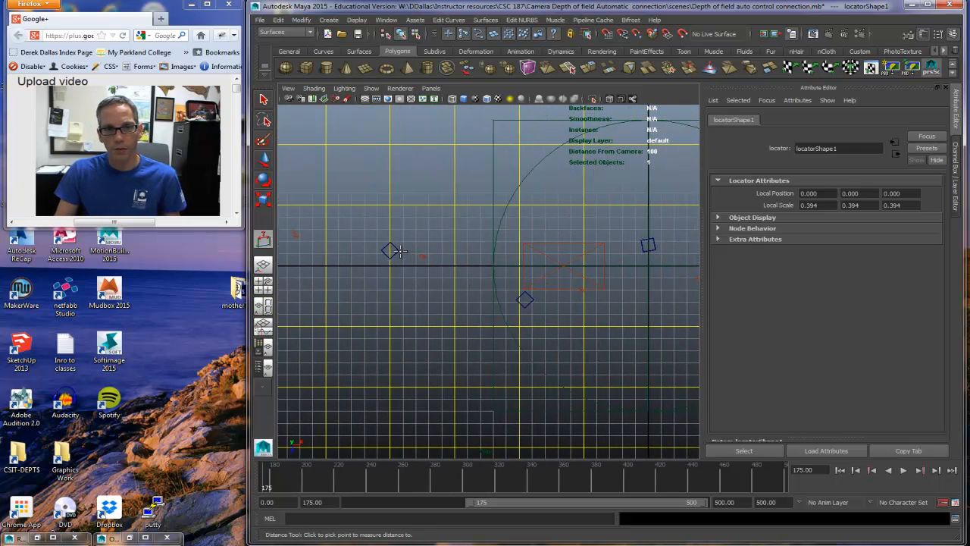
pyautogui.click(391, 251)
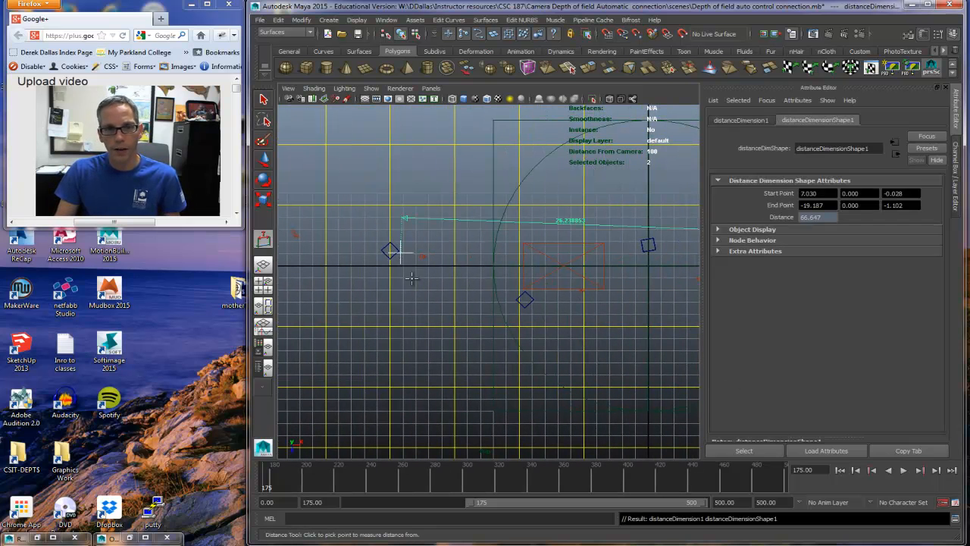
pyautogui.click(264, 160)
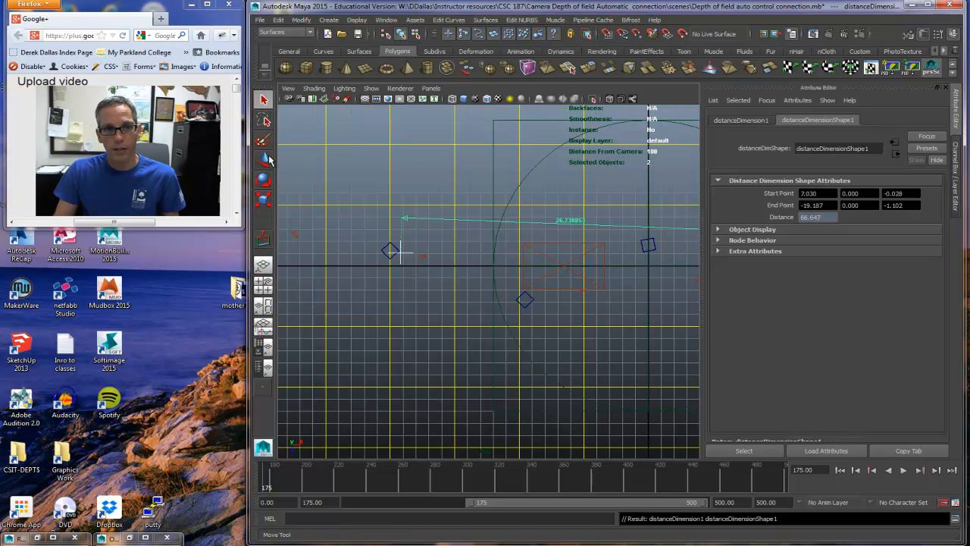
# Step: Move the distance measurement's locators in Z, the red-cube end to about 1.27 and the camera end to about 0.78
pyautogui.click(265, 160)
pyautogui.click(409, 254)
pyautogui.moveTo(400, 314); pyautogui.dragTo(402, 337)
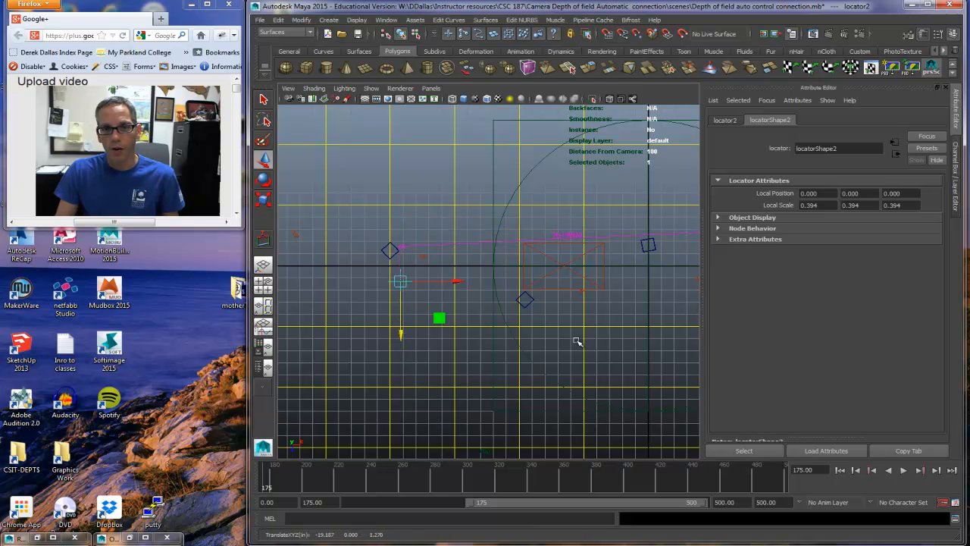
pyautogui.keyDown('alt'); pyautogui.moveTo(579, 340); pyautogui.dragTo(374, 346, button='middle'); pyautogui.keyUp('alt')
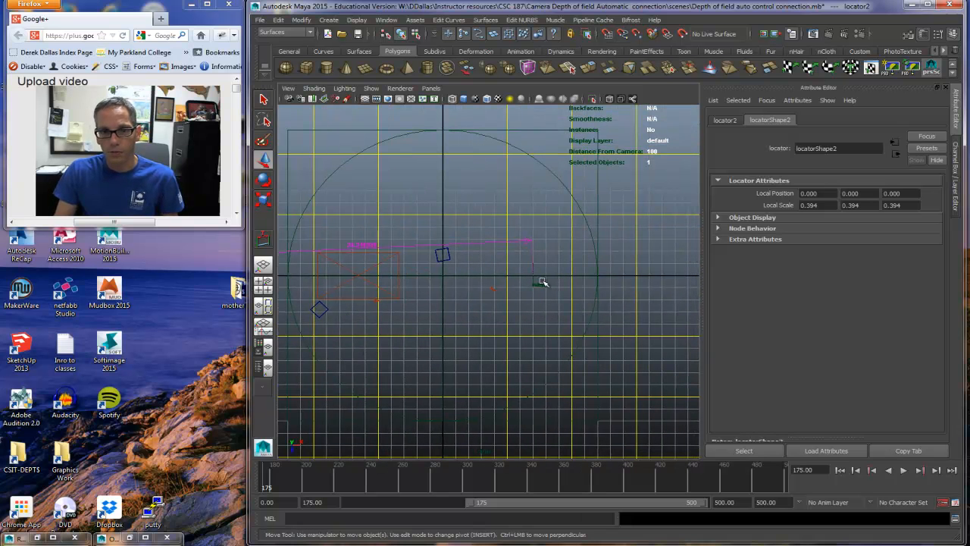
pyautogui.click(539, 278)
pyautogui.moveTo(537, 326); pyautogui.dragTo(535, 341)
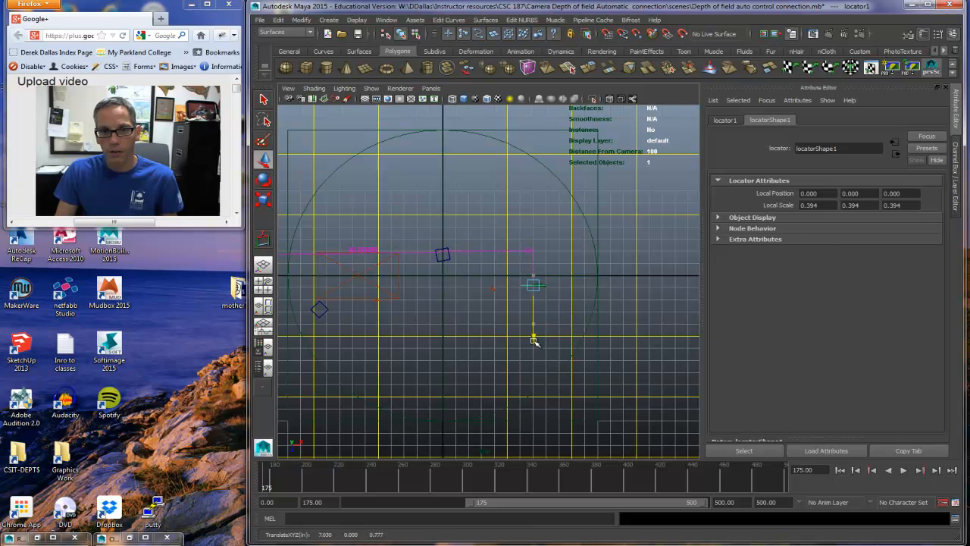
# Step: Slide the measurement's end locator along X from the red cube to beside the middle cube
pyautogui.keyDown('alt'); pyautogui.moveTo(401, 336); pyautogui.dragTo(564, 336, button='middle'); pyautogui.keyUp('alt')
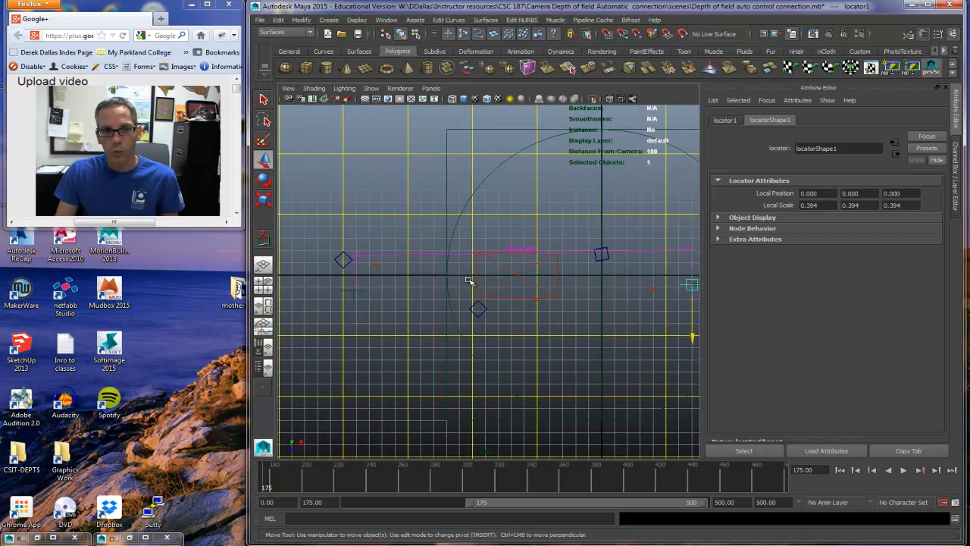
pyautogui.click(354, 292)
pyautogui.moveTo(410, 291); pyautogui.dragTo(540, 290)
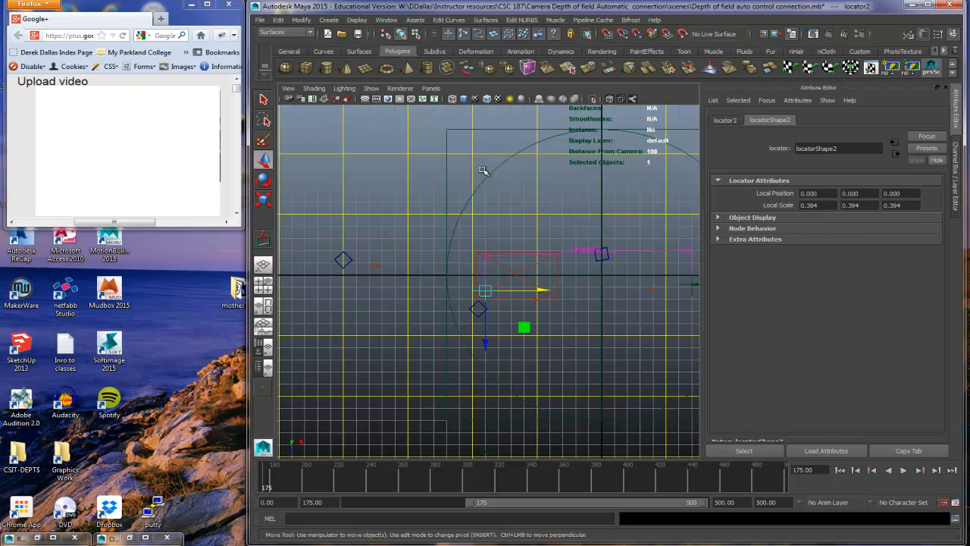
# Step: Leave the top view for the full-size perspective pane and look through MyCam in it
pyautogui.press('space')
pyautogui.press('space')
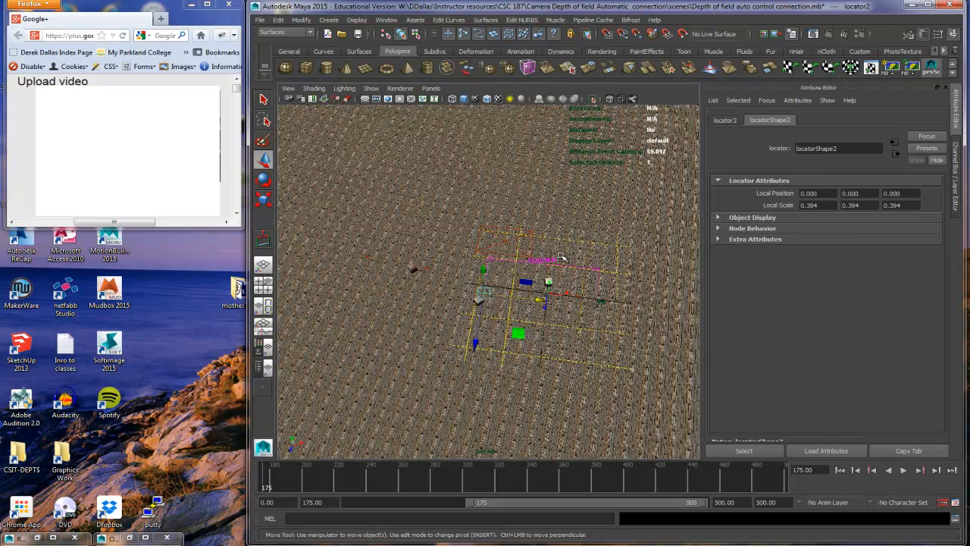
pyautogui.click(431, 88)
pyautogui.moveTo(455, 98)
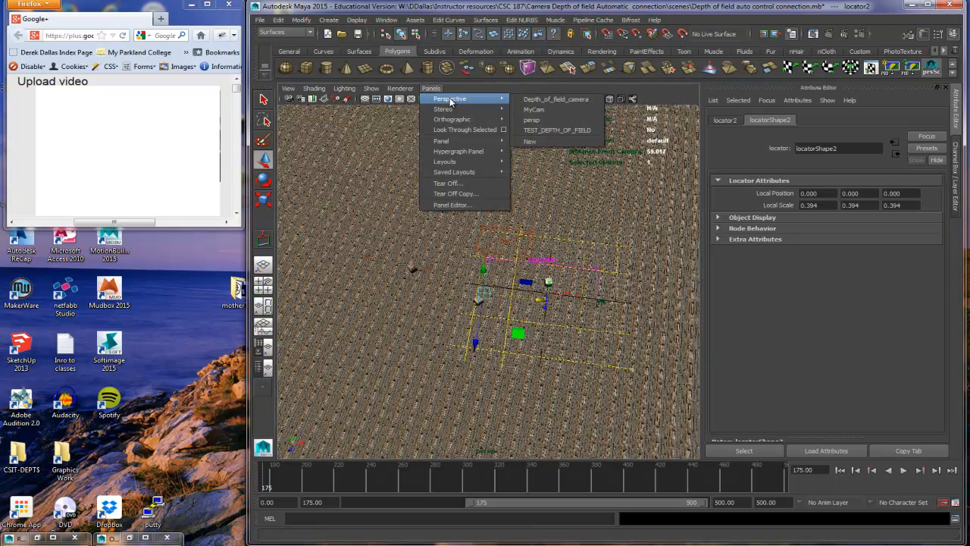
pyautogui.click(546, 109)
# Step: Check the camera distance of the red, middle and front cubes in the MyCam view
pyautogui.click(483, 282)
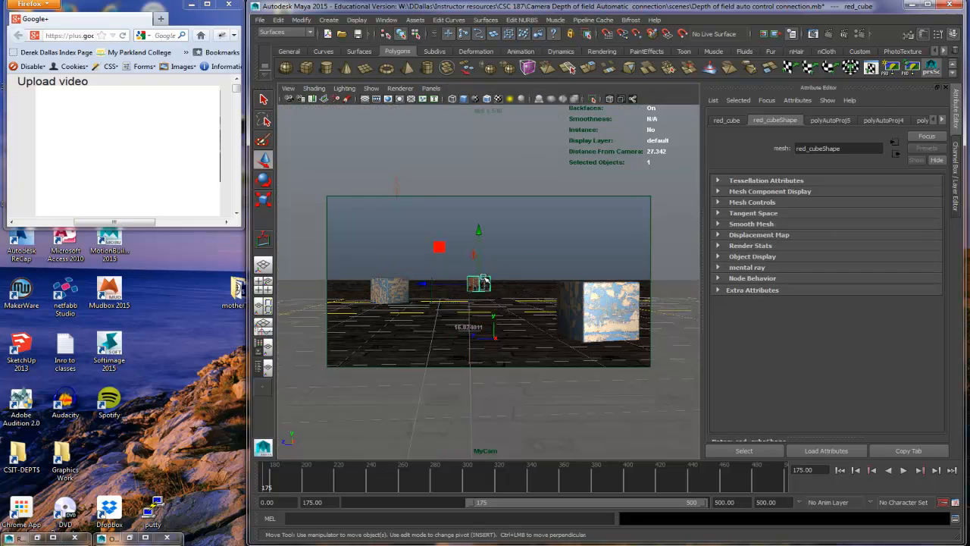
pyautogui.click(395, 283)
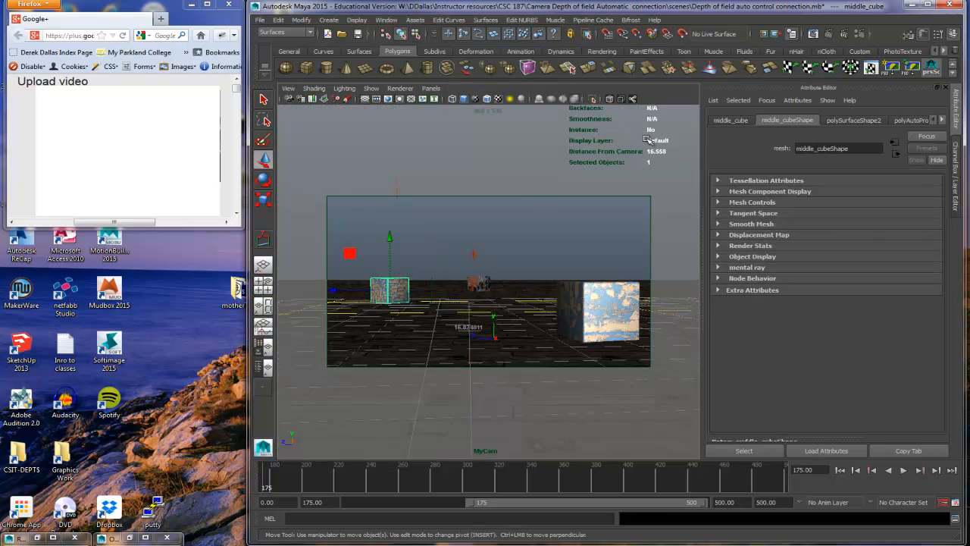
pyautogui.click(604, 296)
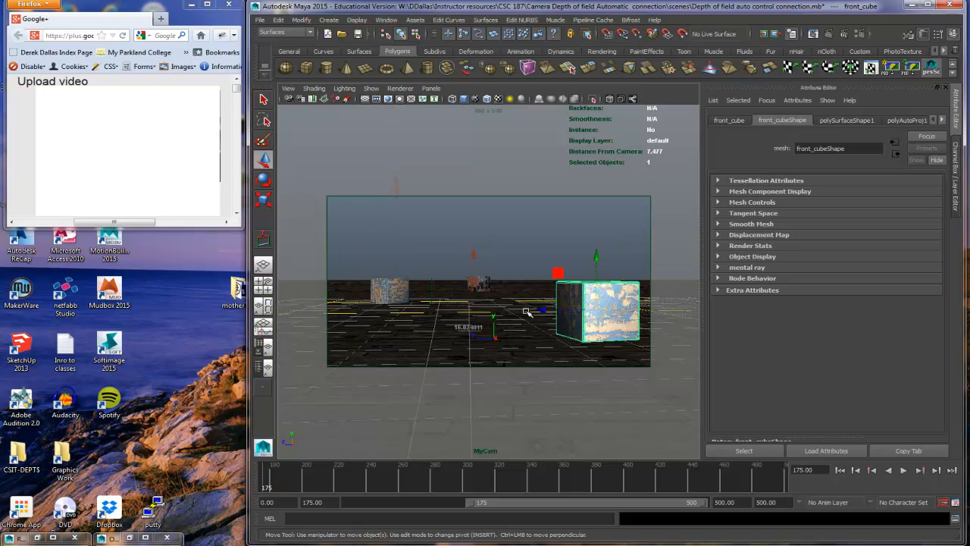
pyautogui.click(526, 241)
pyautogui.click(476, 281)
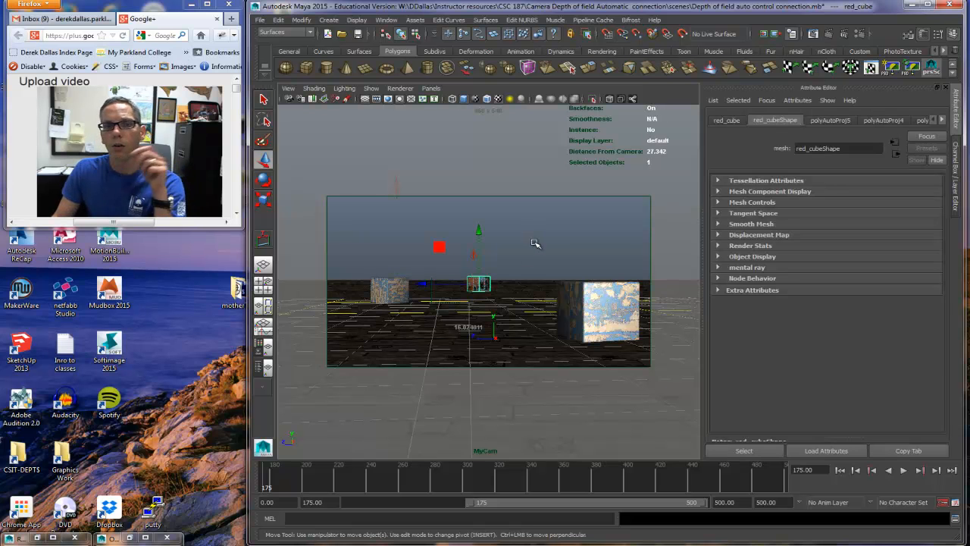
# Step: Compare MyCam's Focus Distance setting with the camera distances of the front, middle and red cubes
pyautogui.click(290, 102)
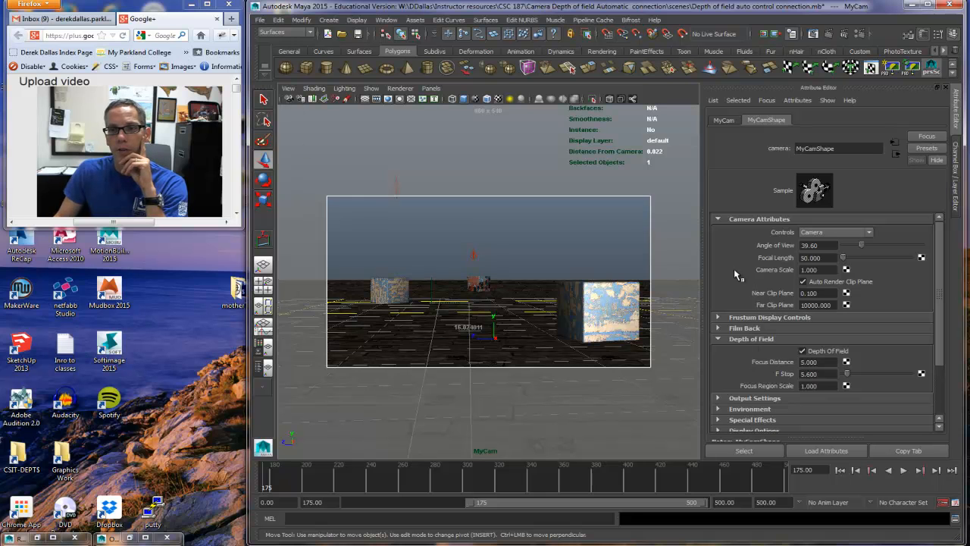
pyautogui.moveTo(943, 285); pyautogui.dragTo(943, 341)
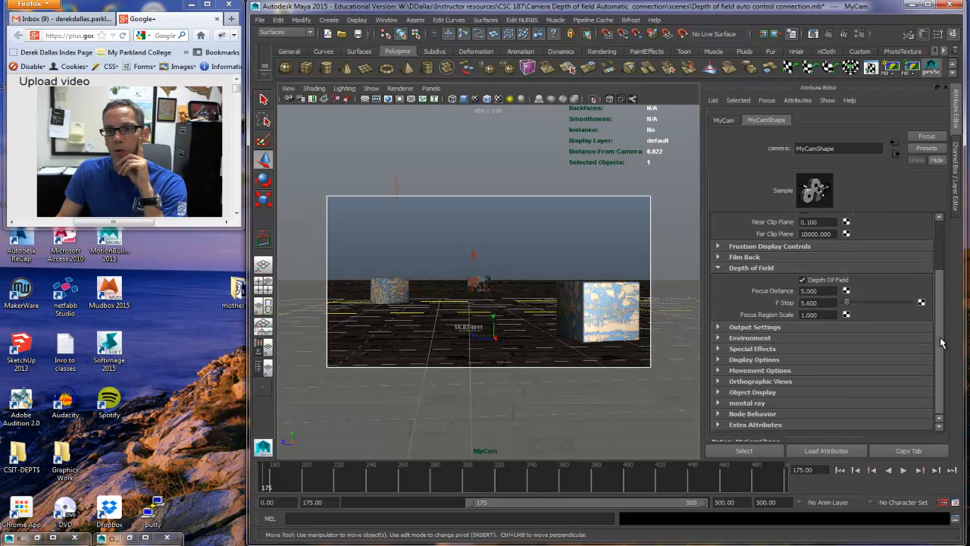
pyautogui.click(596, 295)
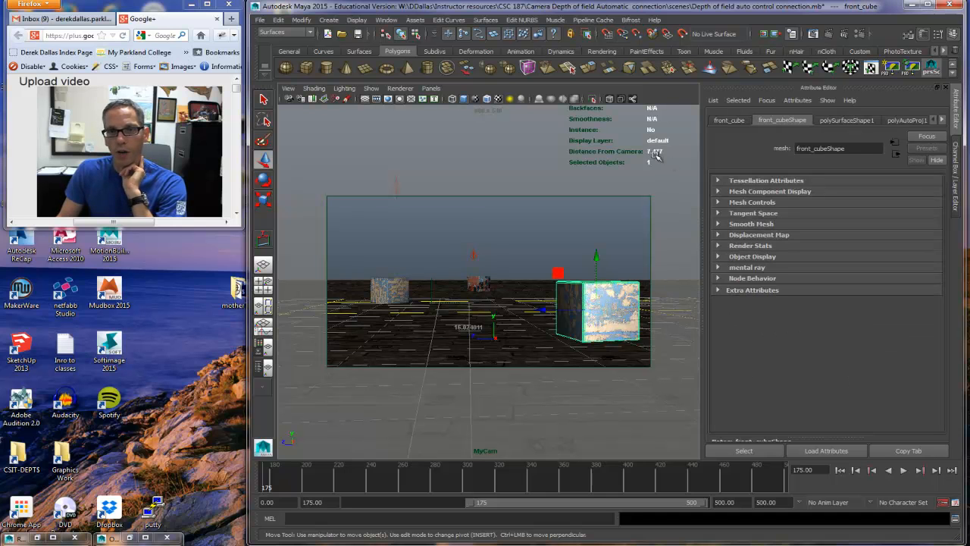
pyautogui.click(395, 281)
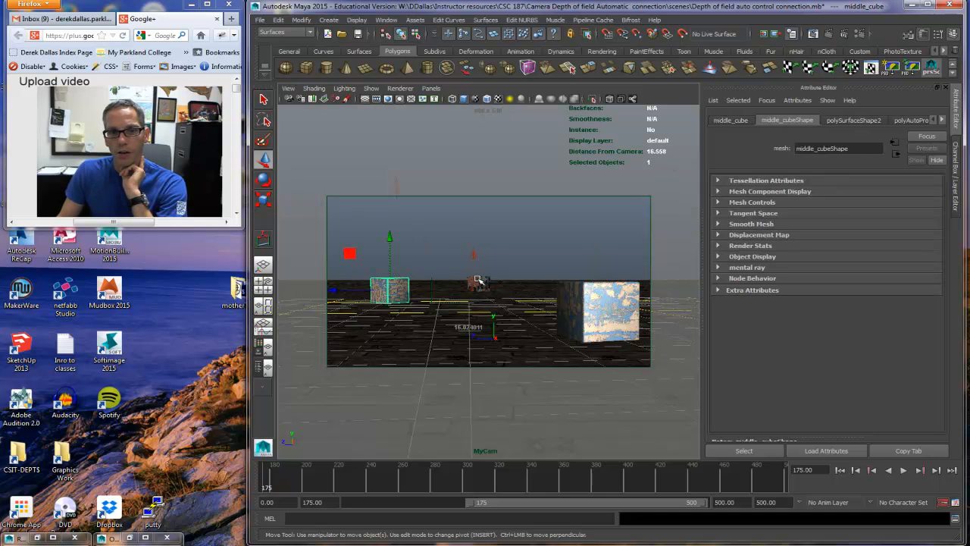
pyautogui.click(477, 282)
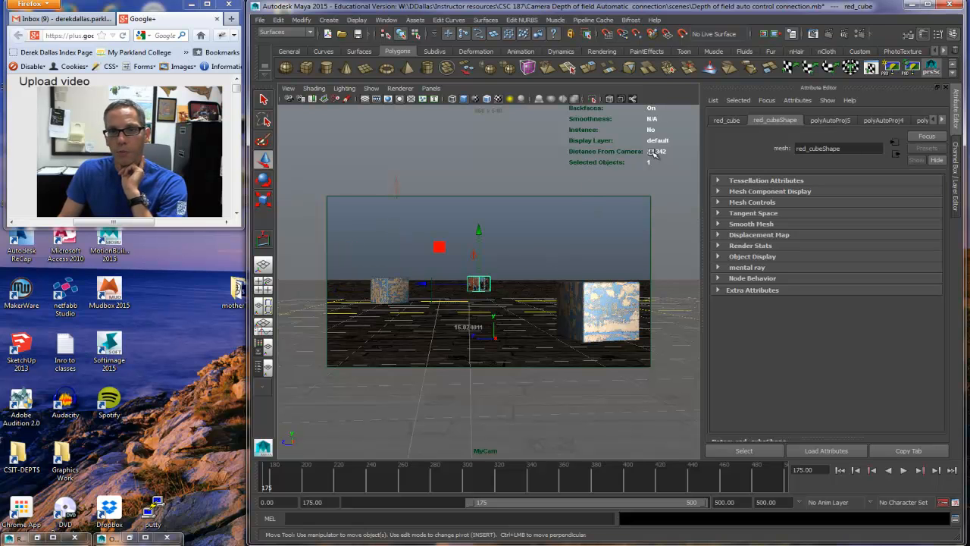
pyautogui.click(289, 99)
pyautogui.click(823, 290)
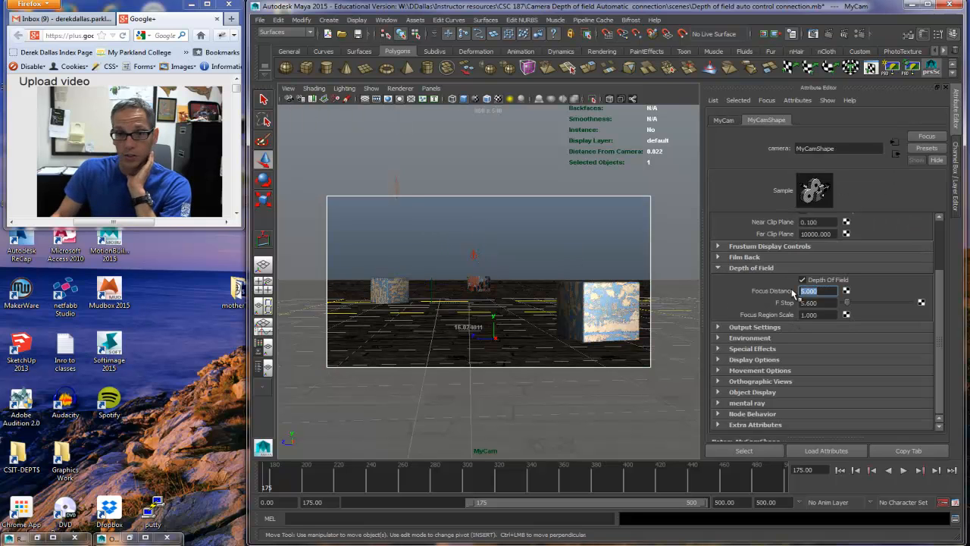
# Step: Clear the selection and review the existing MyCam render in Render View, minimizing it when done
pyautogui.click(569, 259)
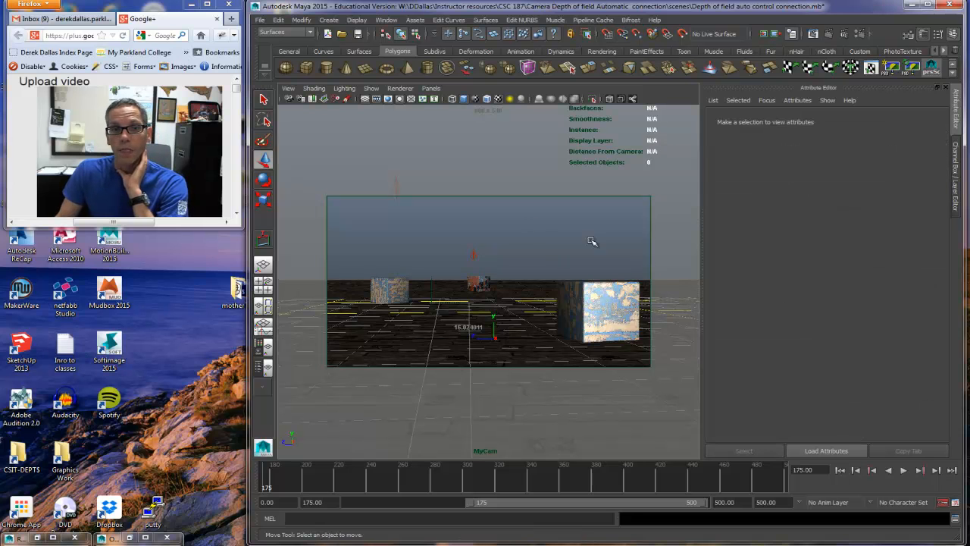
pyautogui.click(813, 34)
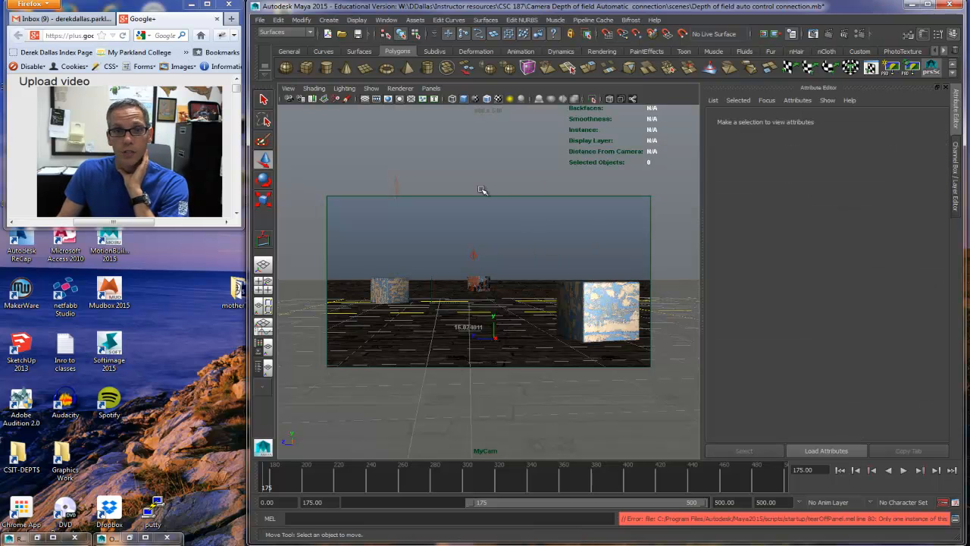
pyautogui.click(53, 538)
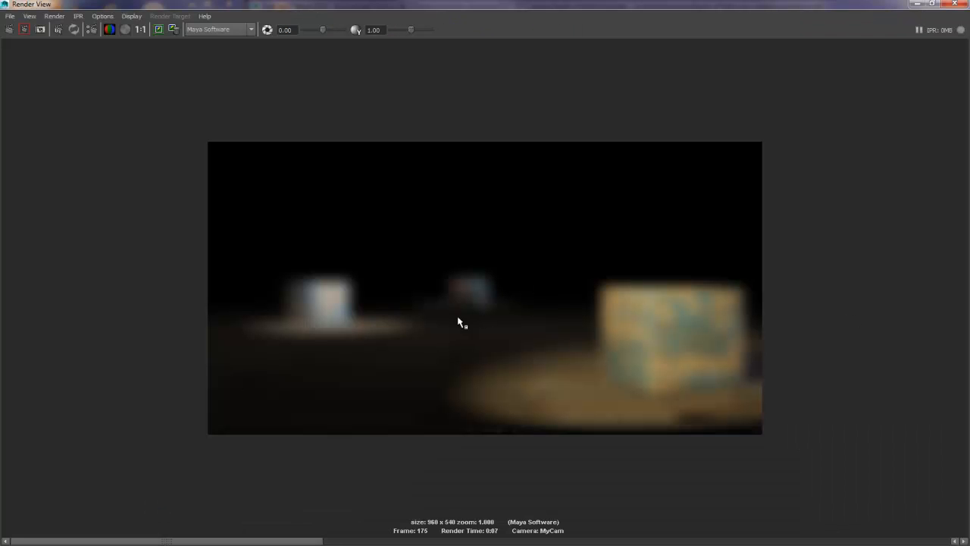
pyautogui.click(916, 4)
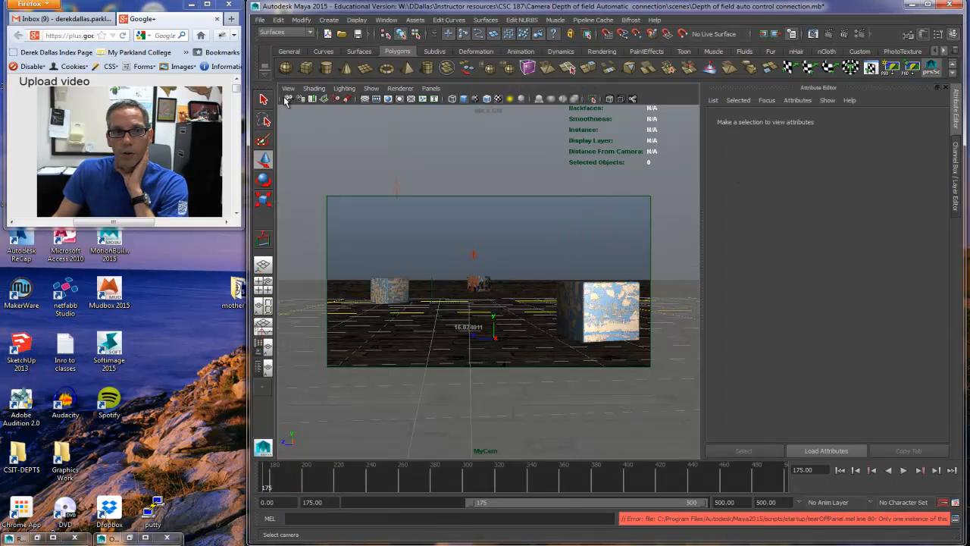
# Step: Check the red and front cubes' camera distances and set MyCam's Focus Distance to 7.47 for the front cube
pyautogui.click(485, 282)
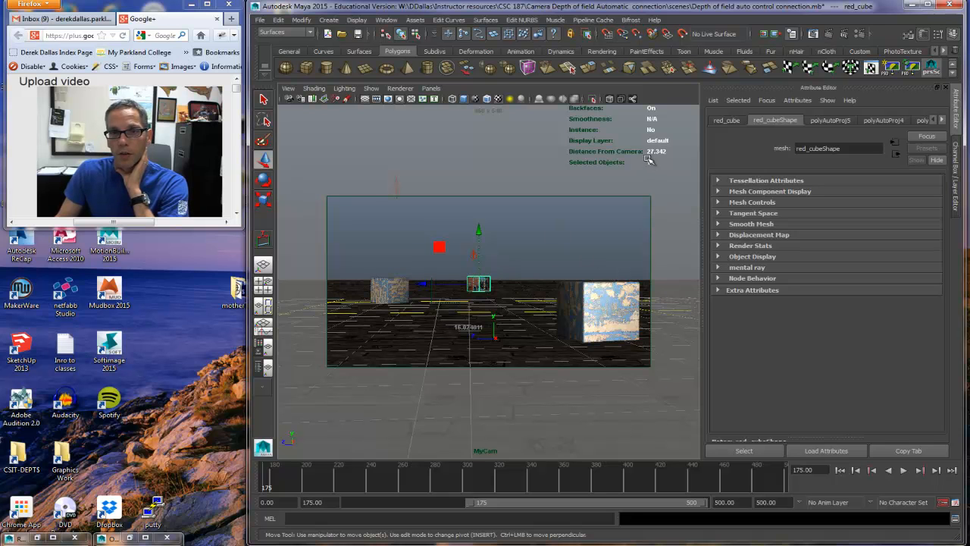
pyautogui.click(599, 301)
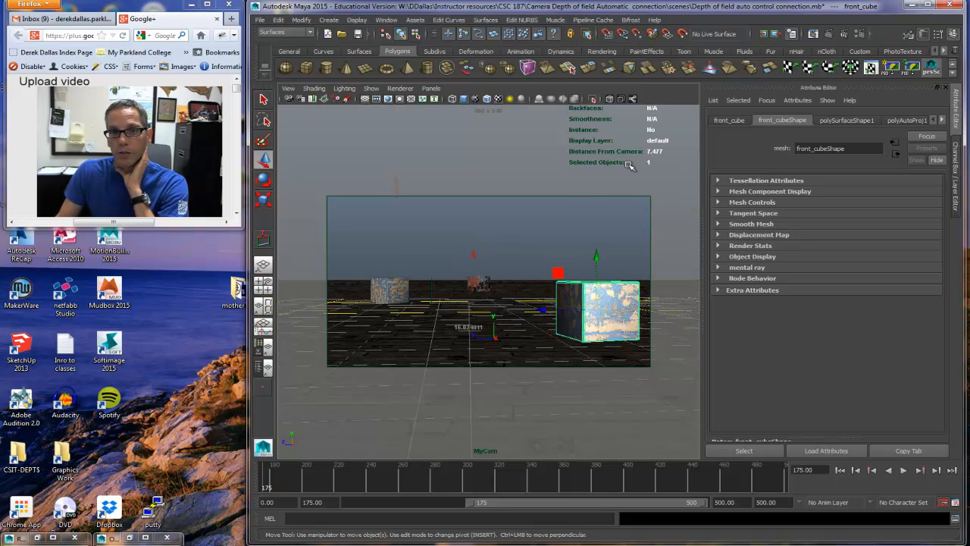
pyautogui.click(292, 101)
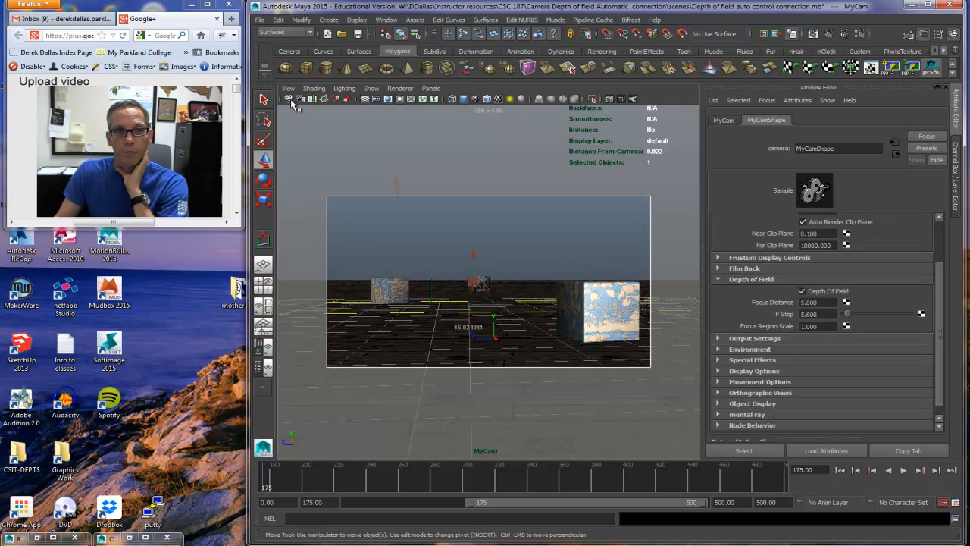
pyautogui.doubleClick(828, 302)
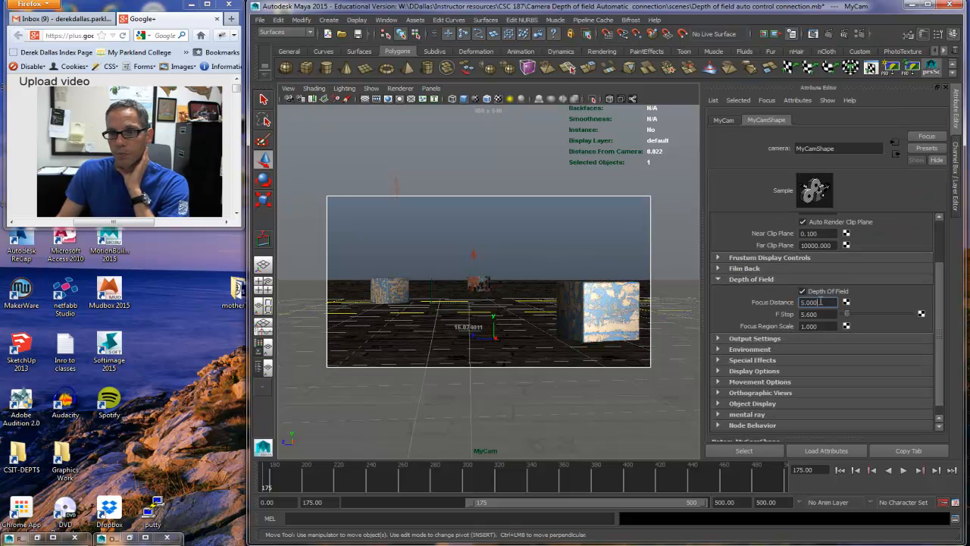
pyautogui.write('7.47')
pyautogui.press('Return')
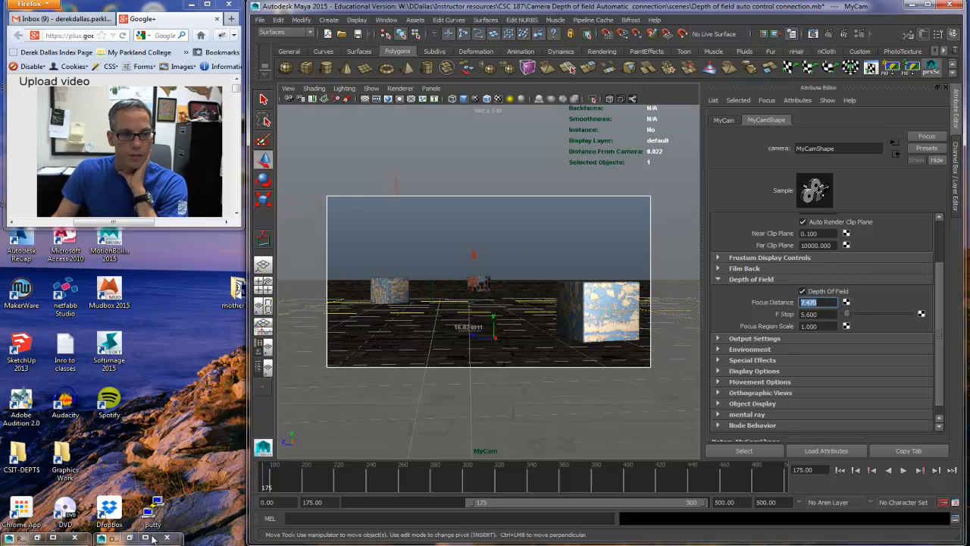
# Step: Render MyCam again in Render View and keep the image, leaving Render View as a floating window
pyautogui.click(37, 538)
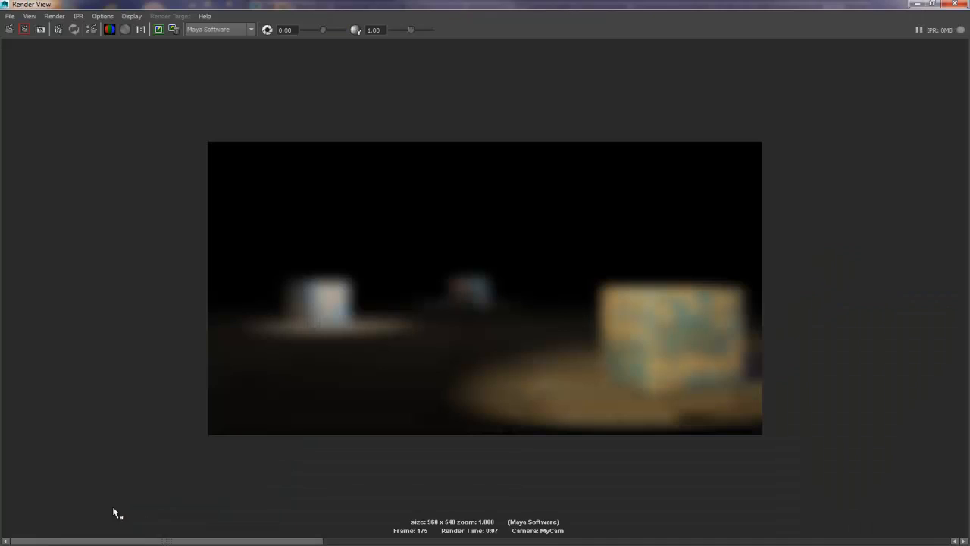
pyautogui.click(10, 30)
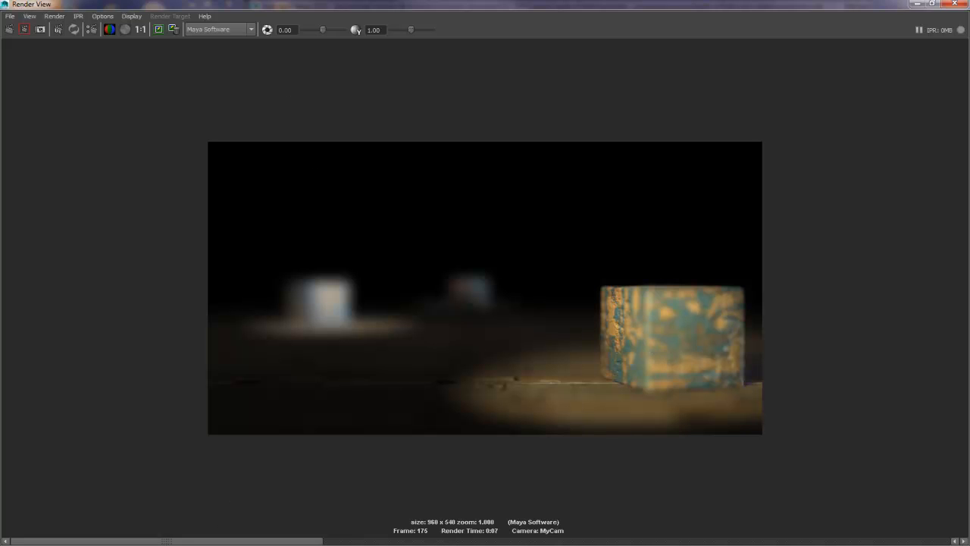
pyautogui.click(160, 30)
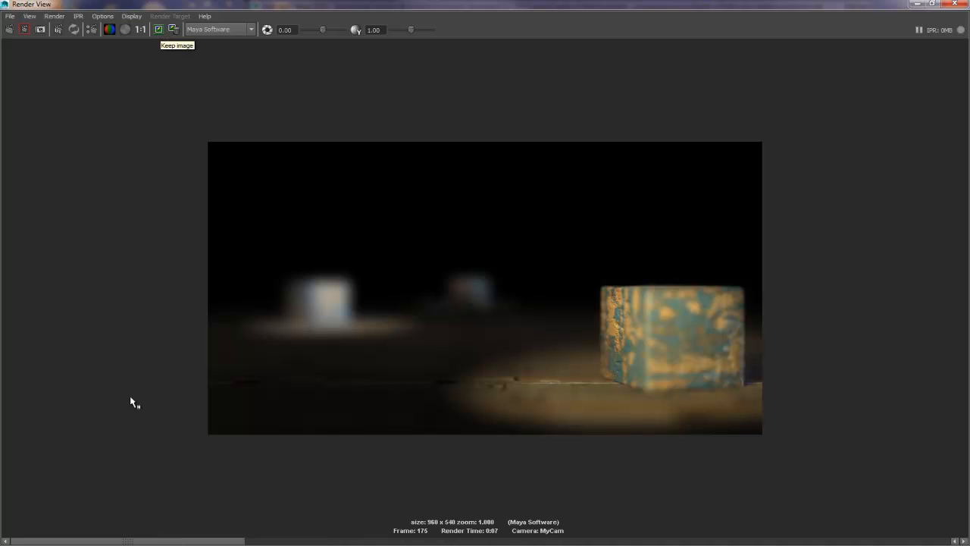
pyautogui.moveTo(121, 541)
pyautogui.mouseDown()
pyautogui.moveTo(683, 542)
pyautogui.moveTo(137, 543)
pyautogui.mouseUp()
pyautogui.click(933, 3)
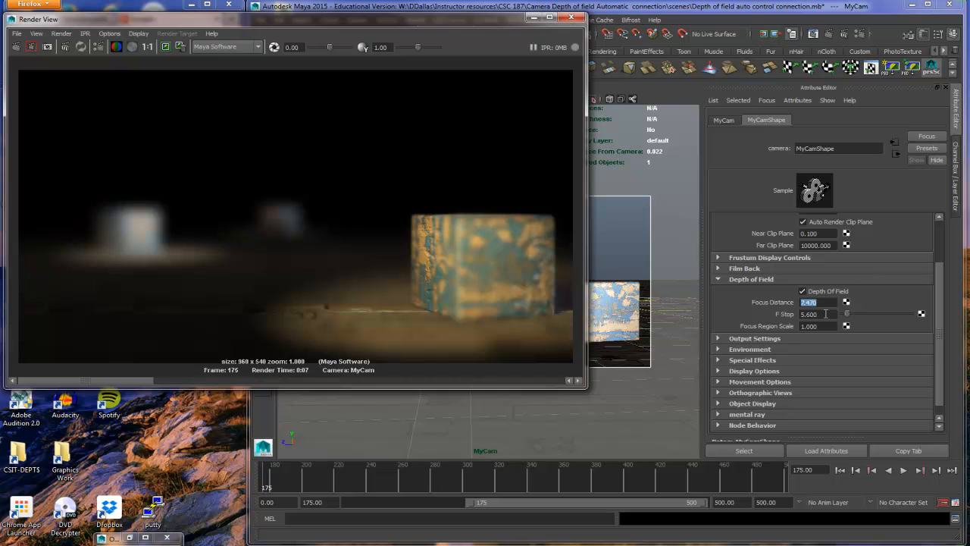
# Step: Set MyCam's F Stop to 64 and redo the previous render
pyautogui.moveTo(826, 314); pyautogui.dragTo(799, 315)
pyautogui.write('1')
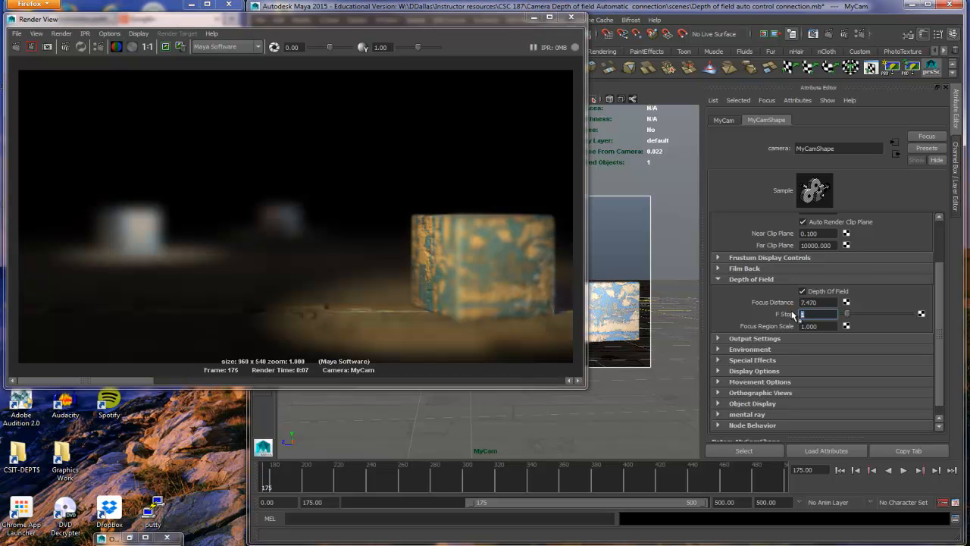
pyautogui.press('Return')
pyautogui.click(830, 313)
pyautogui.click(31, 47)
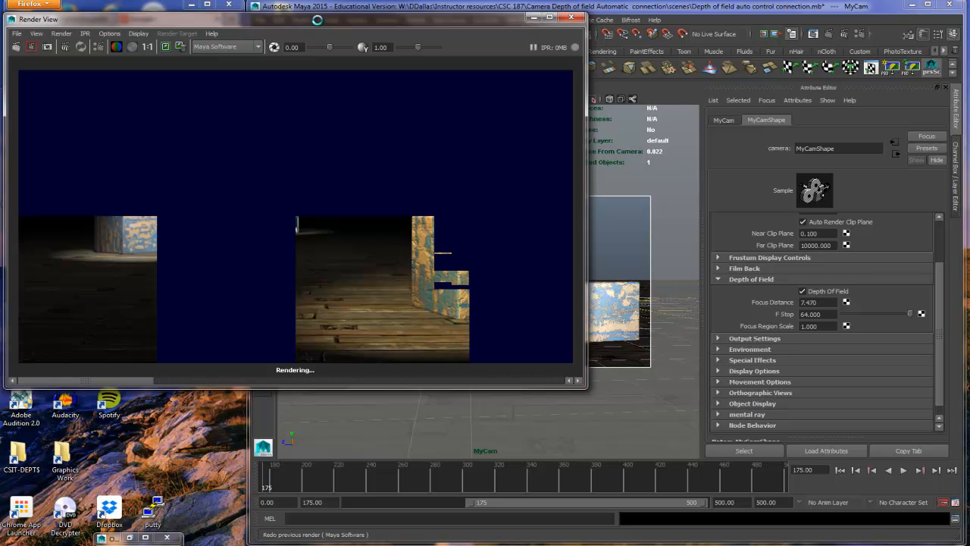
# Step: Reposition and narrow the Render View window so it sits beside MyCam's depth of field attributes
pyautogui.moveTo(318, 25); pyautogui.dragTo(564, 96)
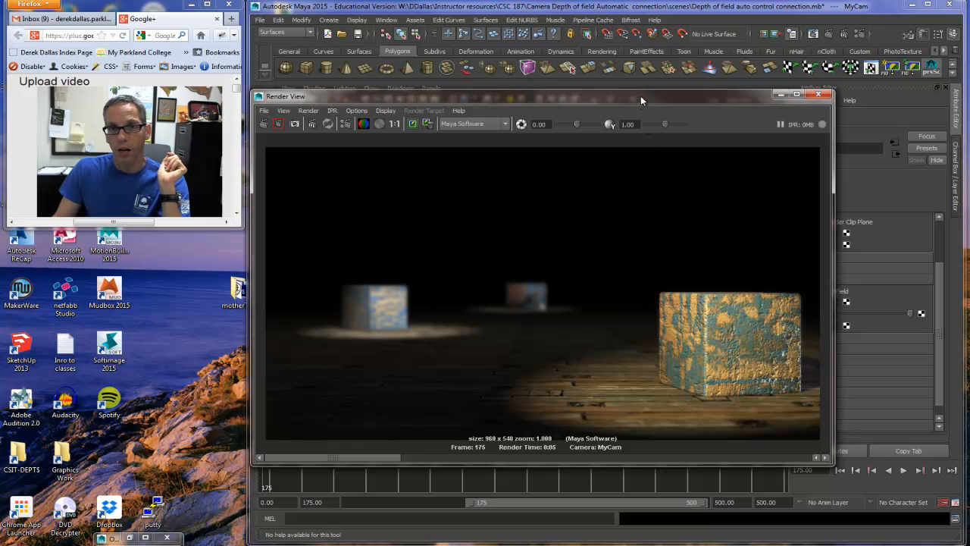
pyautogui.moveTo(640, 96); pyautogui.dragTo(403, 239)
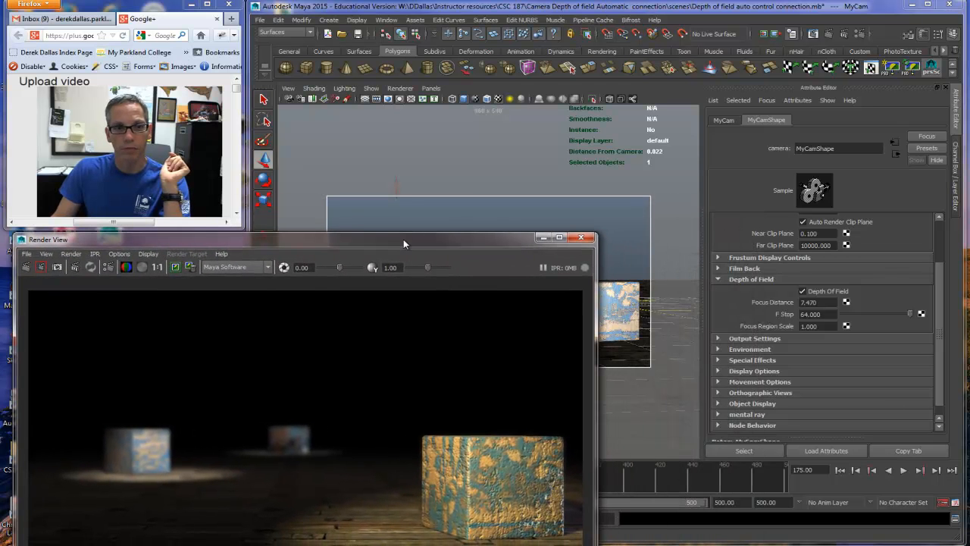
pyautogui.moveTo(480, 246); pyautogui.dragTo(706, 91)
pyautogui.moveTo(827, 260); pyautogui.dragTo(698, 260)
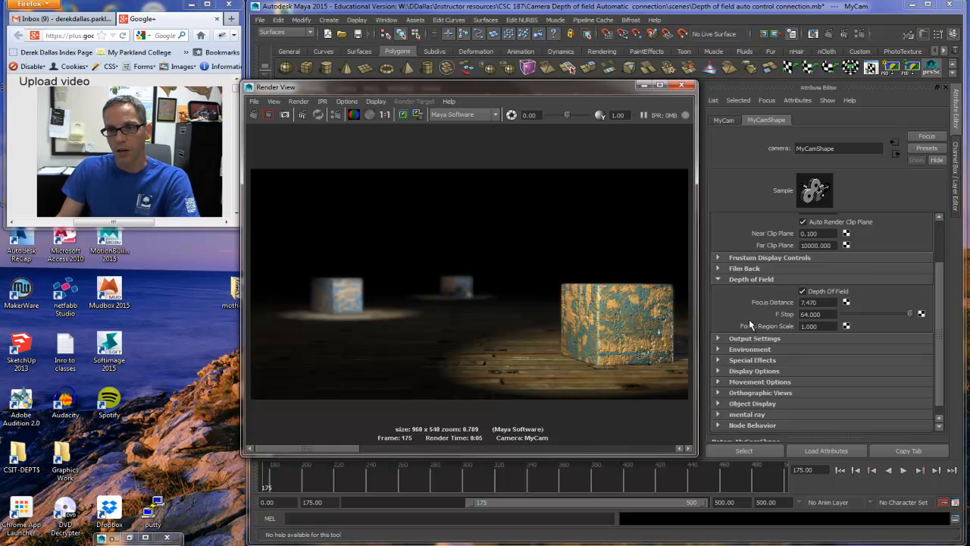
# Step: Set MyCam's F Stop to 32, keep the current rendered image and redo the previous render
pyautogui.moveTo(823, 314); pyautogui.dragTo(796, 319)
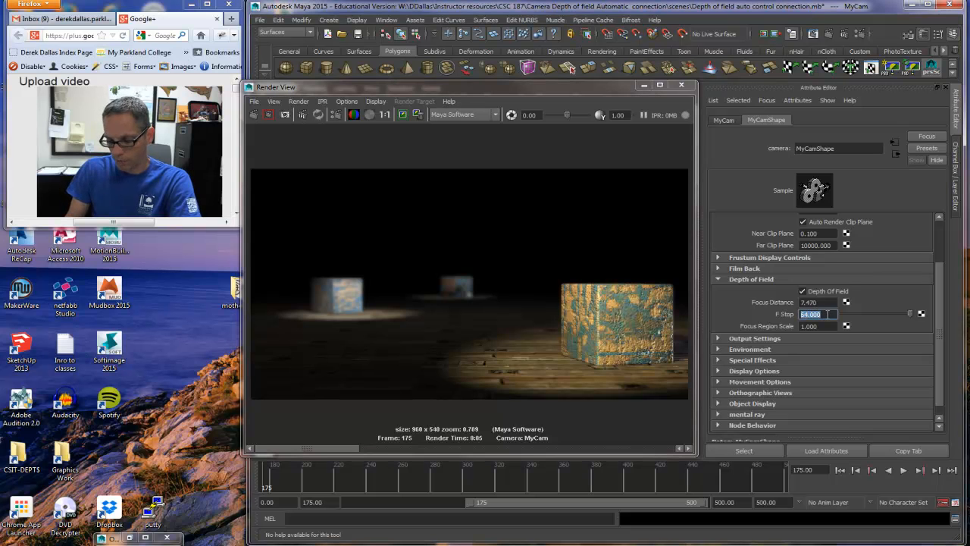
pyautogui.write('32')
pyautogui.press('Return')
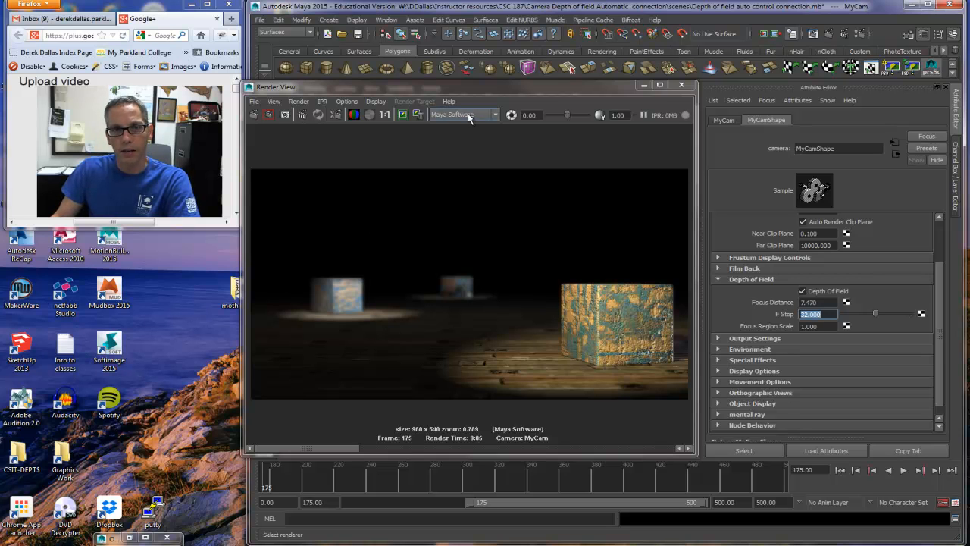
pyautogui.click(404, 116)
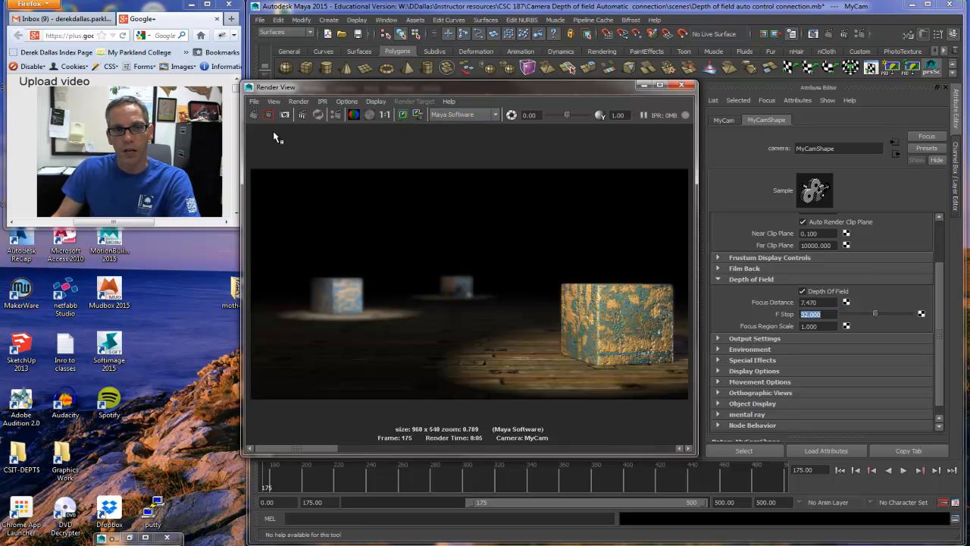
pyautogui.click(254, 114)
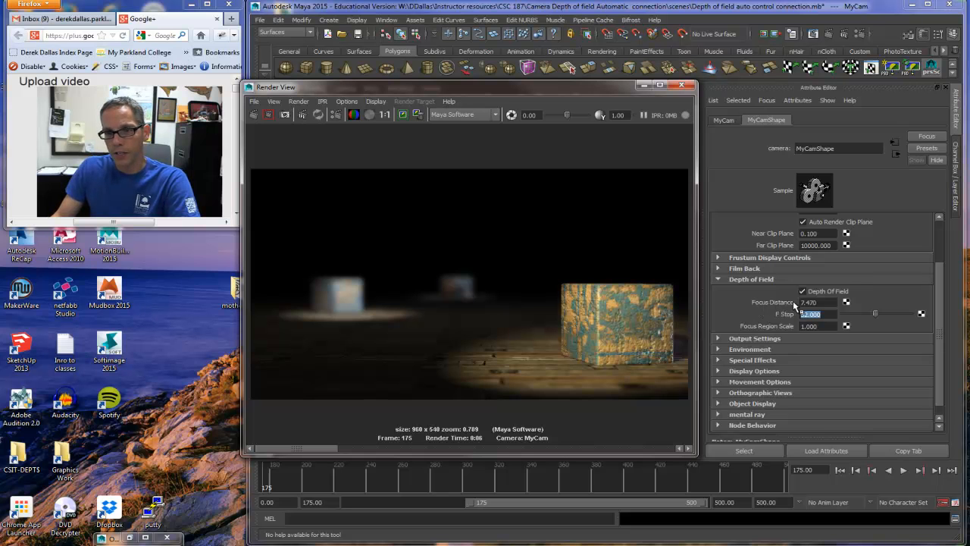
# Step: Check the middle cube's distance from the camera and set MyCam's Focus Distance to 16.5
pyautogui.moveTo(597, 94); pyautogui.dragTo(246, 96)
pyautogui.click(390, 291)
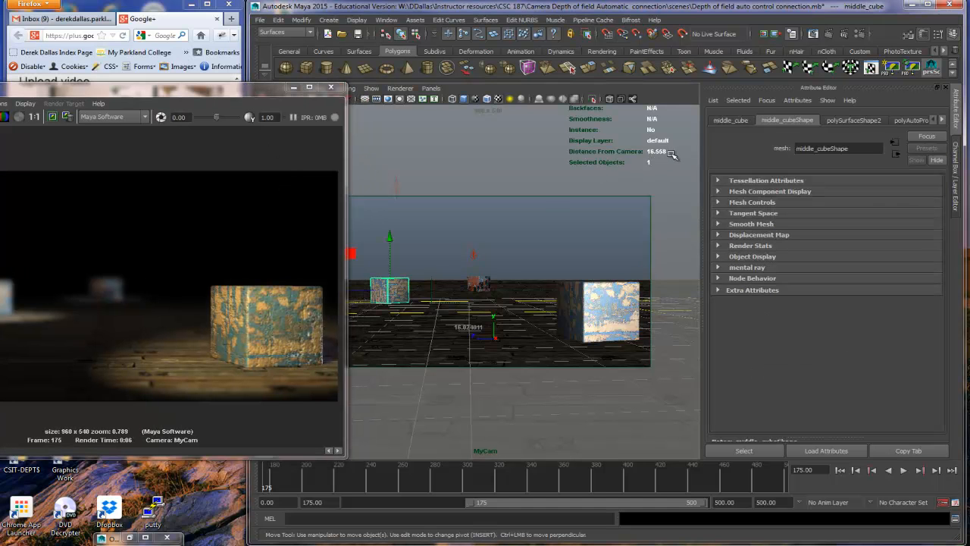
pyautogui.moveTo(191, 92); pyautogui.dragTo(315, 138)
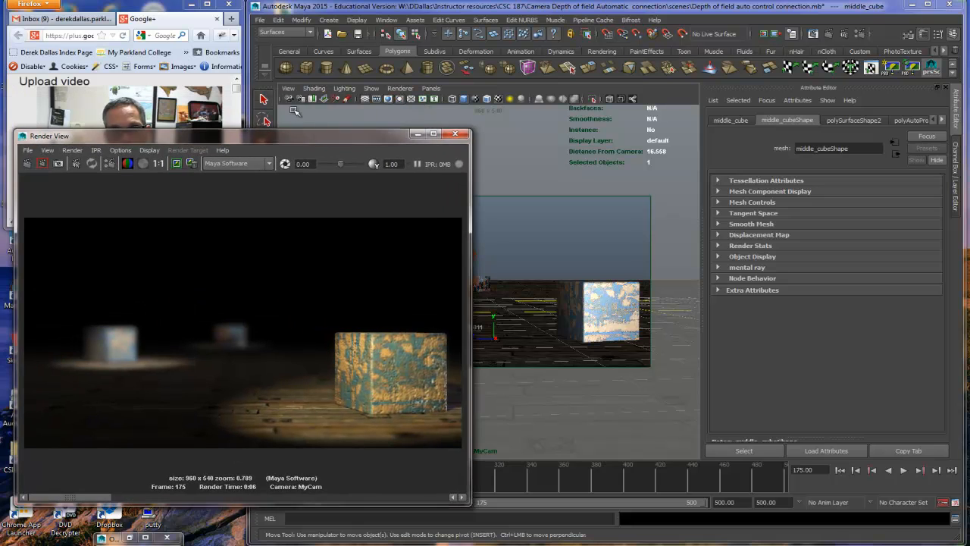
pyautogui.click(289, 99)
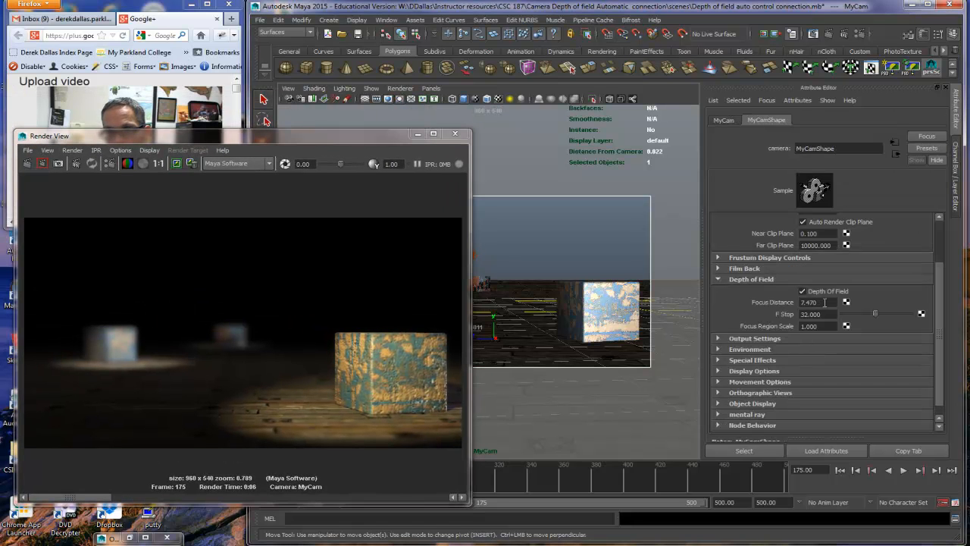
pyautogui.click(825, 303)
pyautogui.write('16.5')
pyautogui.press('Return')
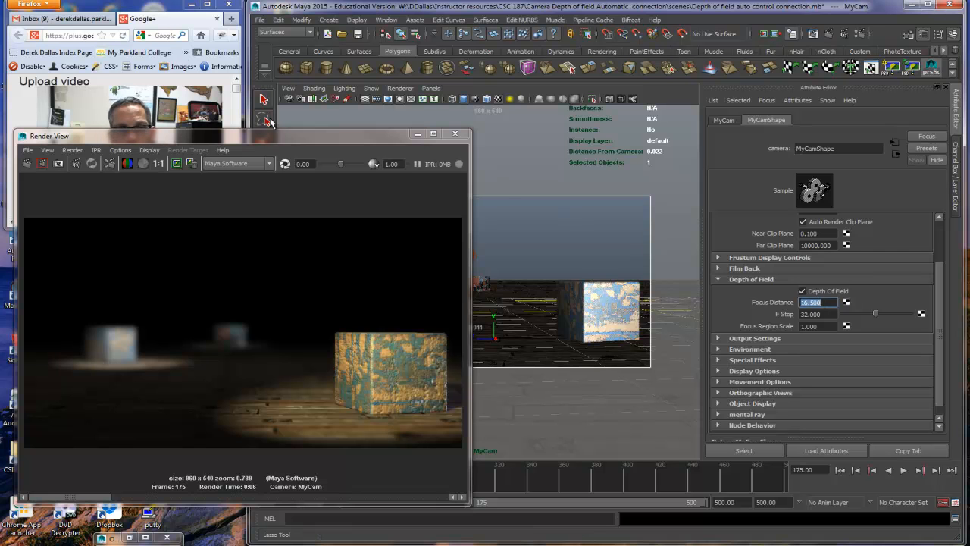
# Step: Bring Render View back over the viewport and redo the render with the focus on the middle cube
pyautogui.moveTo(270, 137); pyautogui.dragTo(525, 74)
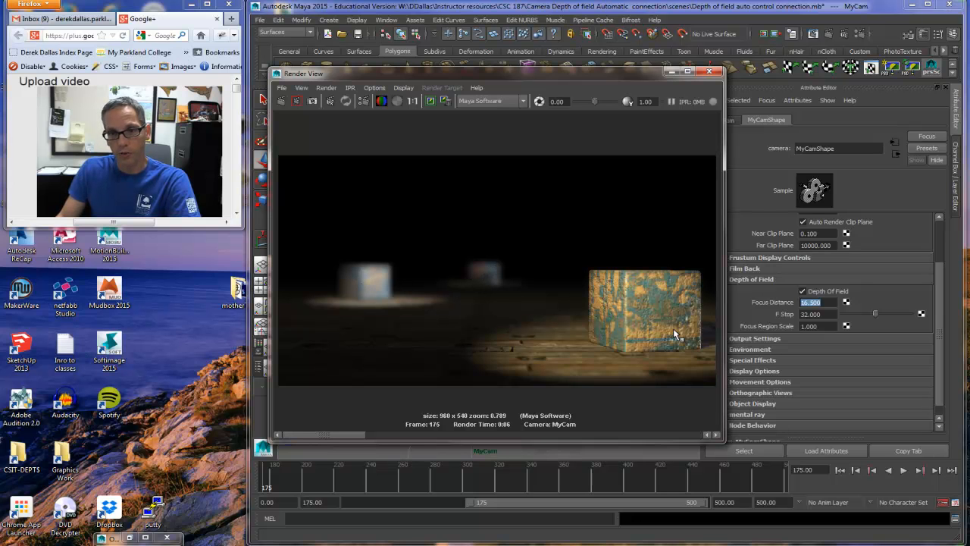
pyautogui.click(281, 100)
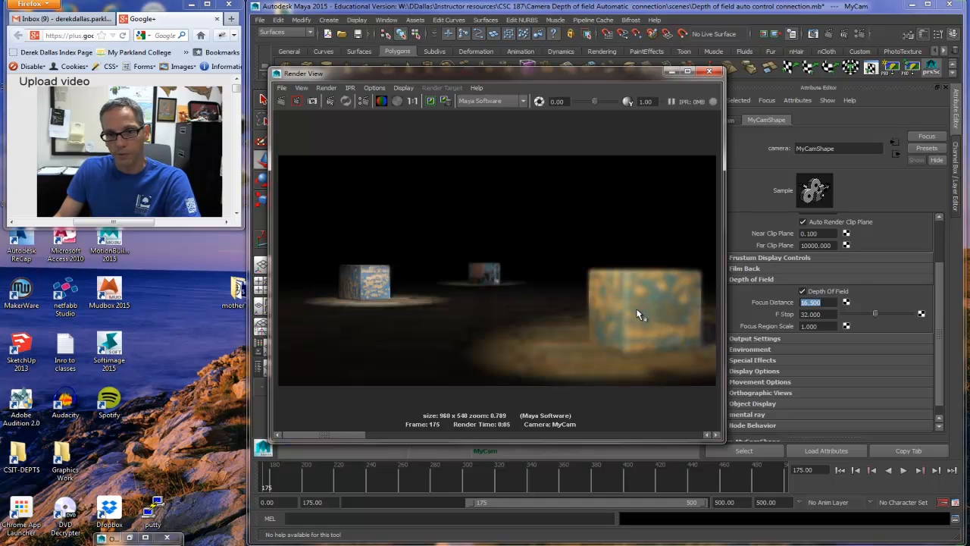
# Step: Set MyCam's F Stop to 15 and render a wide region spanning part of the middle and front cubes
pyautogui.moveTo(617, 74); pyautogui.dragTo(424, 74)
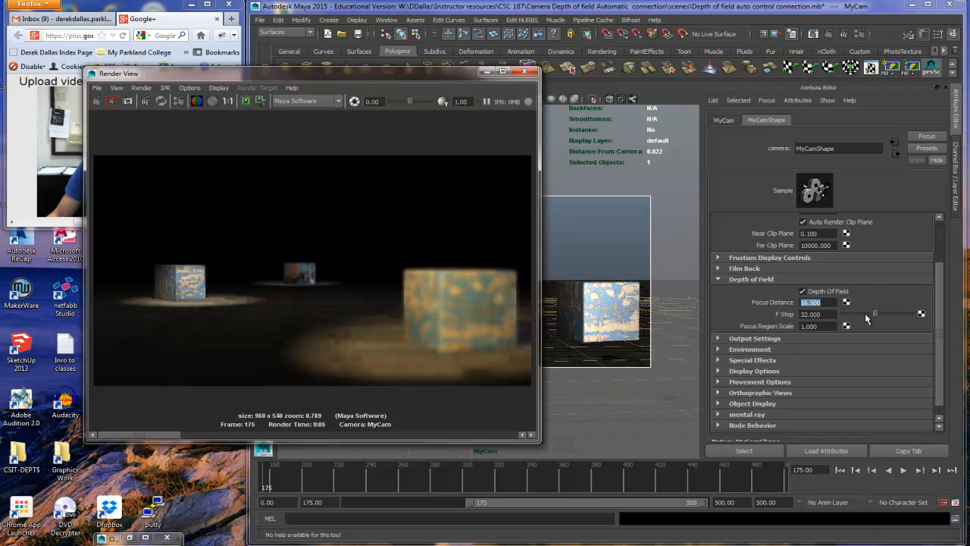
pyautogui.moveTo(831, 314); pyautogui.dragTo(795, 316)
pyautogui.write('15')
pyautogui.press('Return')
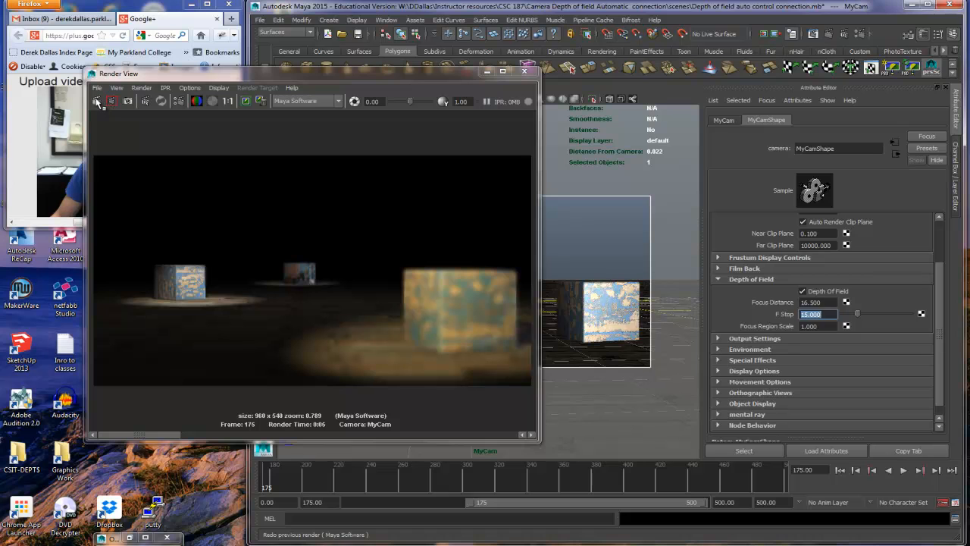
pyautogui.moveTo(109, 273); pyautogui.dragTo(473, 344)
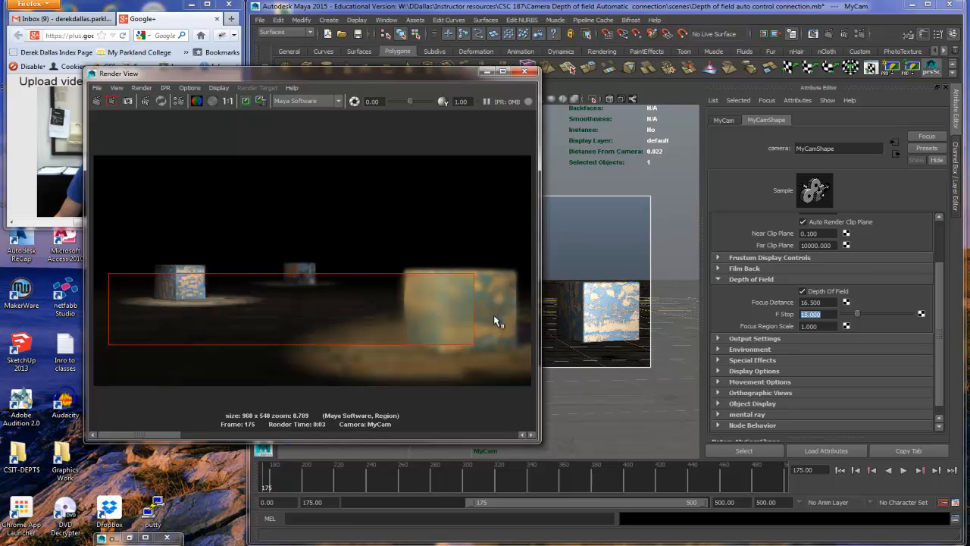
pyautogui.click(360, 258)
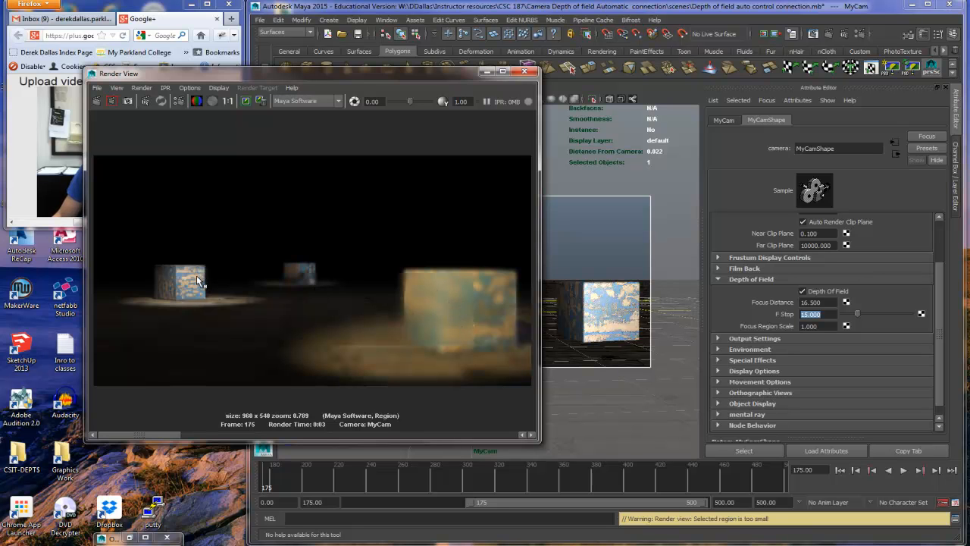
# Step: Reposition the Render View window beside MyCam's depth of field attributes and redo the full-frame render
pyautogui.moveTo(300, 77); pyautogui.dragTo(547, 93)
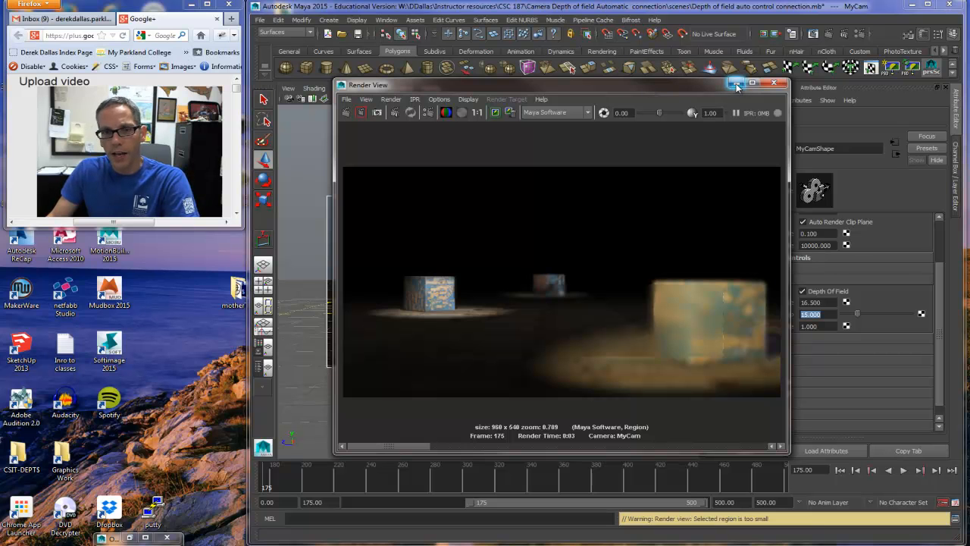
pyautogui.moveTo(712, 84); pyautogui.dragTo(599, 78)
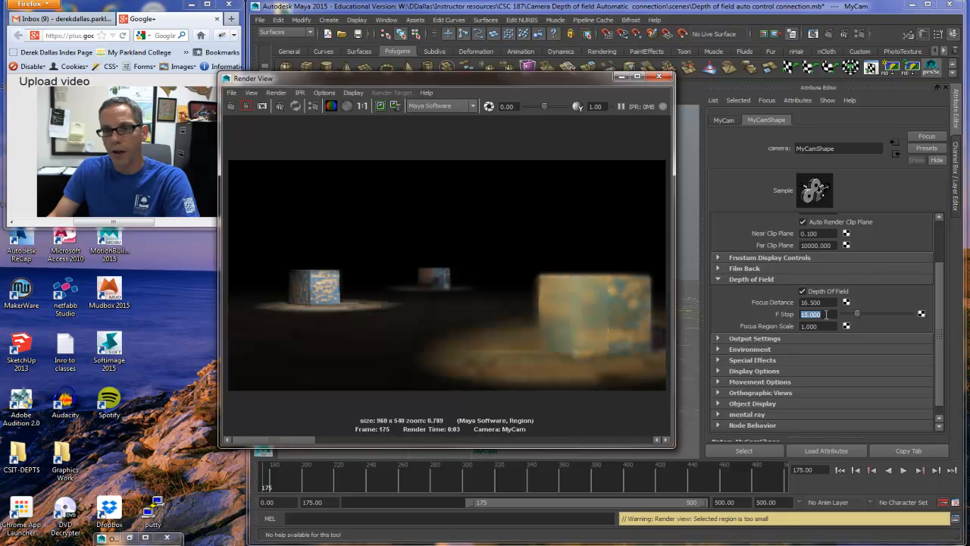
pyautogui.click(231, 106)
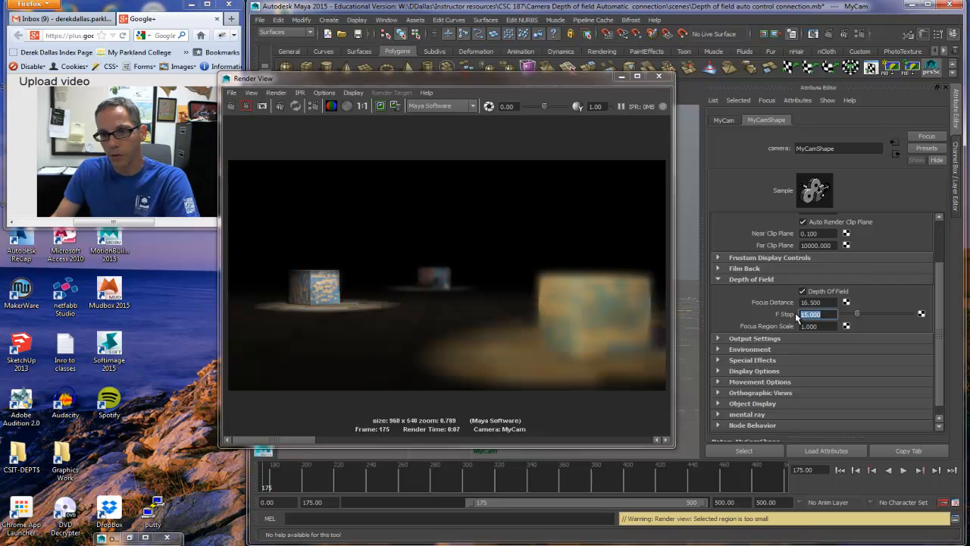
# Step: Set MyCam's F Stop to 20 and render test regions around the front cube and the distant red cube
pyautogui.write('20')
pyautogui.press('Return')
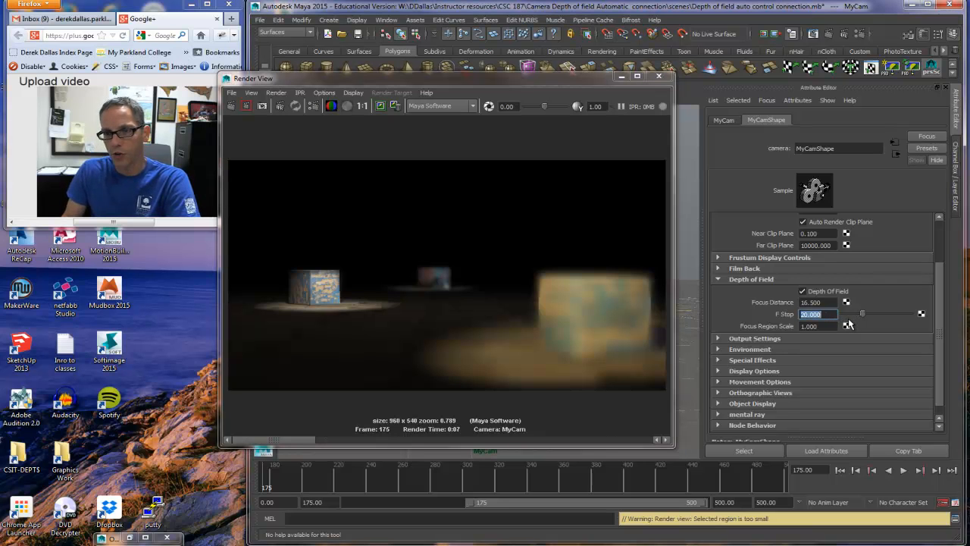
pyautogui.moveTo(398, 243); pyautogui.dragTo(481, 299)
pyautogui.moveTo(508, 240); pyautogui.dragTo(617, 390)
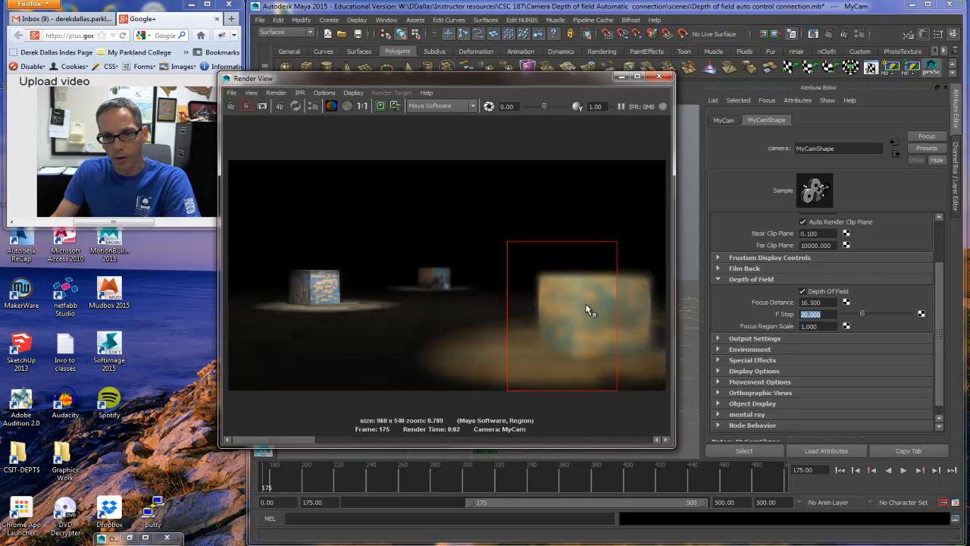
pyautogui.moveTo(370, 228); pyautogui.dragTo(416, 284)
pyautogui.moveTo(491, 309); pyautogui.dragTo(491, 309)
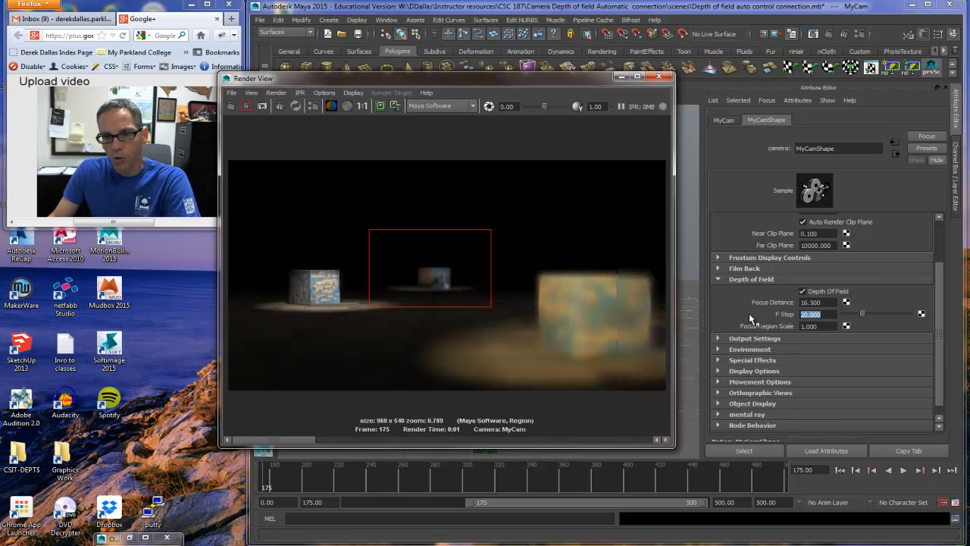
# Step: Set MyCam's Focus Region Scale to 5 and redo the full-frame render
pyautogui.click(823, 326)
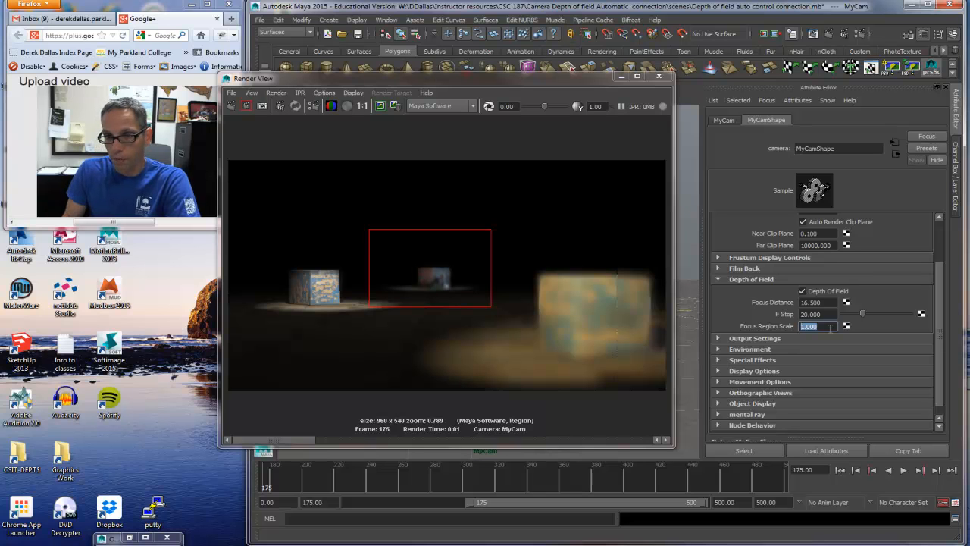
pyautogui.write('5')
pyautogui.press('Return')
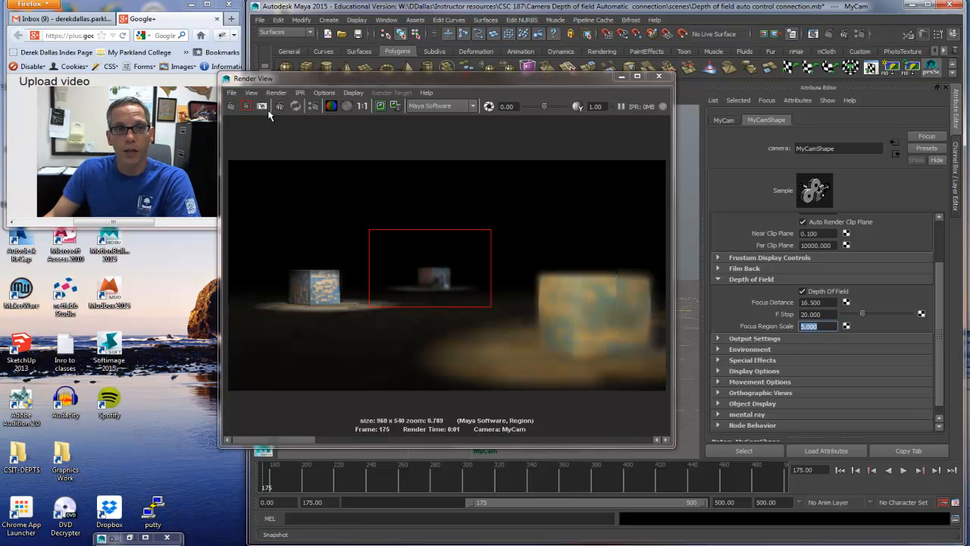
pyautogui.click(231, 106)
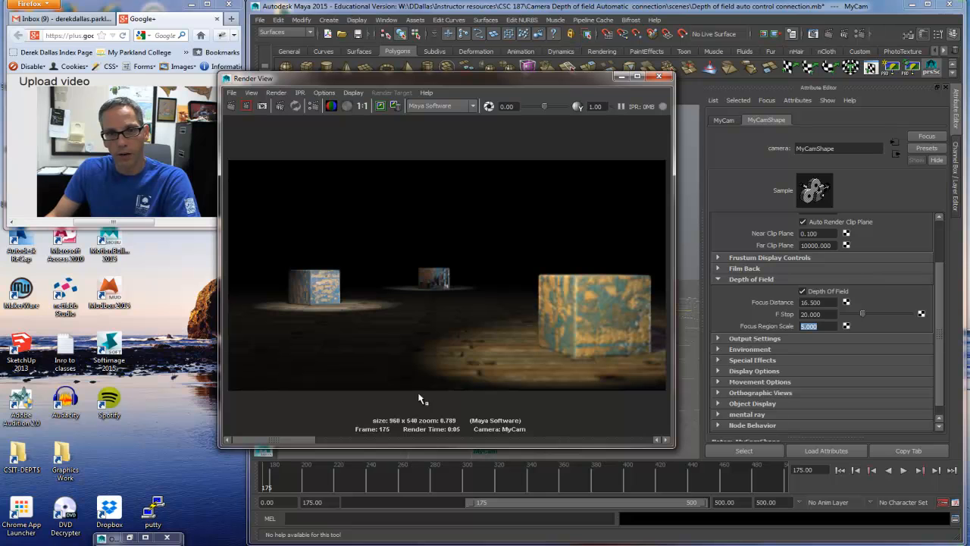
# Step: Compare the render with the kept images and resize Render View so it sits beside MyCam's depth of field attributes
pyautogui.moveTo(275, 444)
pyautogui.mouseDown()
pyautogui.moveTo(420, 445)
pyautogui.moveTo(288, 444)
pyautogui.mouseUp()
pyautogui.moveTo(221, 447); pyautogui.dragTo(132, 449)
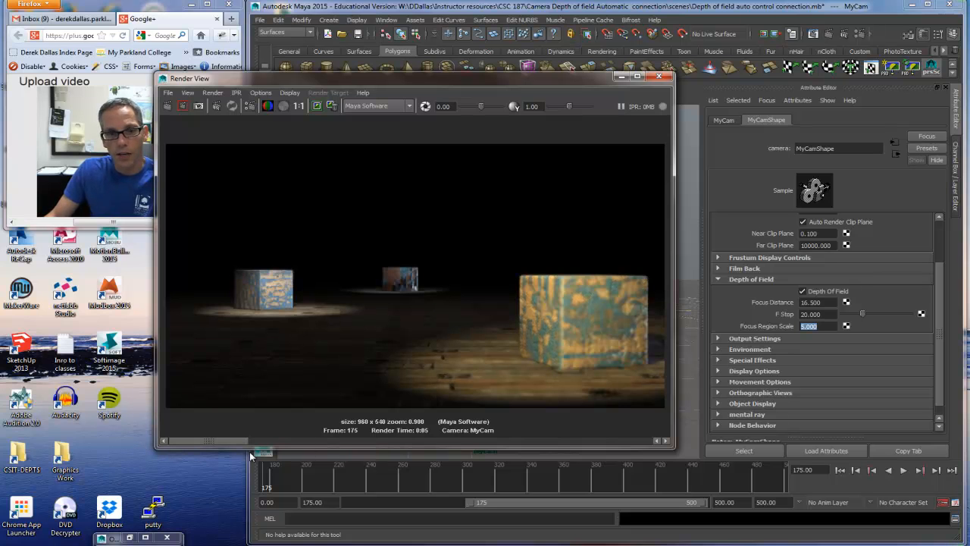
pyautogui.moveTo(206, 446); pyautogui.dragTo(186, 455)
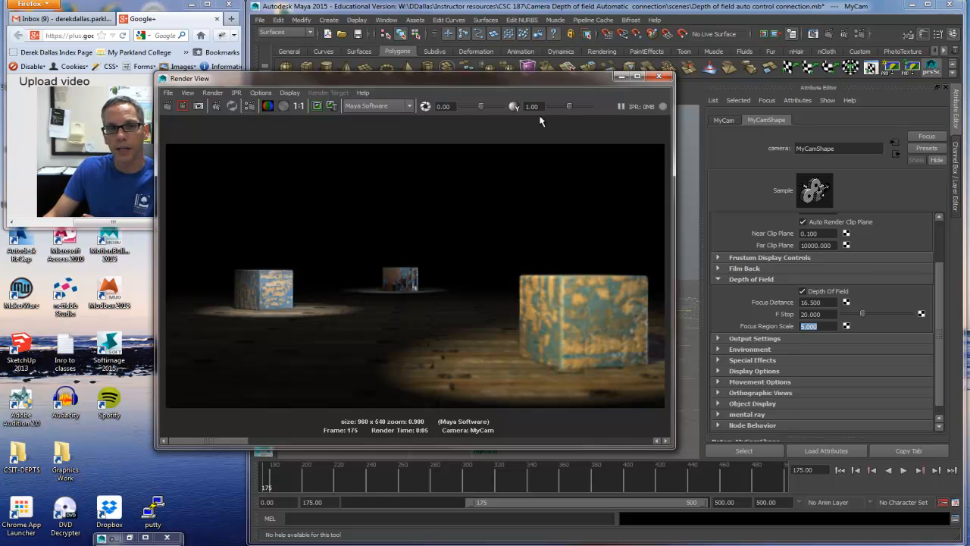
pyautogui.moveTo(493, 77); pyautogui.dragTo(591, 89)
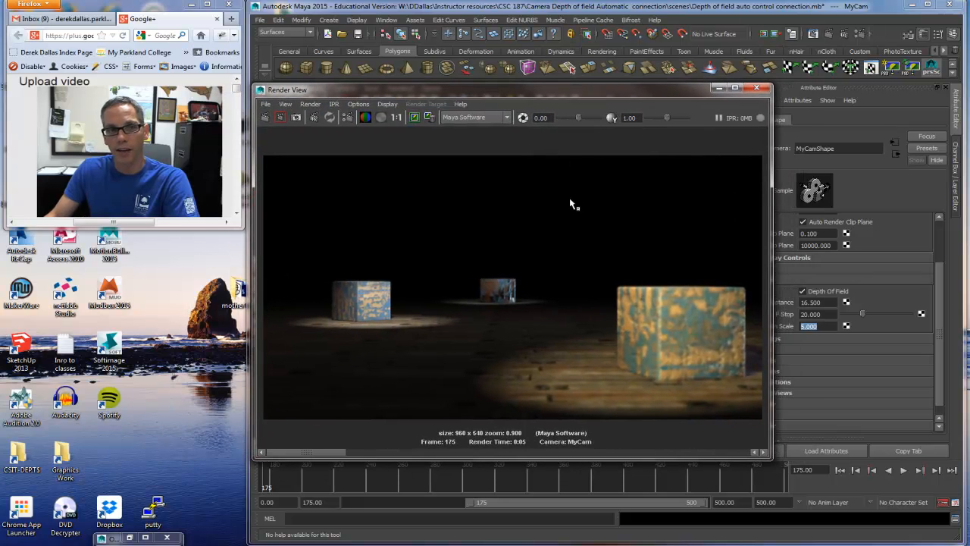
pyautogui.moveTo(772, 279); pyautogui.dragTo(643, 280)
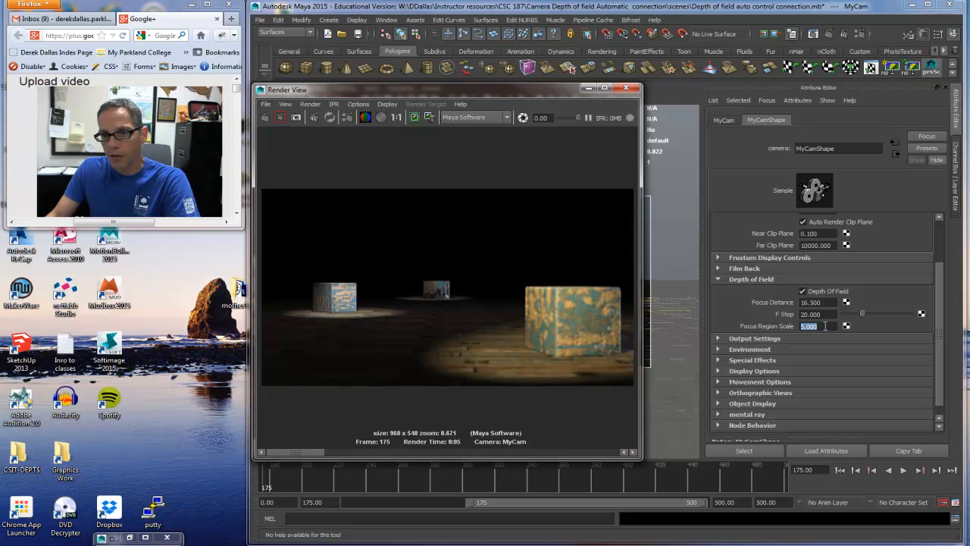
# Step: Set MyCam's Focus Region Scale to 3, redo the render and compare it with the kept images
pyautogui.moveTo(826, 326); pyautogui.dragTo(802, 326)
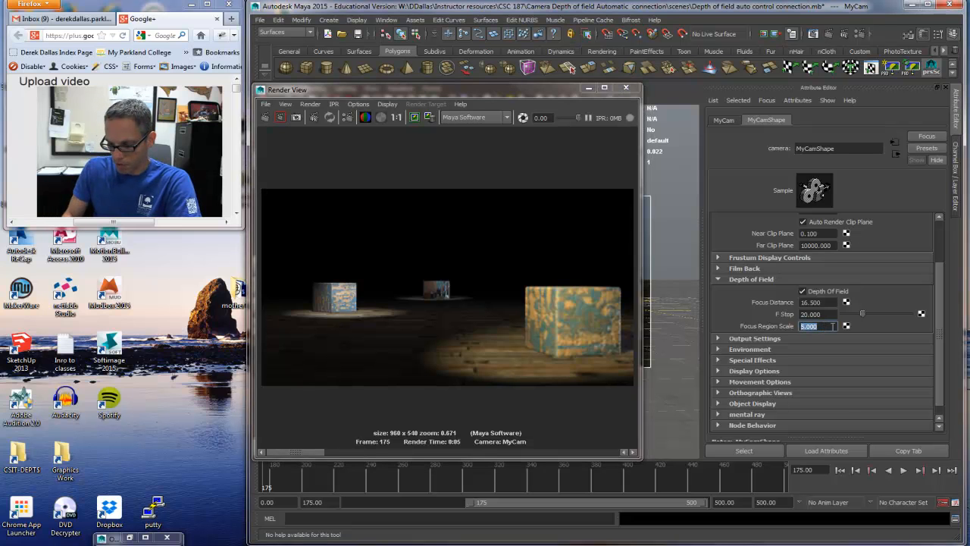
pyautogui.click(265, 117)
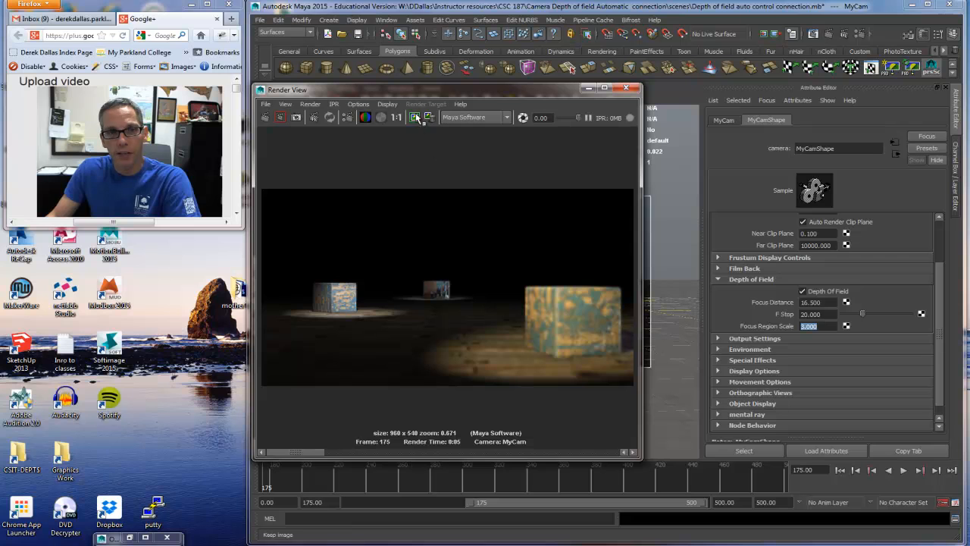
pyautogui.moveTo(295, 453); pyautogui.dragTo(289, 478)
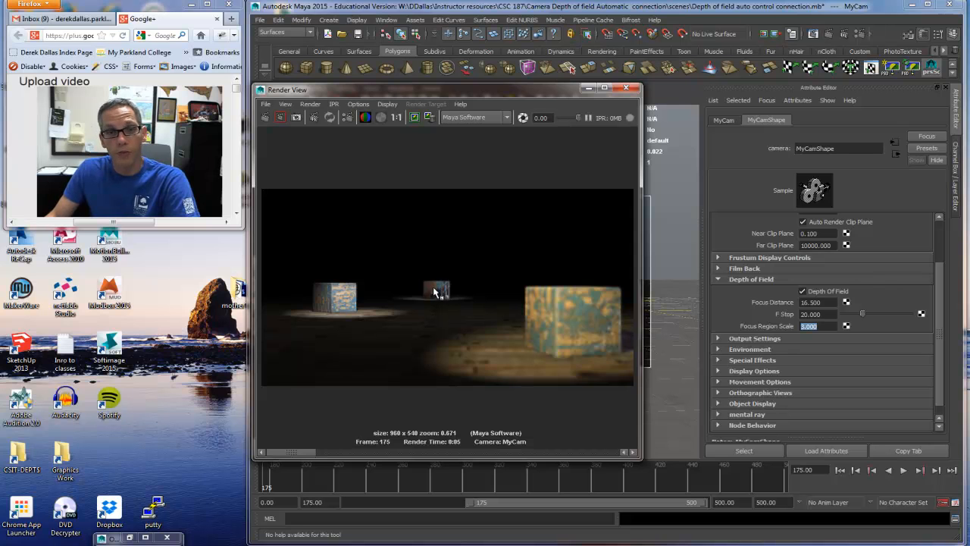
# Step: Check the red cube's distance from the camera and set MyCam's Focus Distance to 27.34
pyautogui.moveTo(519, 89); pyautogui.dragTo(279, 119)
pyautogui.click(479, 282)
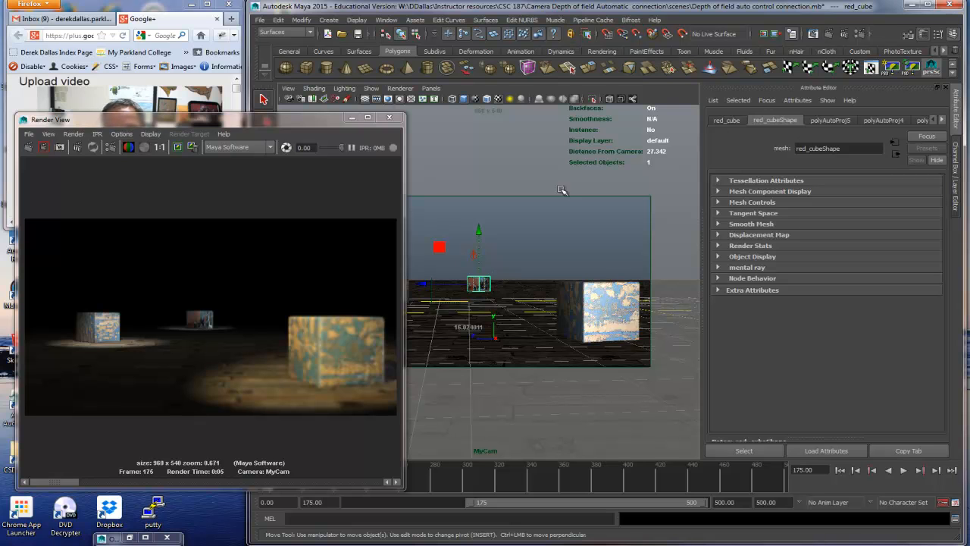
pyautogui.click(294, 102)
pyautogui.doubleClick(826, 301)
pyautogui.write('27.34')
pyautogui.press('Return')
# Step: Bring Render View back over the viewport, redo the render focused on the red cube and compare it with the kept images
pyautogui.moveTo(289, 121); pyautogui.dragTo(593, 71)
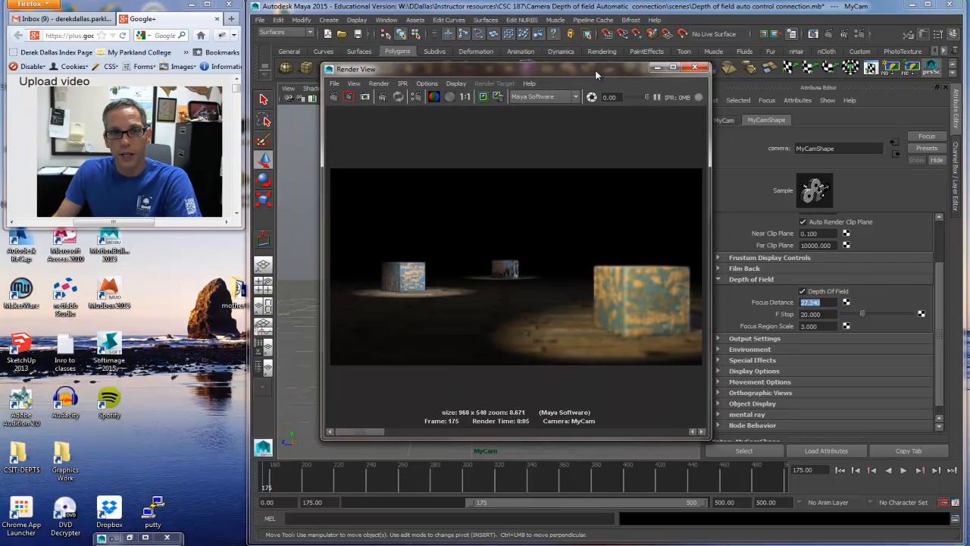
pyautogui.click(335, 97)
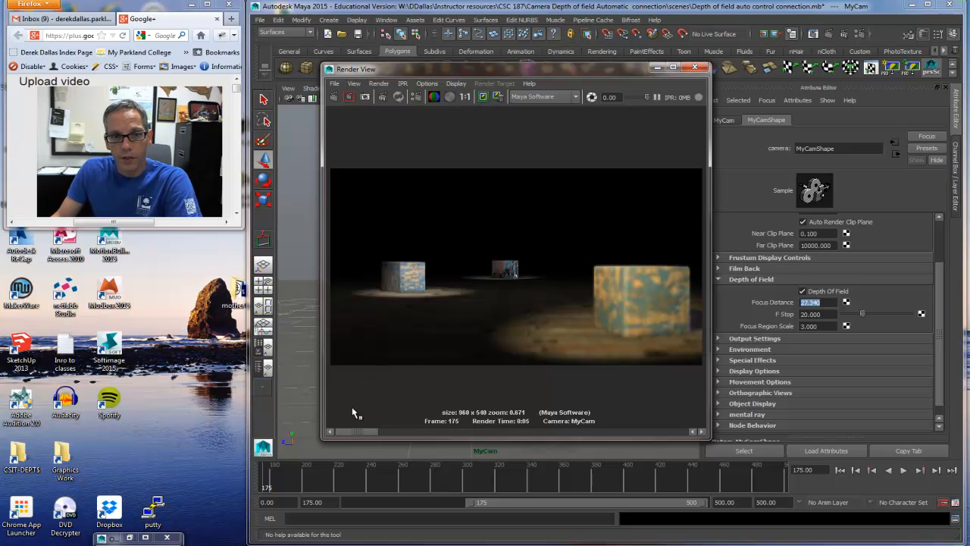
pyautogui.moveTo(356, 438); pyautogui.dragTo(393, 441)
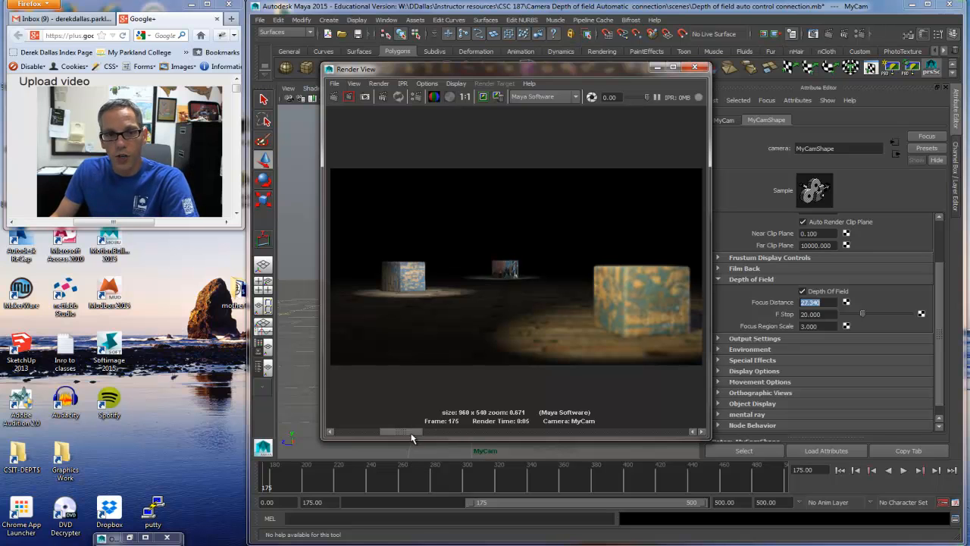
pyautogui.moveTo(412, 437); pyautogui.dragTo(332, 438)
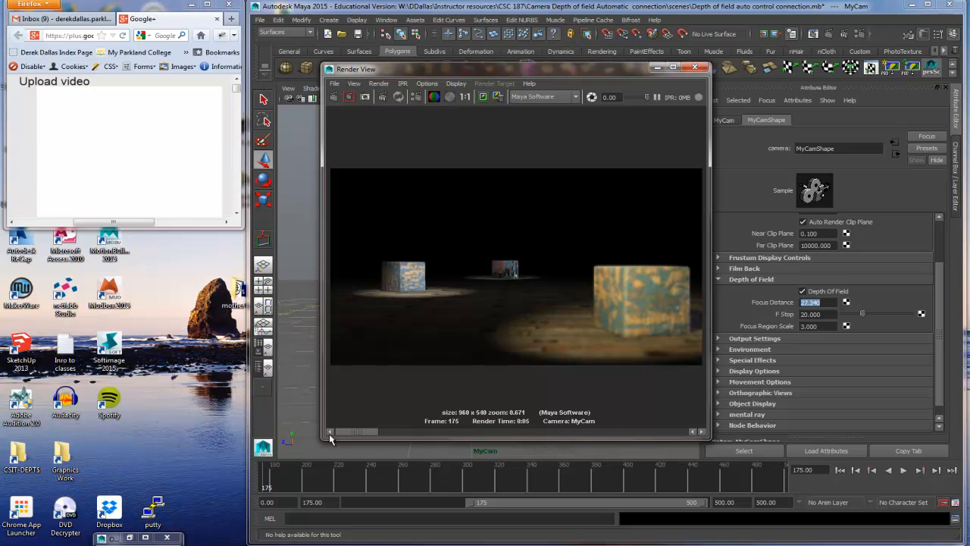
# Step: Set MyCam's Focus Region Scale to 2.5 and redo the render
pyautogui.click(407, 298)
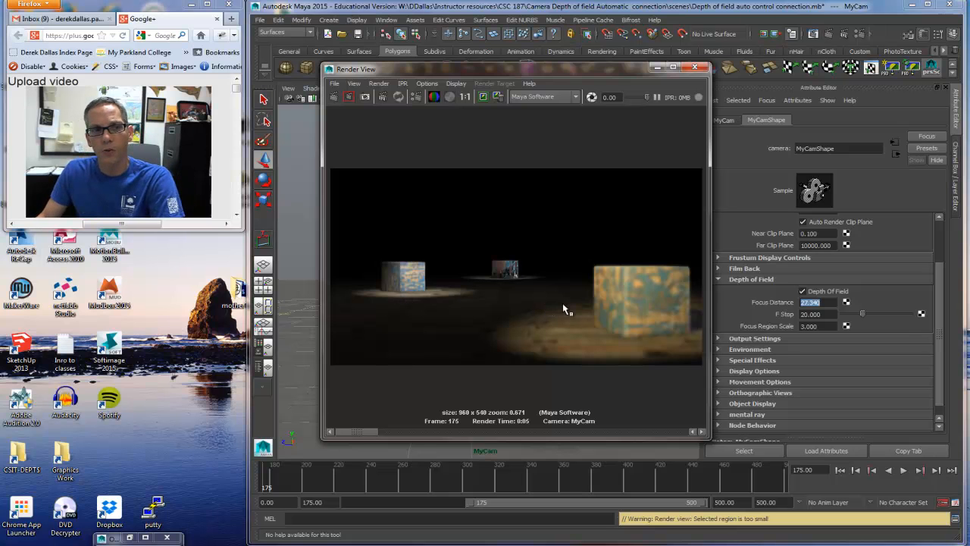
pyautogui.click(825, 326)
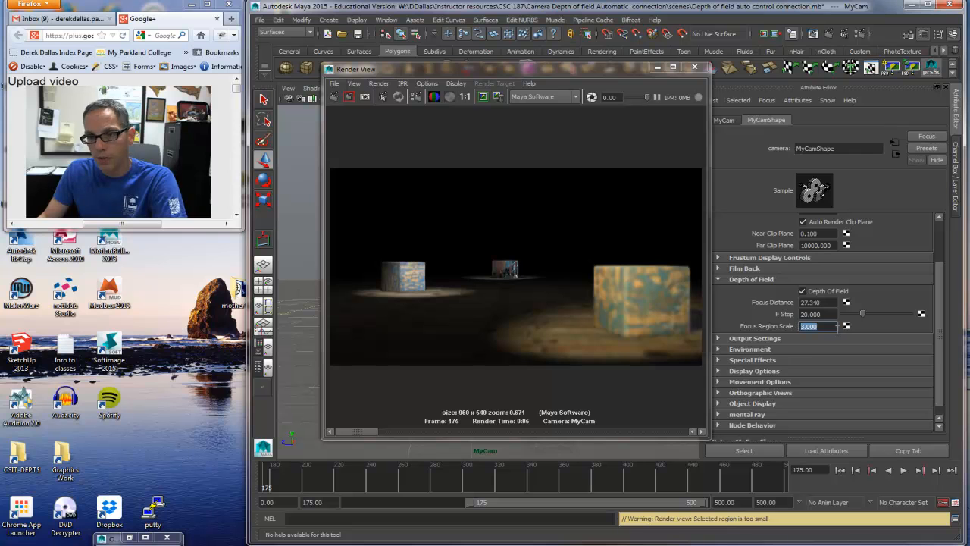
pyautogui.write('2.5')
pyautogui.press('Return')
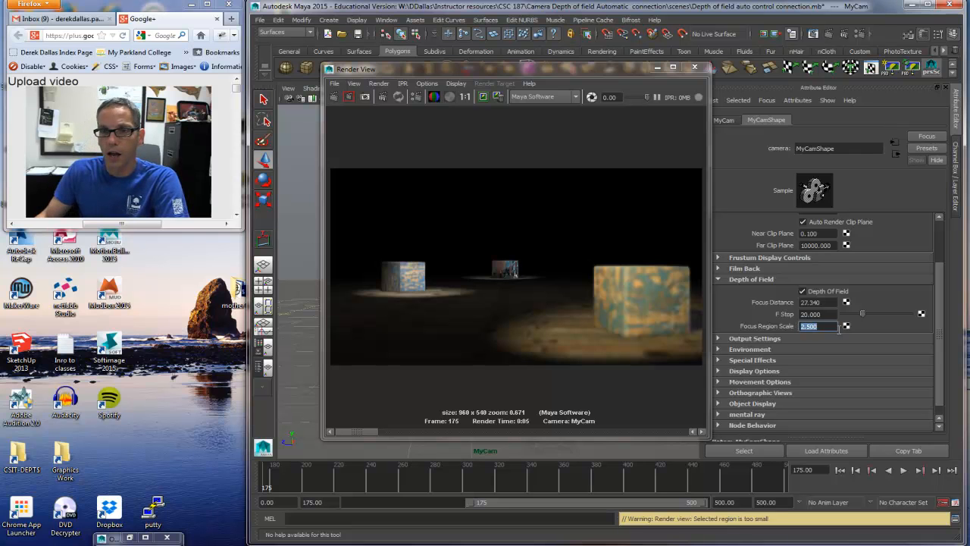
pyautogui.click(333, 96)
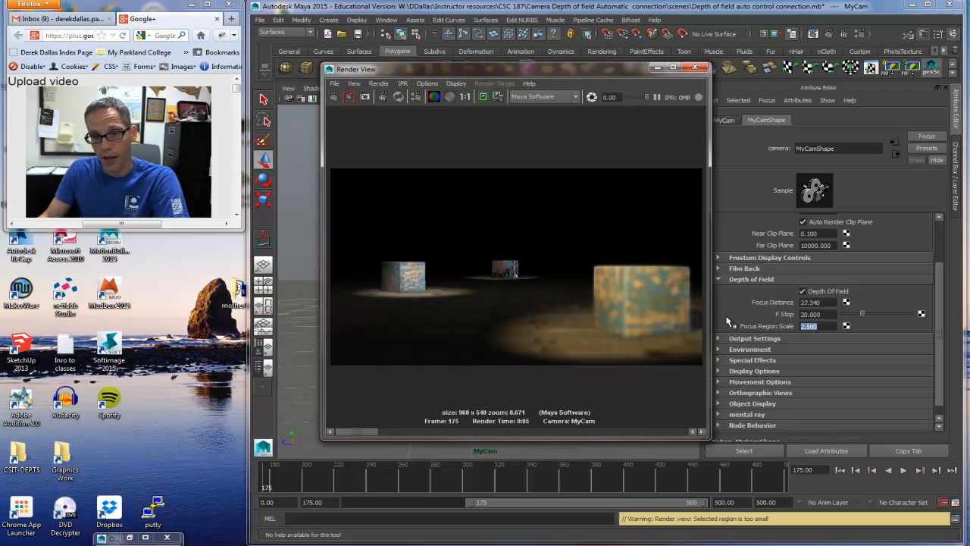
# Step: Set MyCam's F Stop to 10, test-render regions around the middle-distance and nearest cubes, and redo the full render
pyautogui.moveTo(826, 314); pyautogui.dragTo(799, 314)
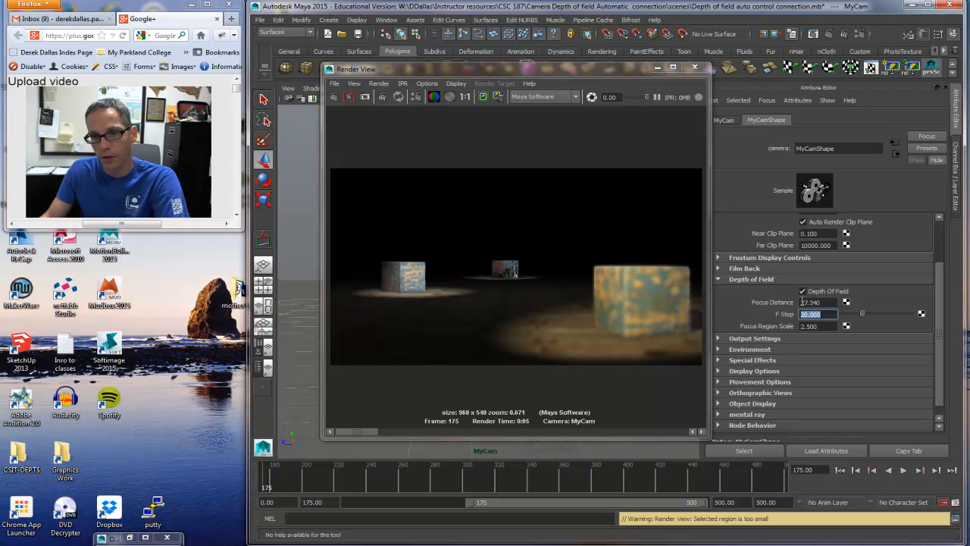
pyautogui.write('10')
pyautogui.press('Return')
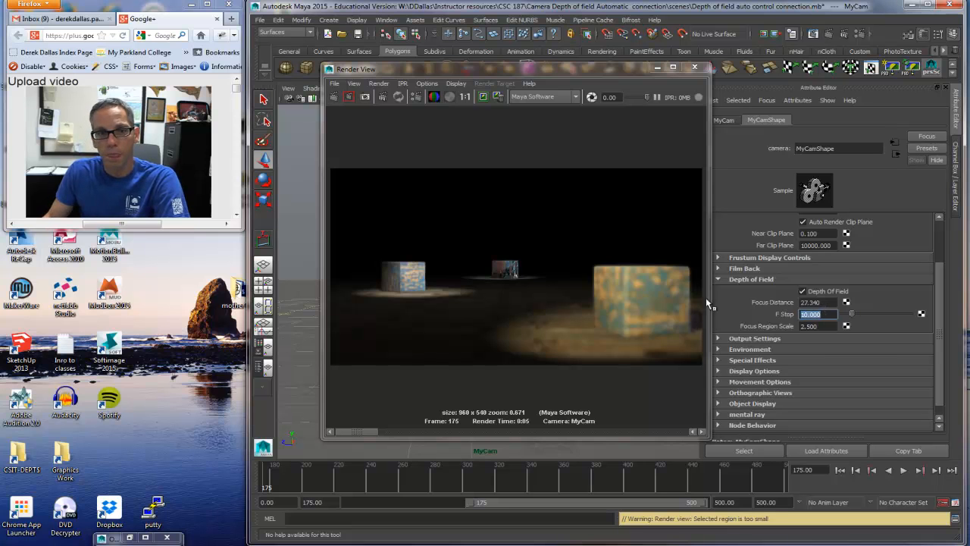
pyautogui.moveTo(355, 234); pyautogui.dragTo(466, 319)
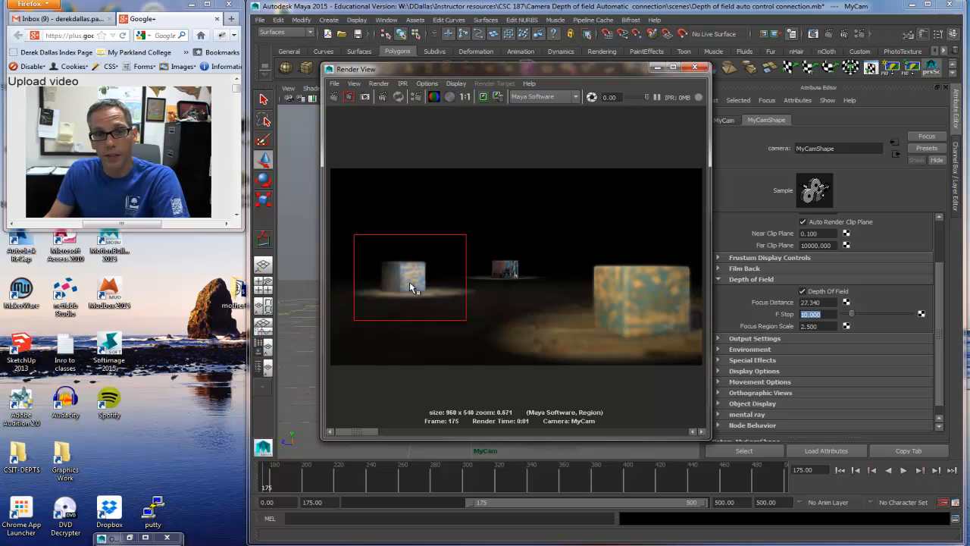
pyautogui.moveTo(574, 245); pyautogui.dragTo(702, 349)
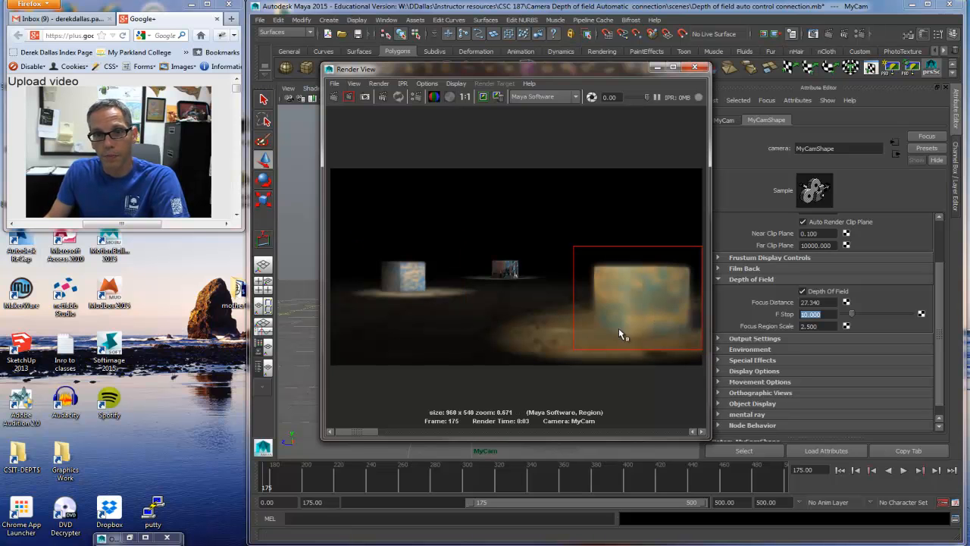
pyautogui.click(334, 97)
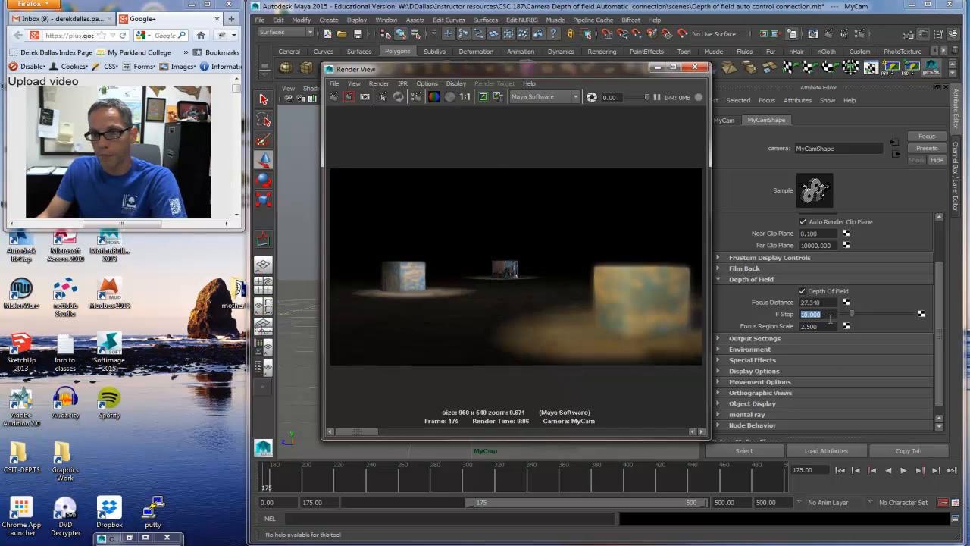
# Step: Set MyCam's F Stop to 32 and redo the full render
pyautogui.write('32')
pyautogui.press('Return')
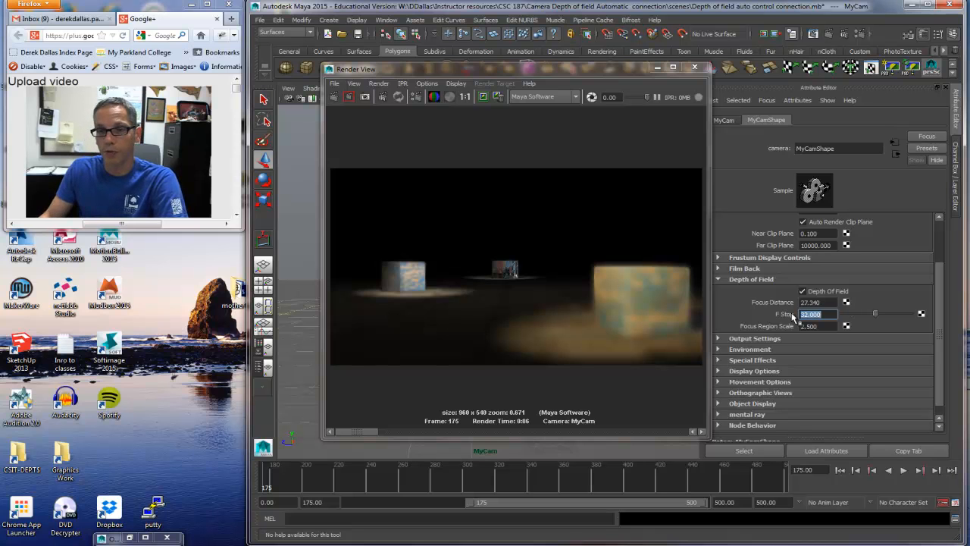
pyautogui.click(338, 97)
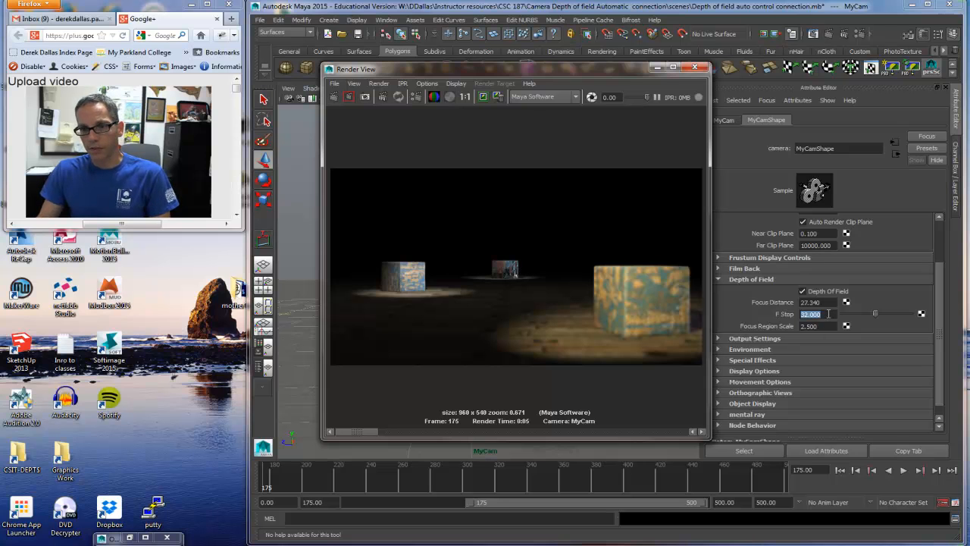
# Step: Return MyCam's F Stop to 10 and render the full frame again
pyautogui.write('10')
pyautogui.press('Return')
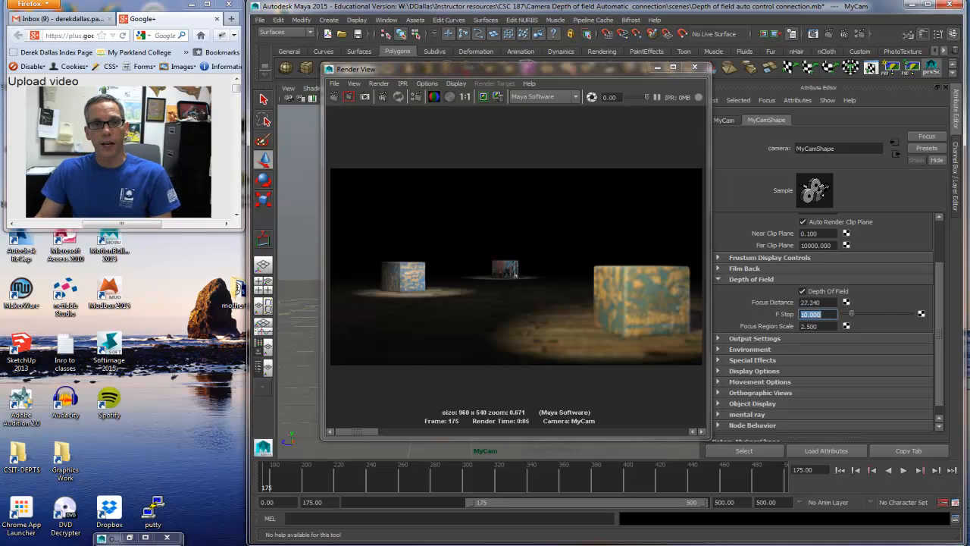
pyautogui.click(349, 96)
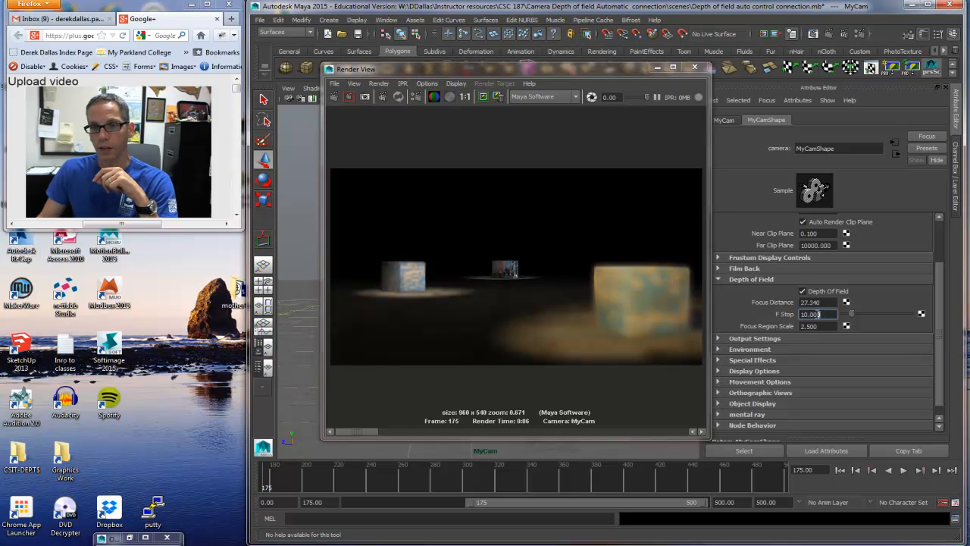
# Step: Set MyCam's F Stop to 5 and redo the full render
pyautogui.write('5')
pyautogui.press('Return')
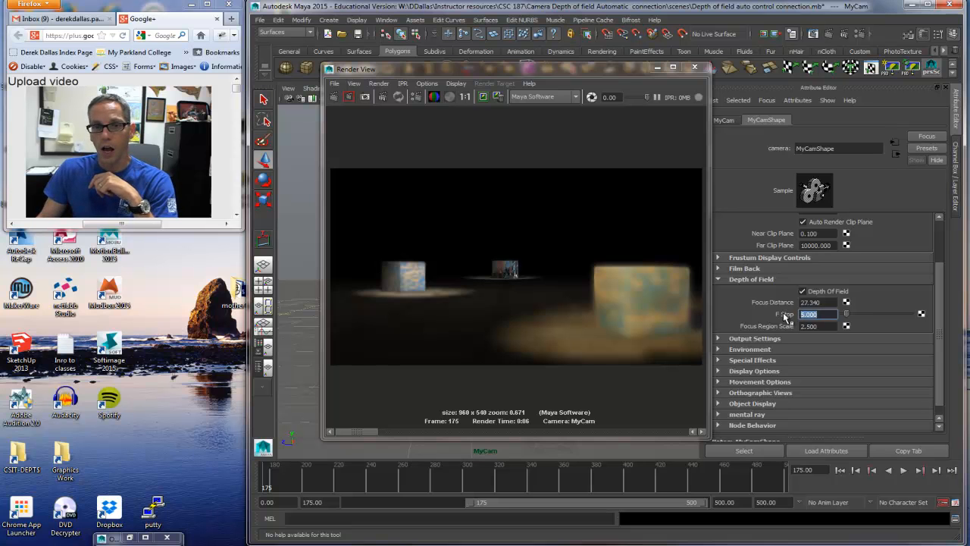
pyautogui.click(334, 97)
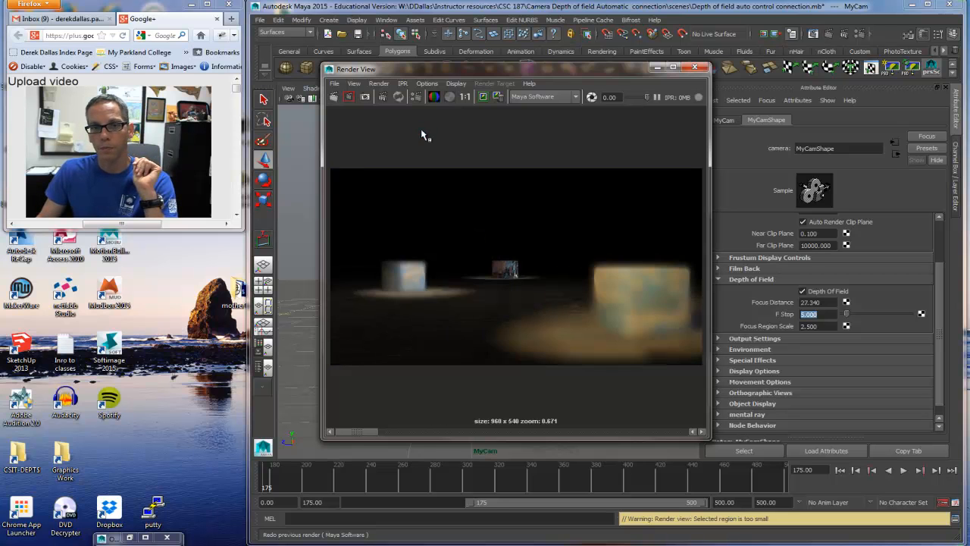
# Step: Set MyCam's Focus Region Scale to 15, test-render regions around the nearest and middle-distance cubes, and redo the full render
pyautogui.click(819, 326)
pyautogui.write('15')
pyautogui.press('Return')
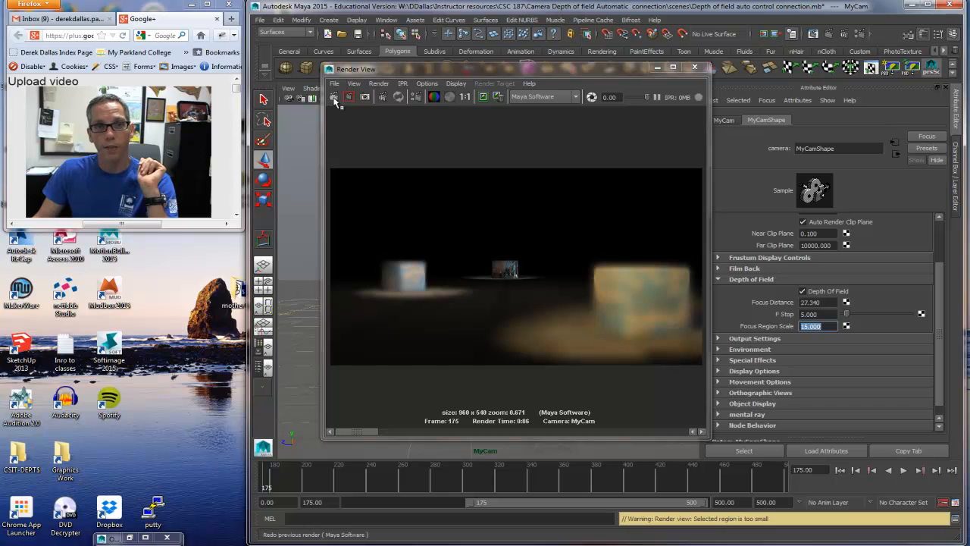
pyautogui.moveTo(579, 246); pyautogui.dragTo(672, 358)
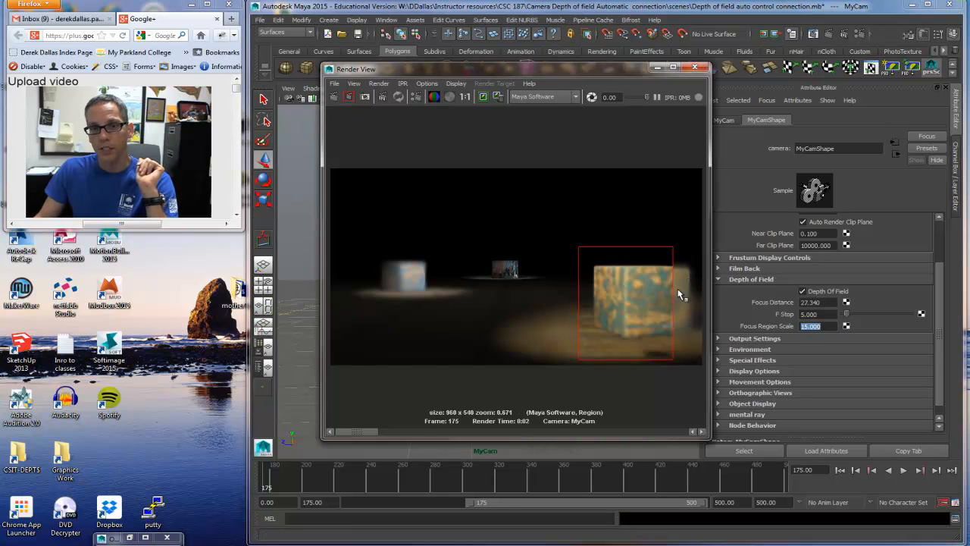
pyautogui.moveTo(369, 234); pyautogui.dragTo(437, 317)
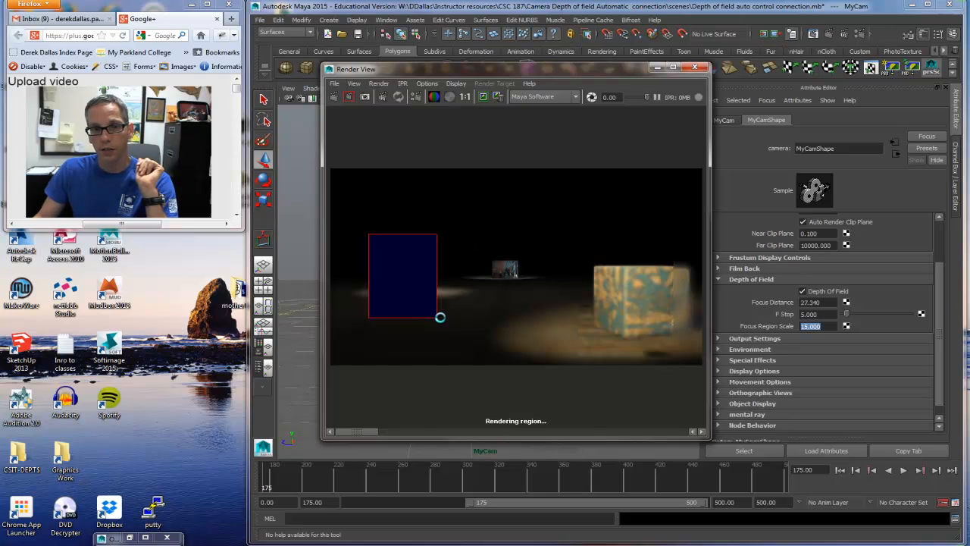
pyautogui.click(335, 96)
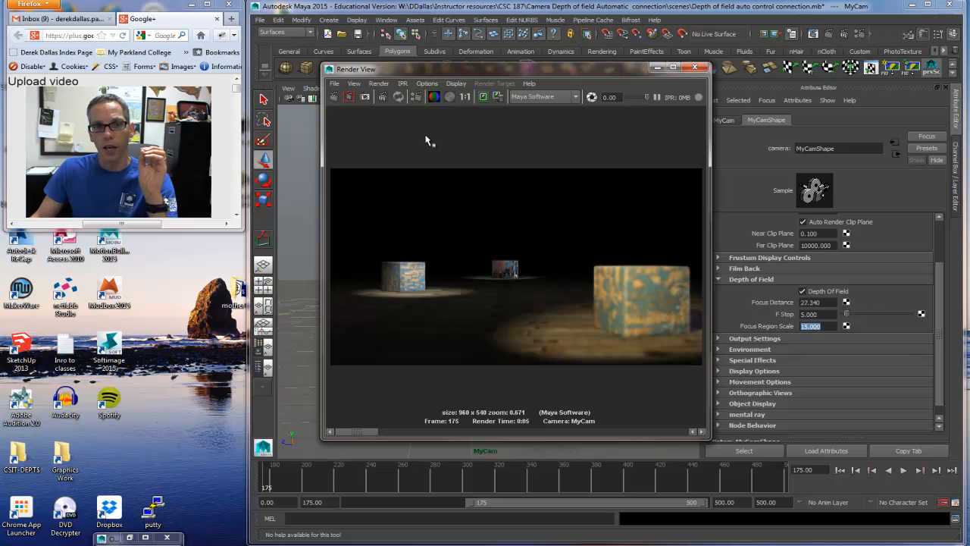
# Step: Clear Render View from the viewport, select MyCam and set its Focal Length to 25
pyautogui.click(694, 67)
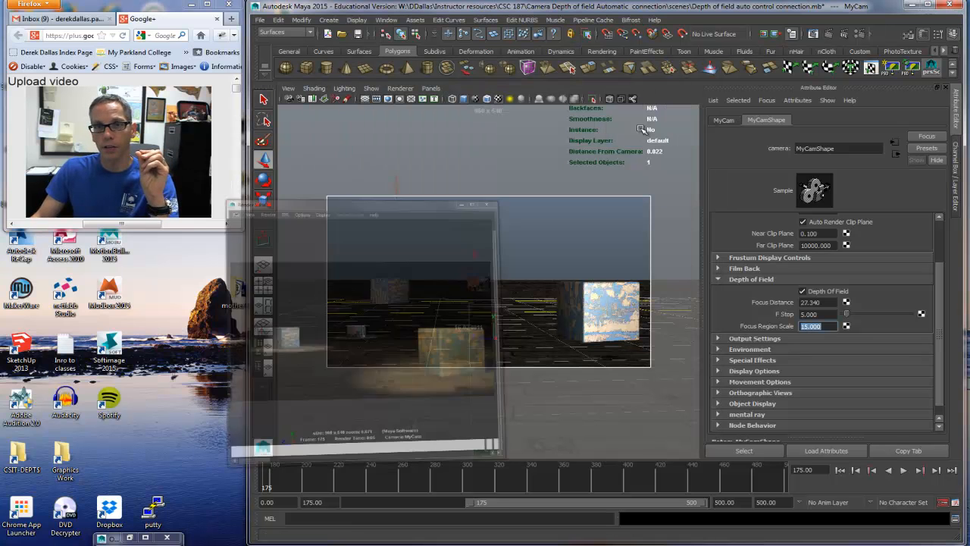
pyautogui.click(289, 100)
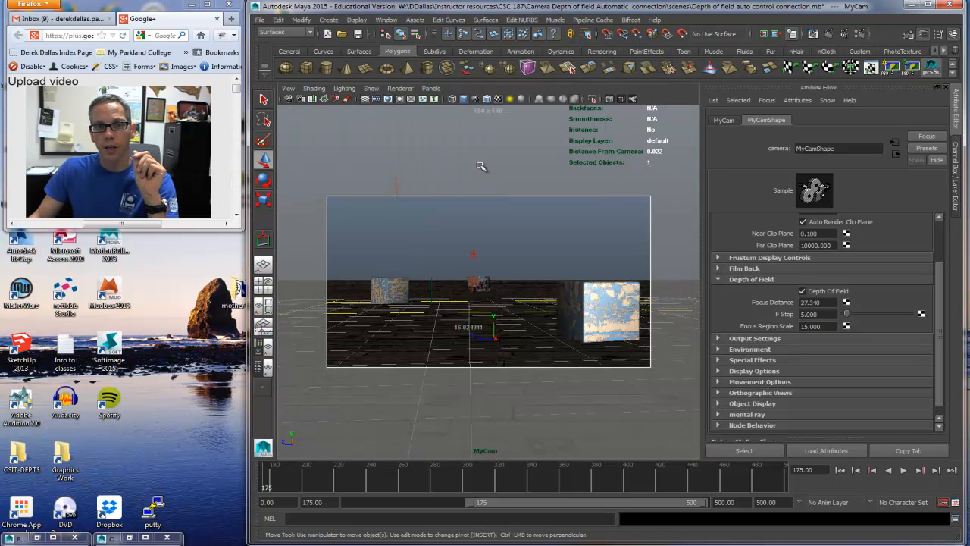
pyautogui.scroll(2, 878, 345)
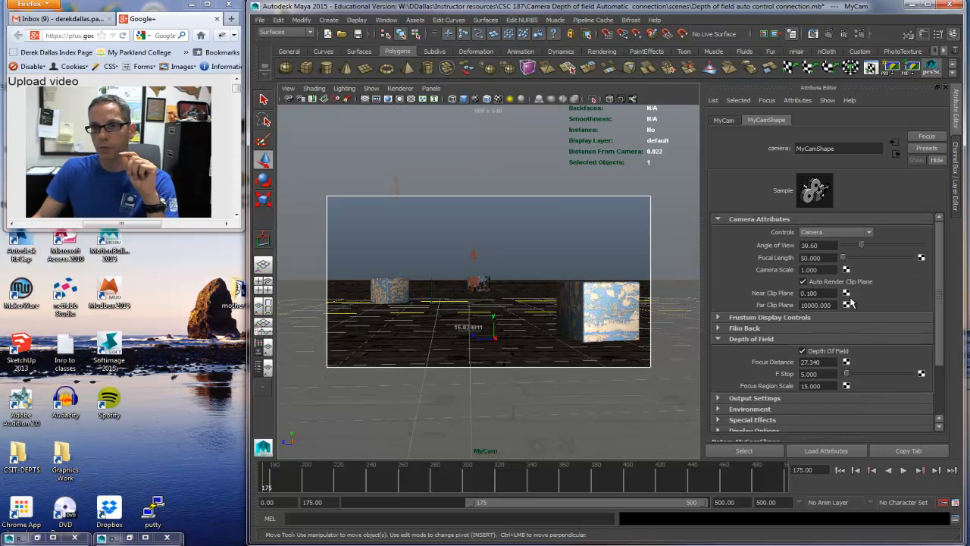
pyautogui.moveTo(843, 257); pyautogui.dragTo(796, 259)
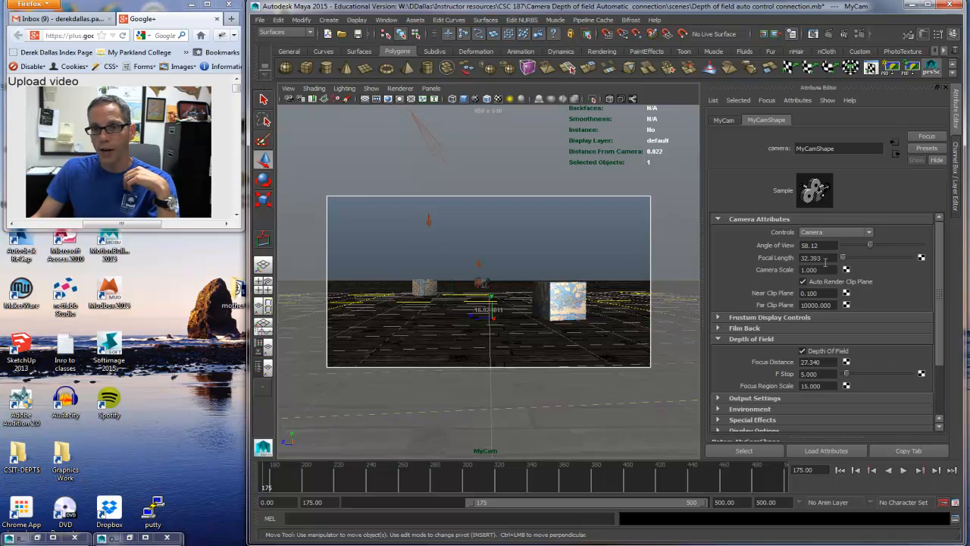
pyautogui.click(821, 259)
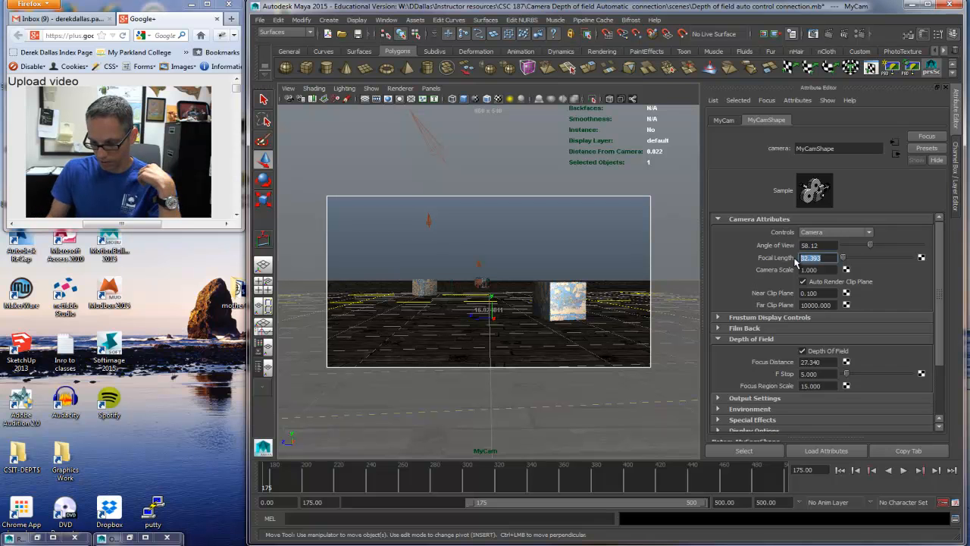
pyautogui.write('25')
pyautogui.press('Return')
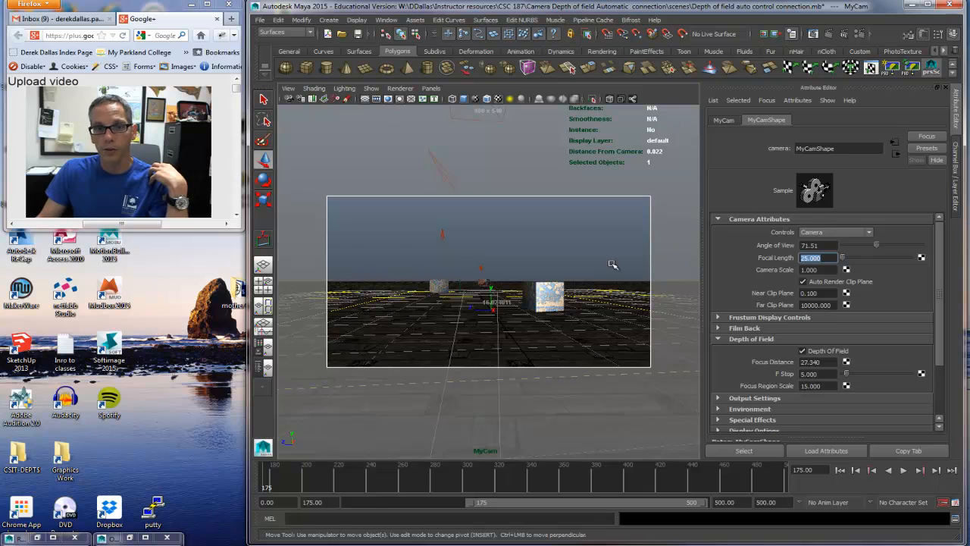
# Step: Check the red cube's distance from the camera, then bring back Render View and redo the render at the shorter focal length
pyautogui.click(487, 281)
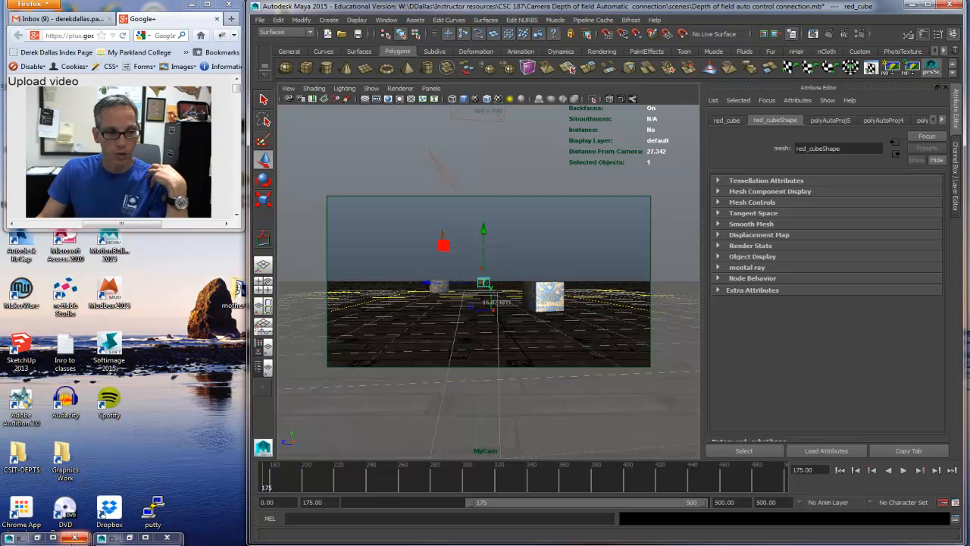
pyautogui.click(40, 537)
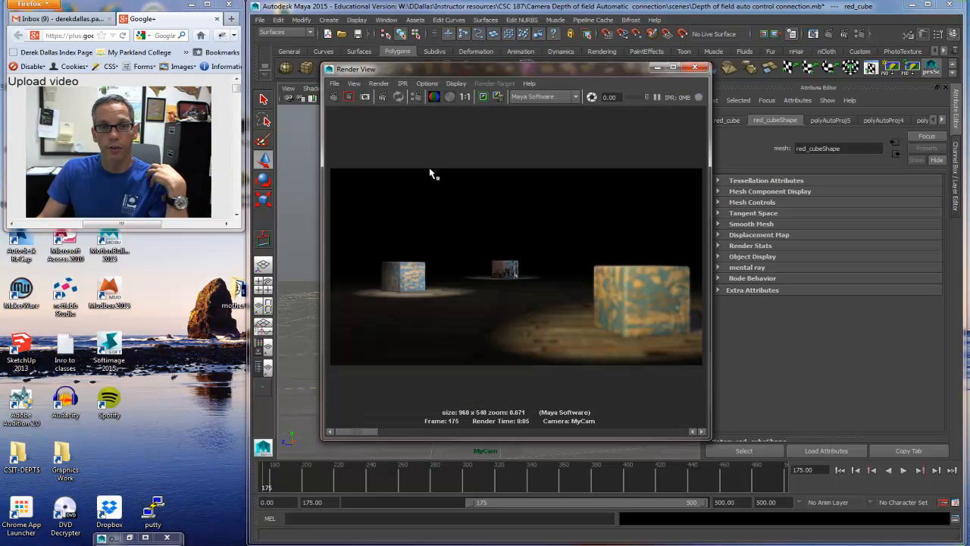
pyautogui.click(334, 97)
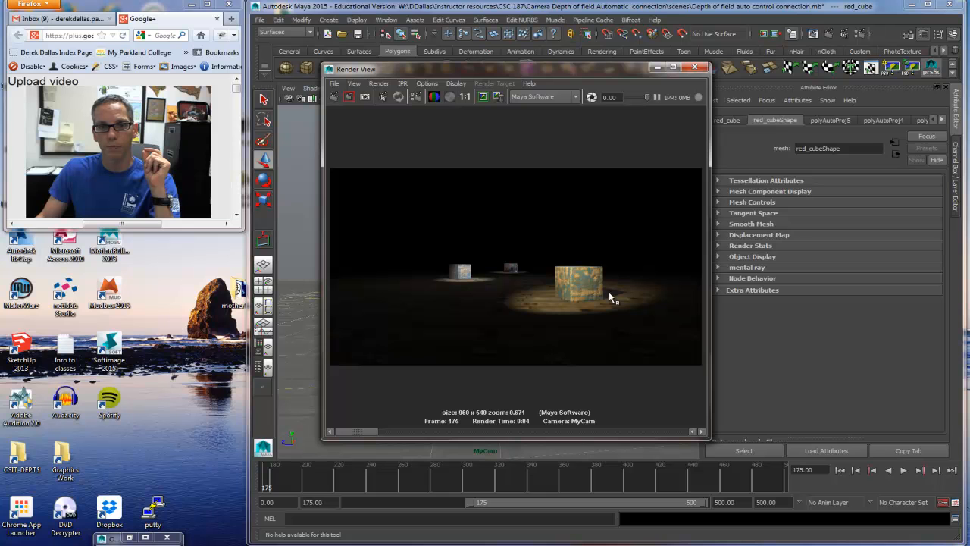
# Step: Reselect MyCam, increase its Focal Length to about 331 so the red cube fills much of the frame, and redo the render
pyautogui.click(658, 68)
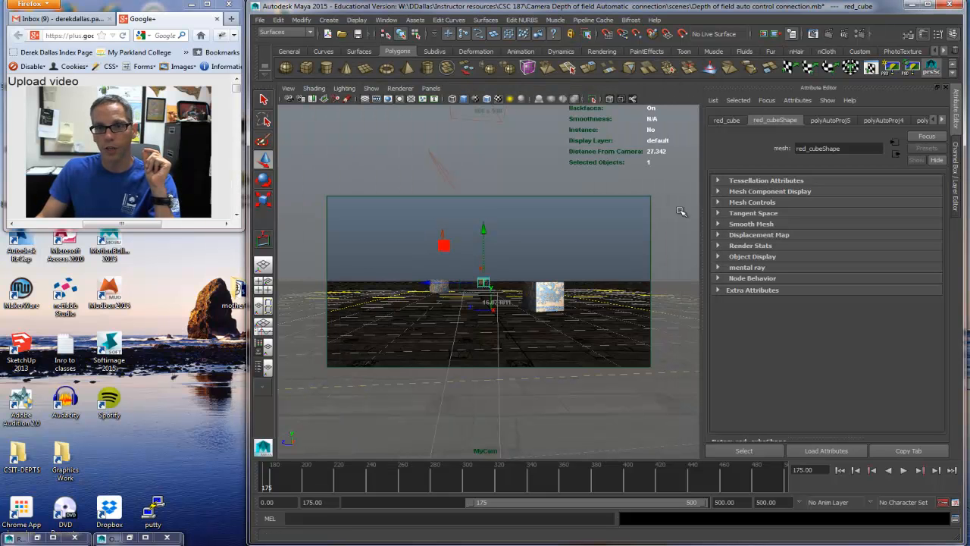
pyautogui.click(289, 100)
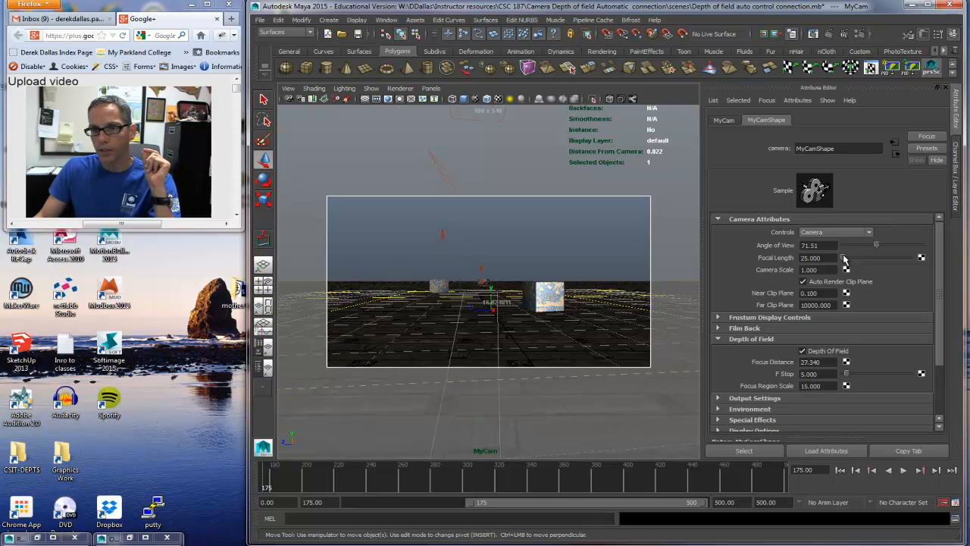
pyautogui.moveTo(845, 257); pyautogui.dragTo(848, 259)
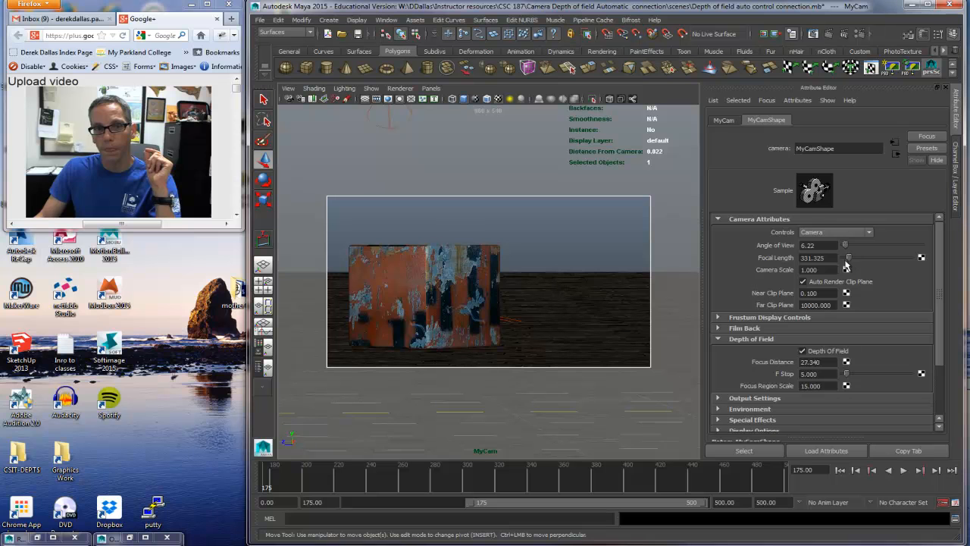
pyautogui.click(36, 538)
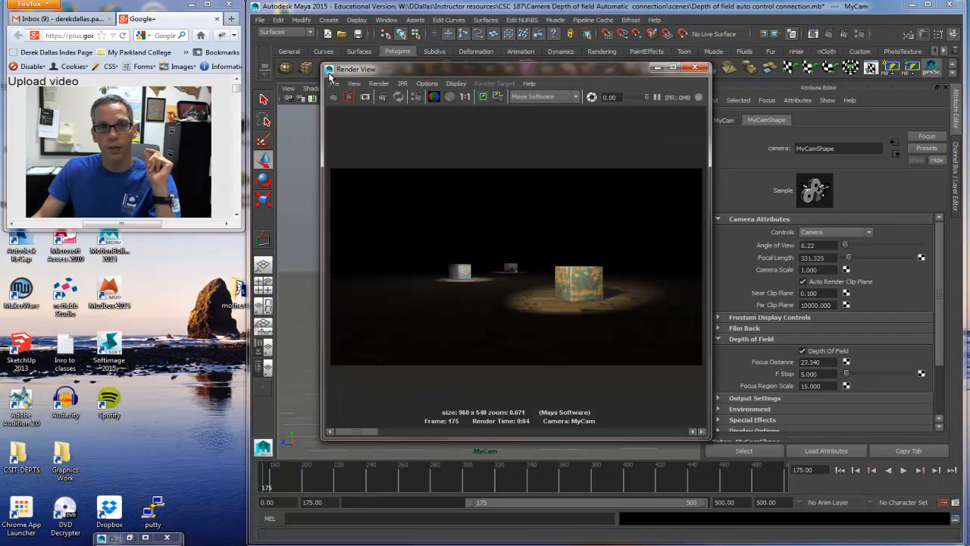
pyautogui.click(333, 97)
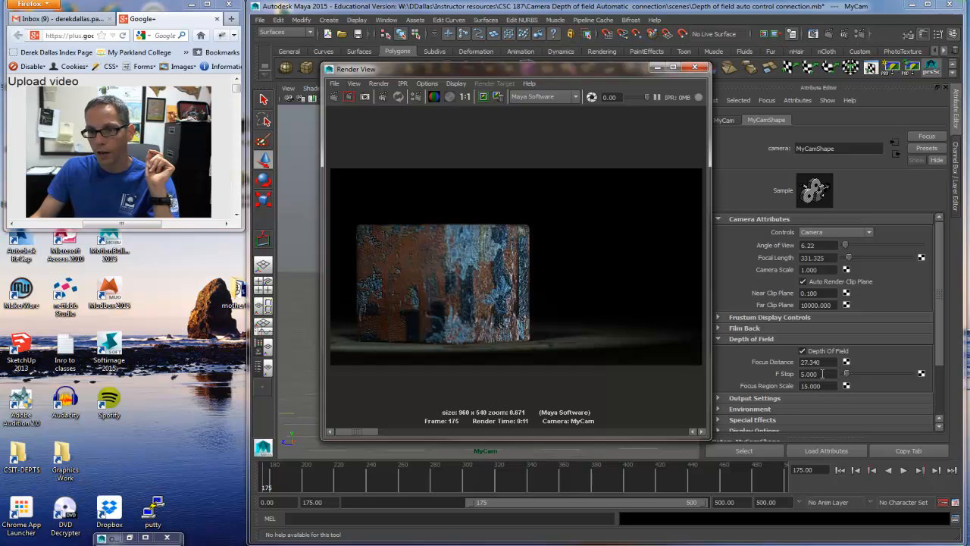
# Step: Set MyCam's F Stop to 2 and redo the close-up render of the red cube
pyautogui.moveTo(838, 374); pyautogui.dragTo(798, 377)
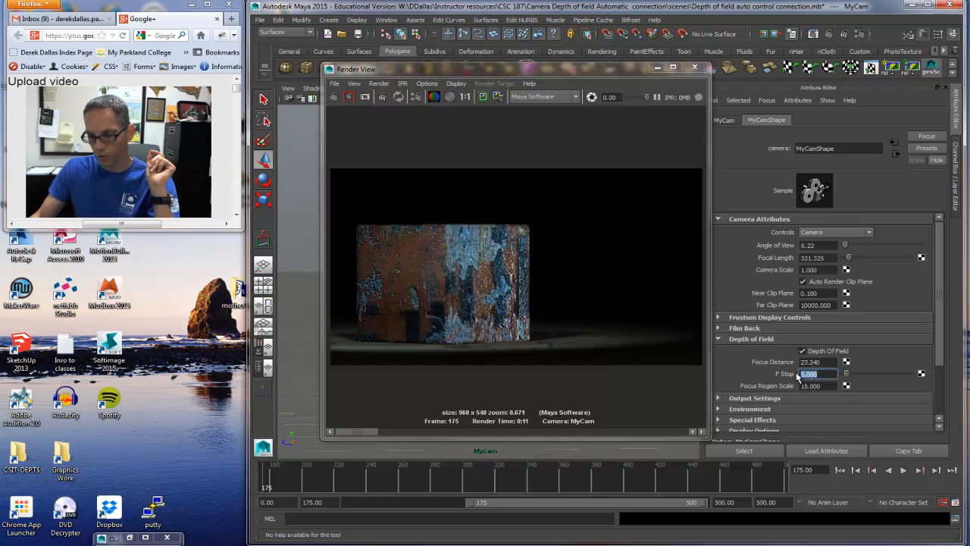
pyautogui.write('2')
pyautogui.press('Return')
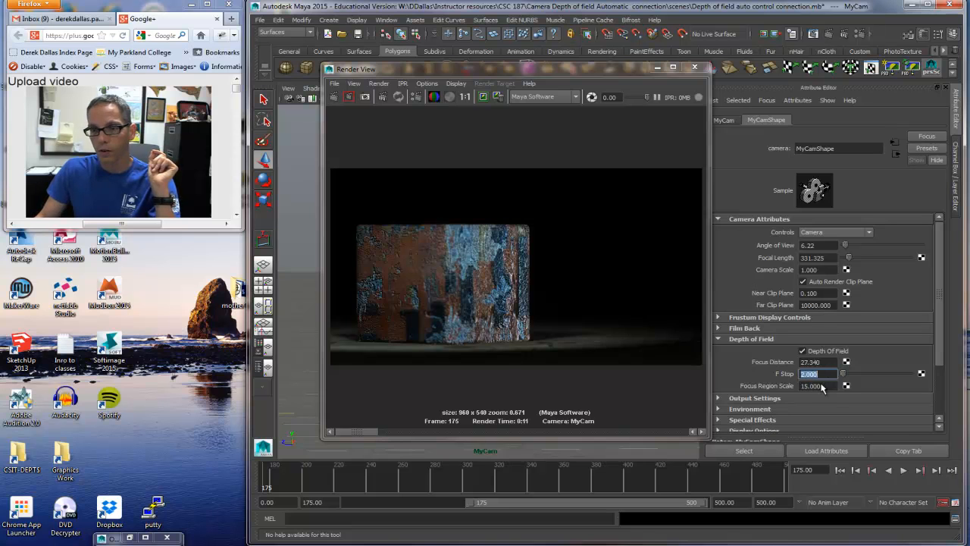
pyautogui.click(334, 96)
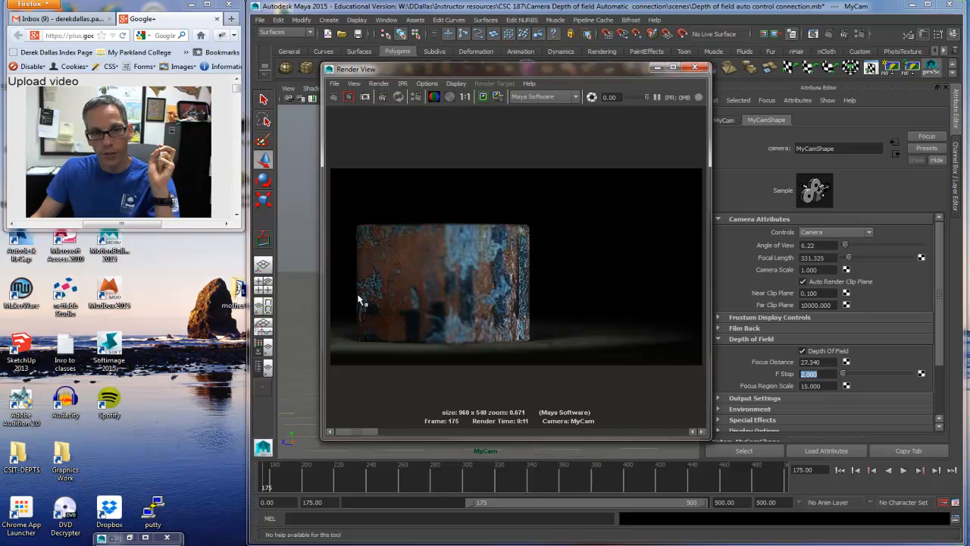
# Step: Set MyCam's F Stop to 6 and render a region enclosing the whole red cube
pyautogui.click(824, 374)
pyautogui.moveTo(823, 373); pyautogui.dragTo(798, 374)
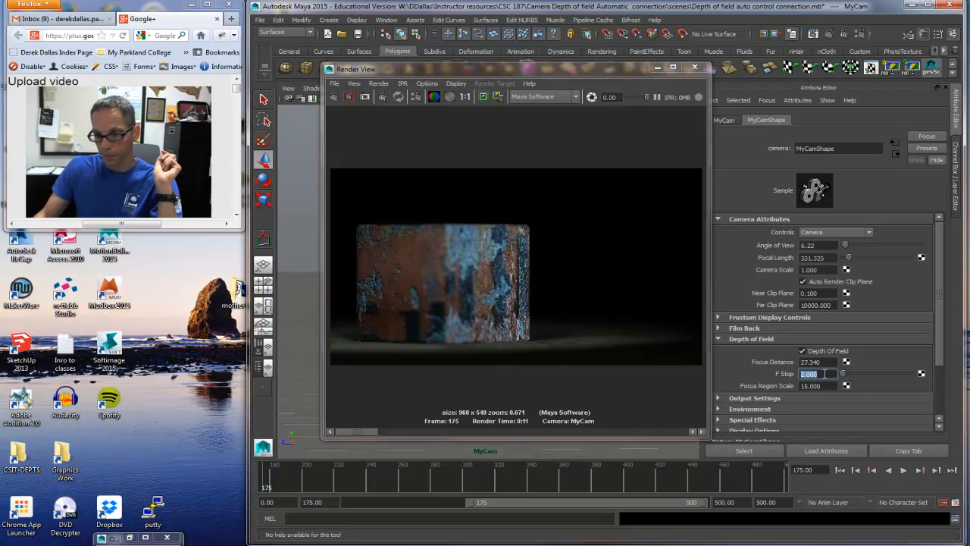
pyautogui.write('6')
pyautogui.press('Return')
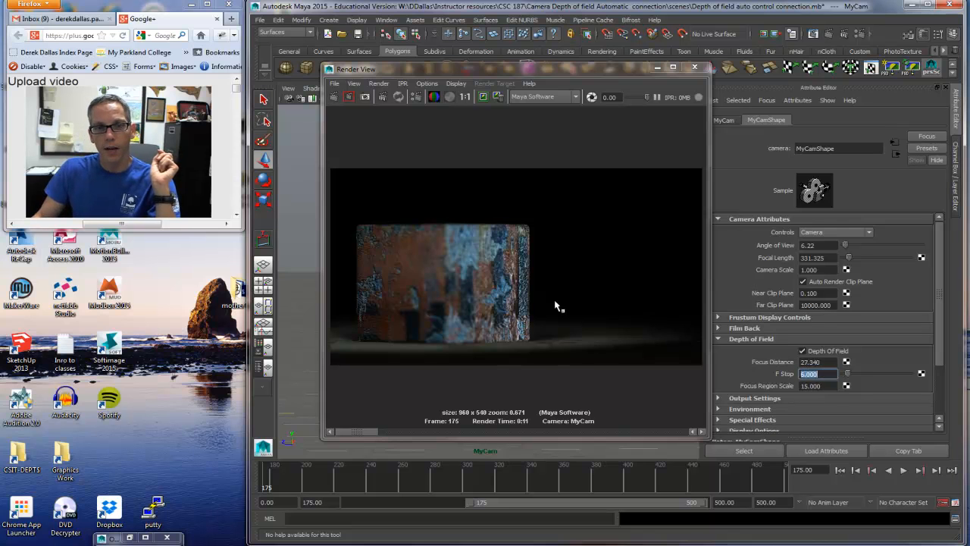
pyautogui.moveTo(340, 202); pyautogui.dragTo(634, 382)
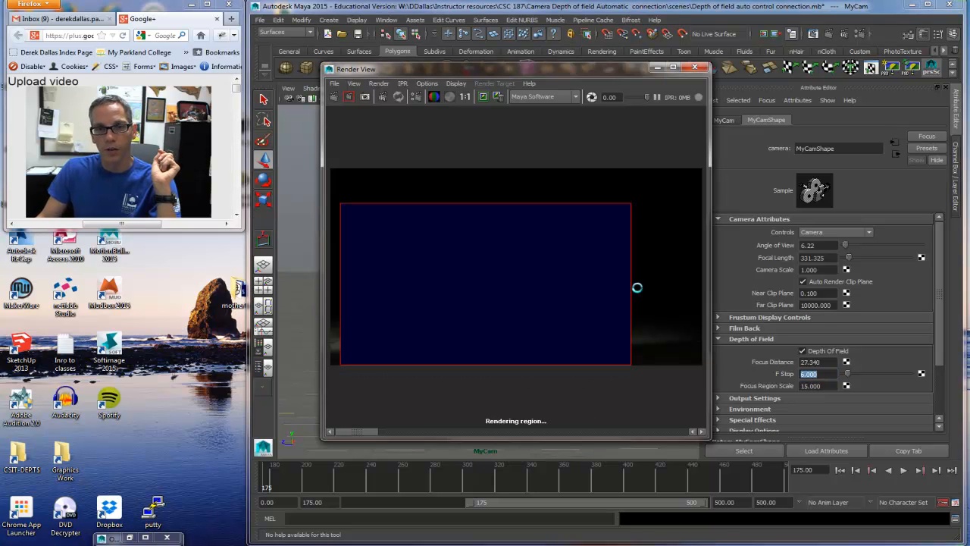